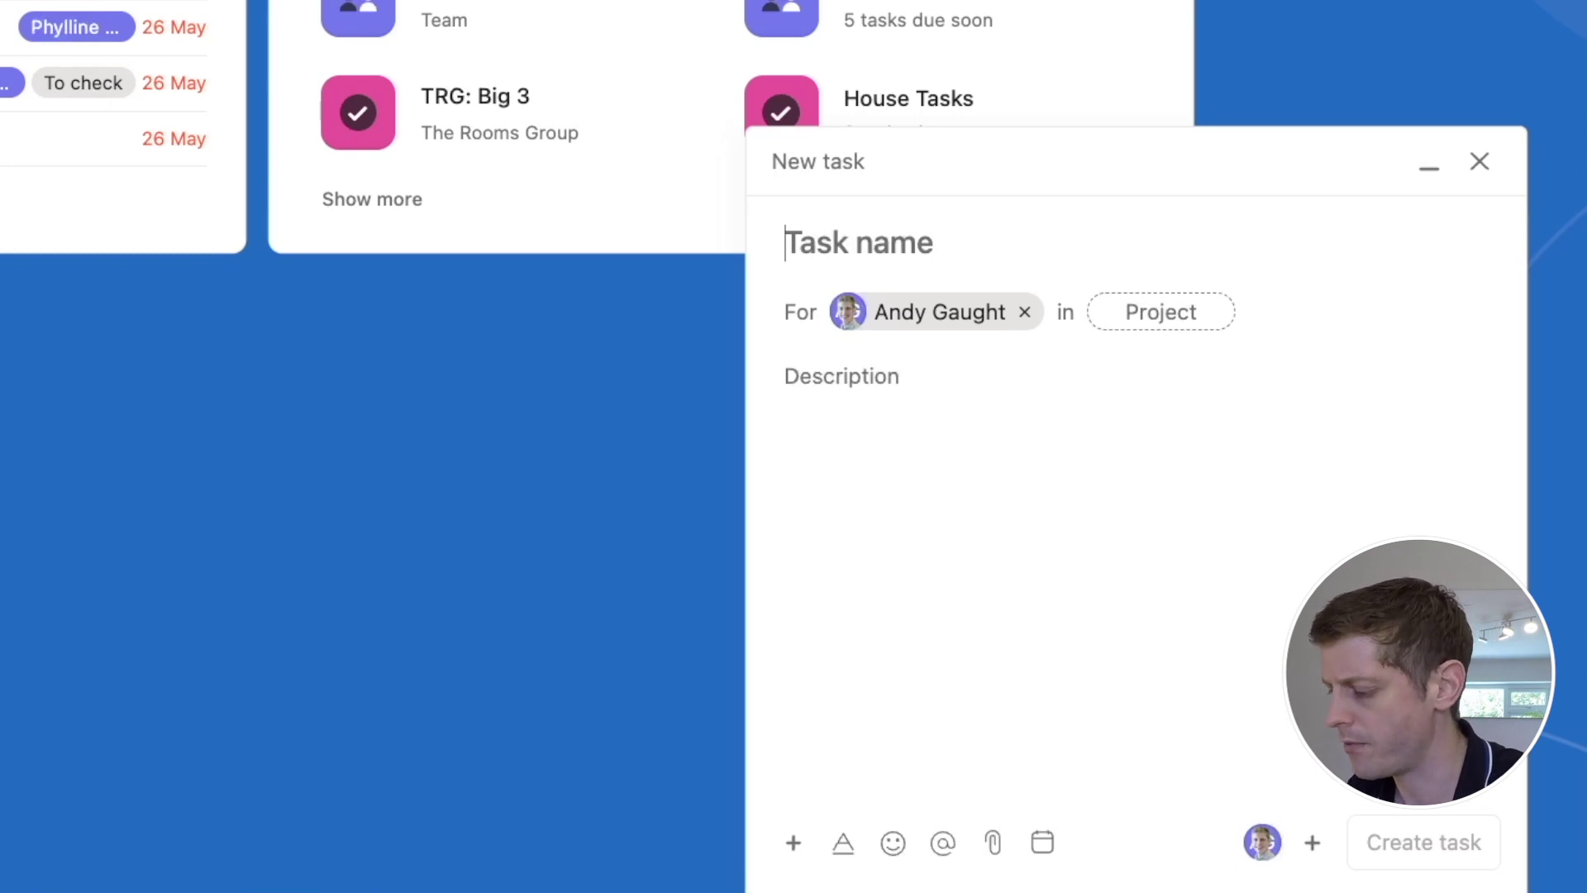
Name the new task as a reminder to phone a contact about the wedding invite, and start its description
{"action": "type", "text": "Phone Sam about"}
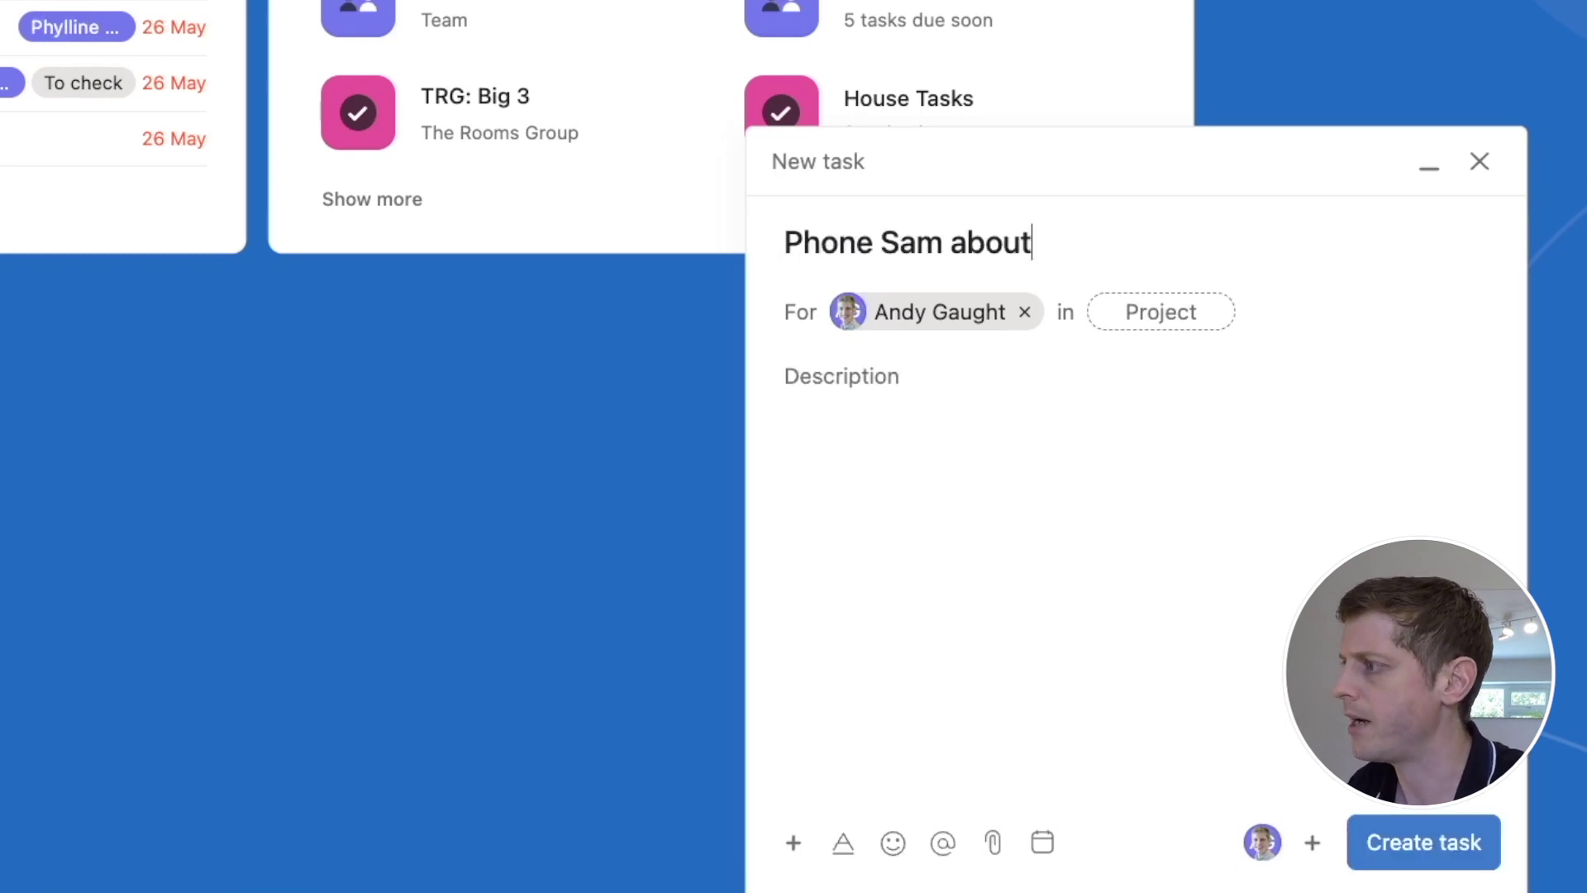
{"action": "type", "text": " wedding invite"}
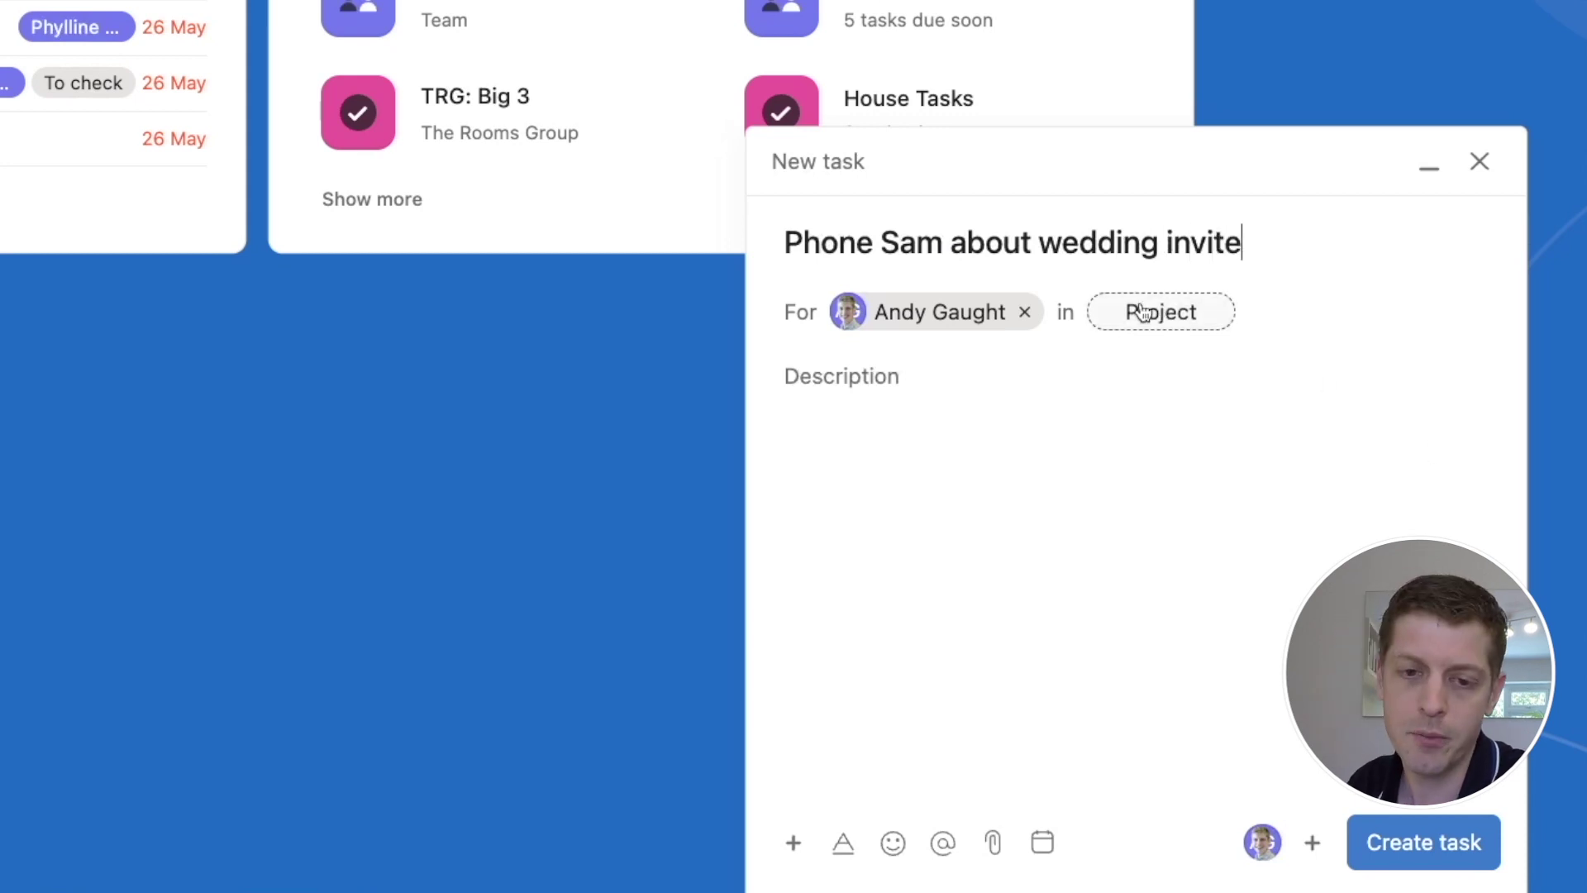
{"action": "left_click", "coordinate": [888, 404]}
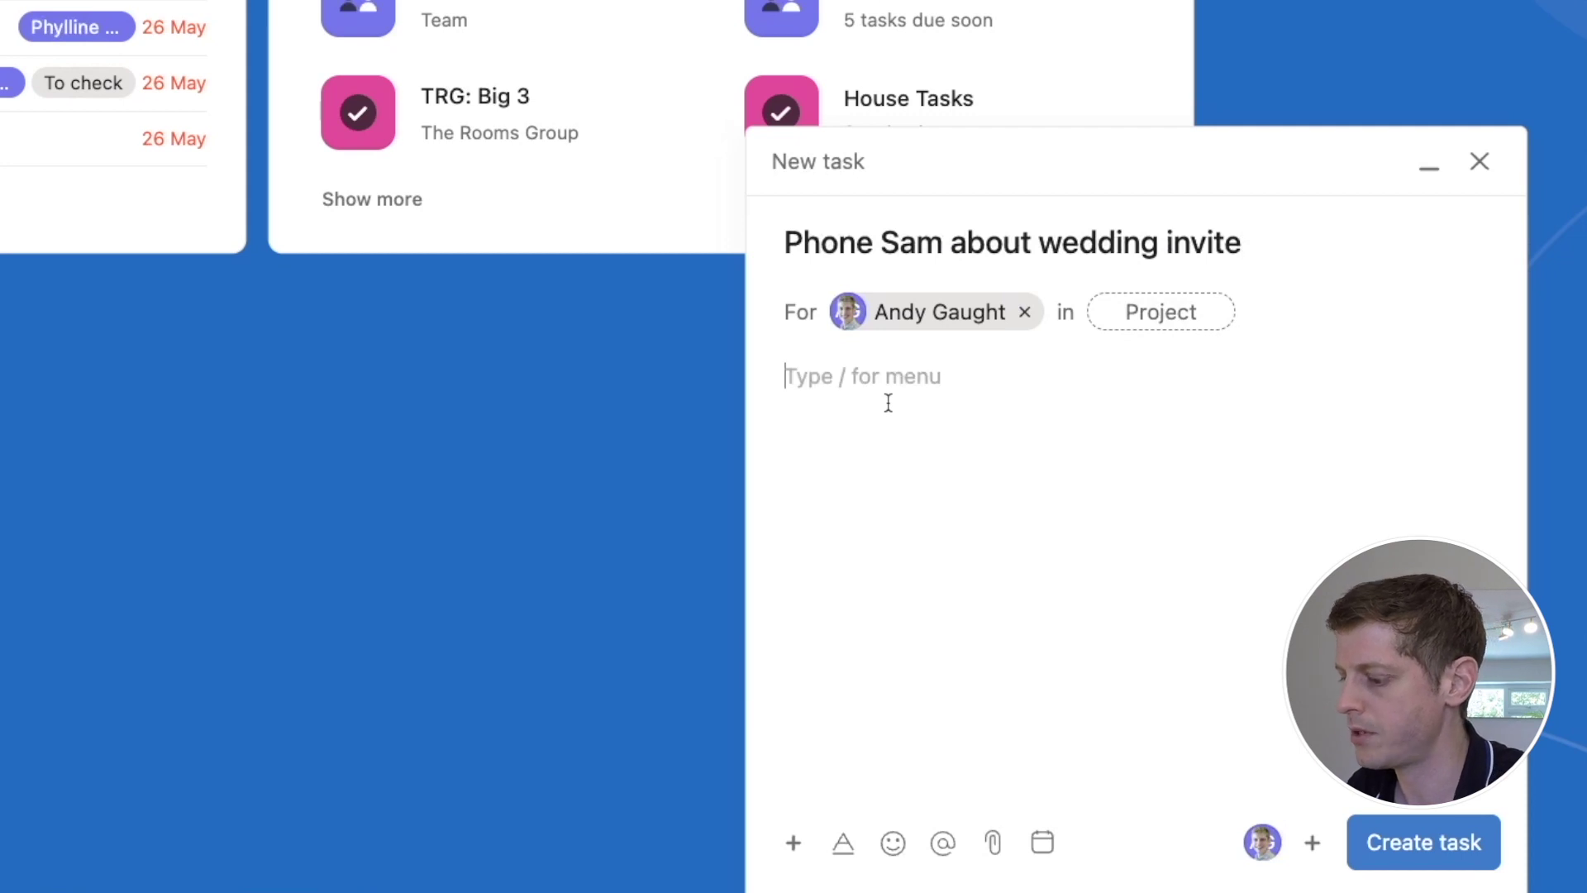
{"action": "type", "text": "R"}
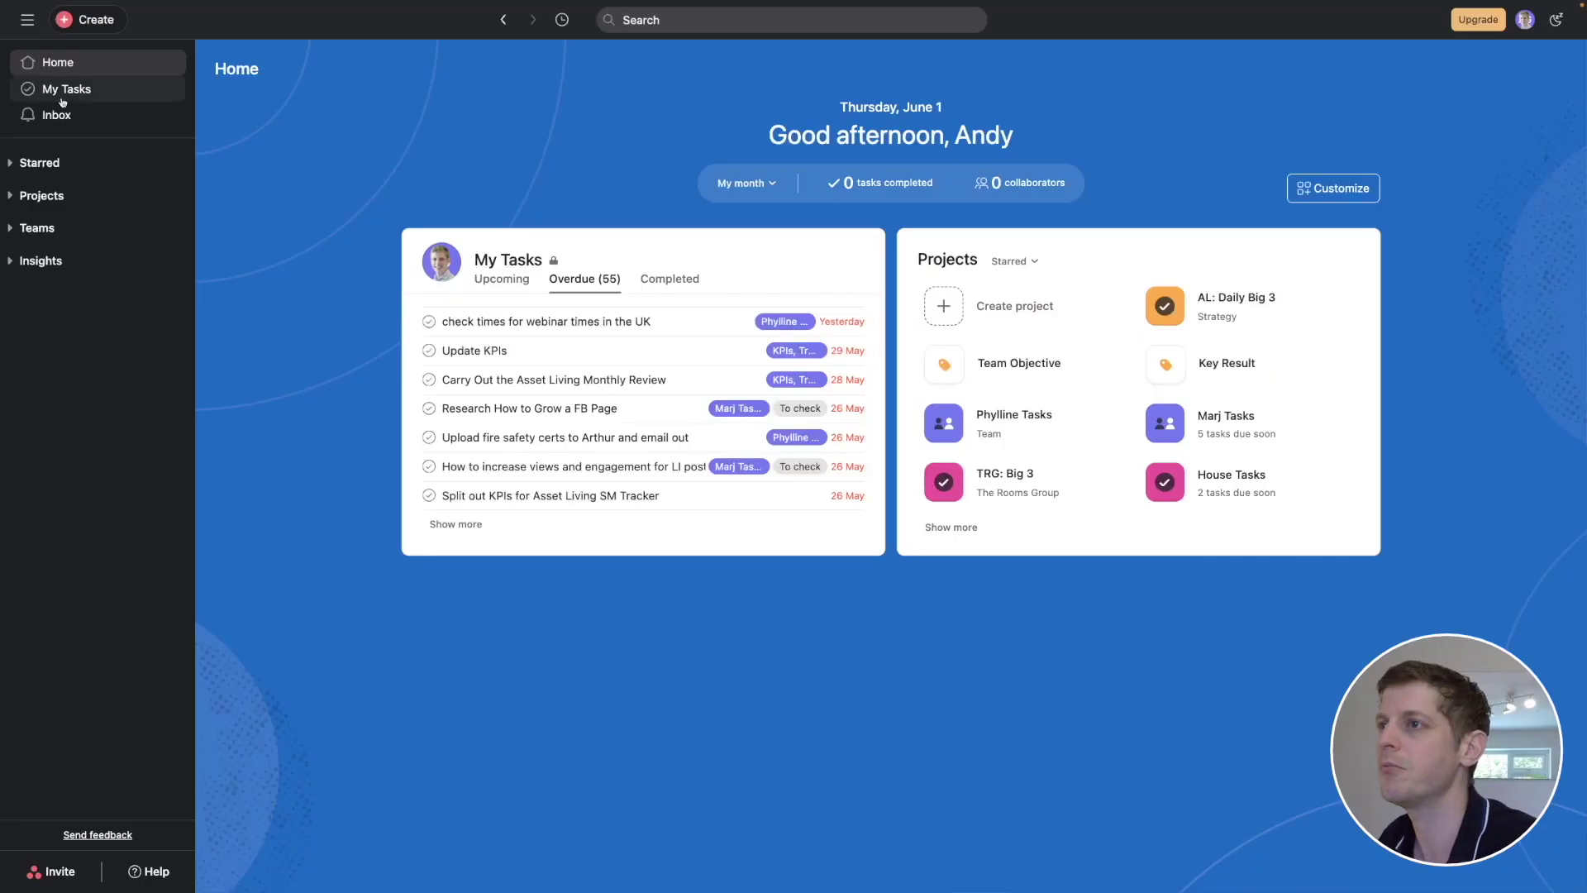
Open My Tasks, expand the To be Processed section and review the tasks in it
{"action": "left_click", "coordinate": [62, 94]}
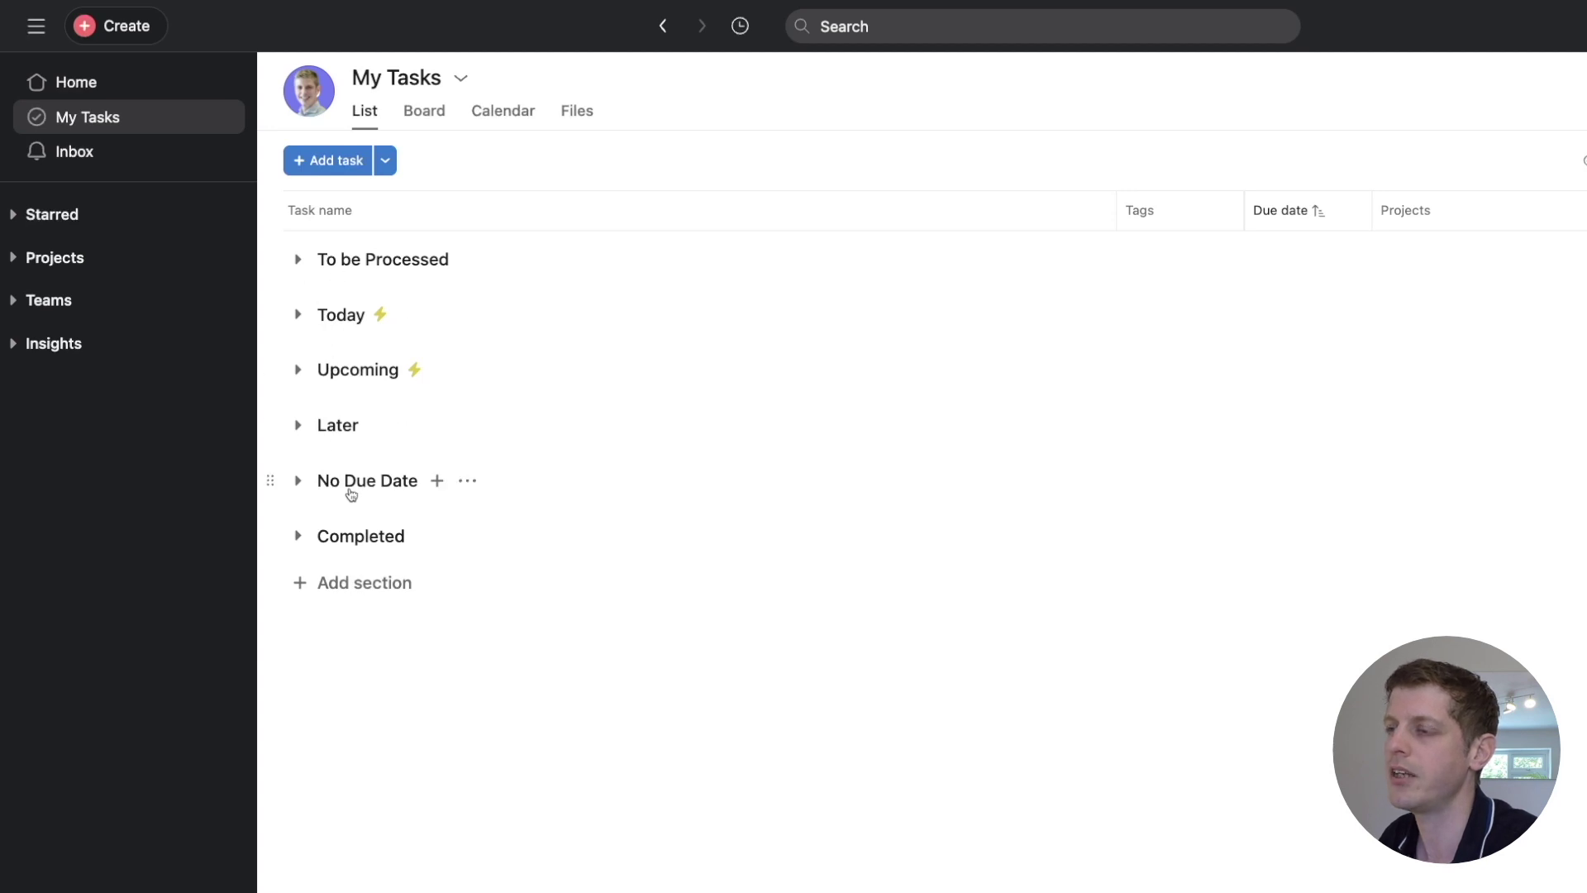
{"action": "left_click", "coordinate": [299, 261]}
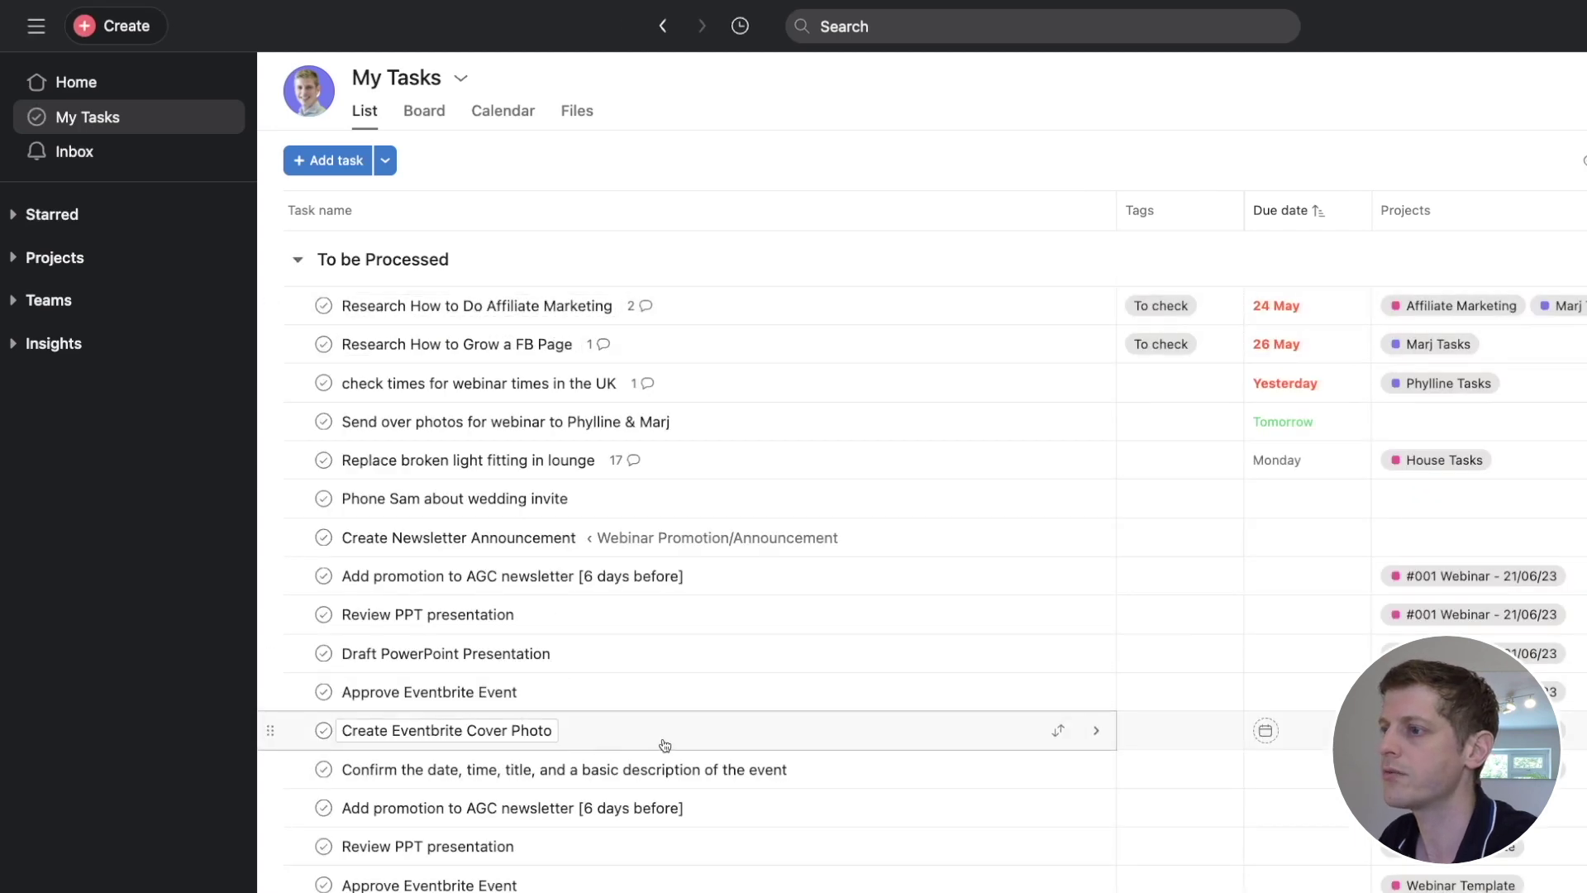
{"action": "scroll", "coordinate": [651, 665], "scroll_direction": "down", "scroll_amount": 1}
{"action": "scroll", "coordinate": [649, 663], "scroll_direction": "up", "scroll_amount": 1}
{"action": "scroll", "coordinate": [649, 652], "scroll_direction": "down", "scroll_amount": 4}
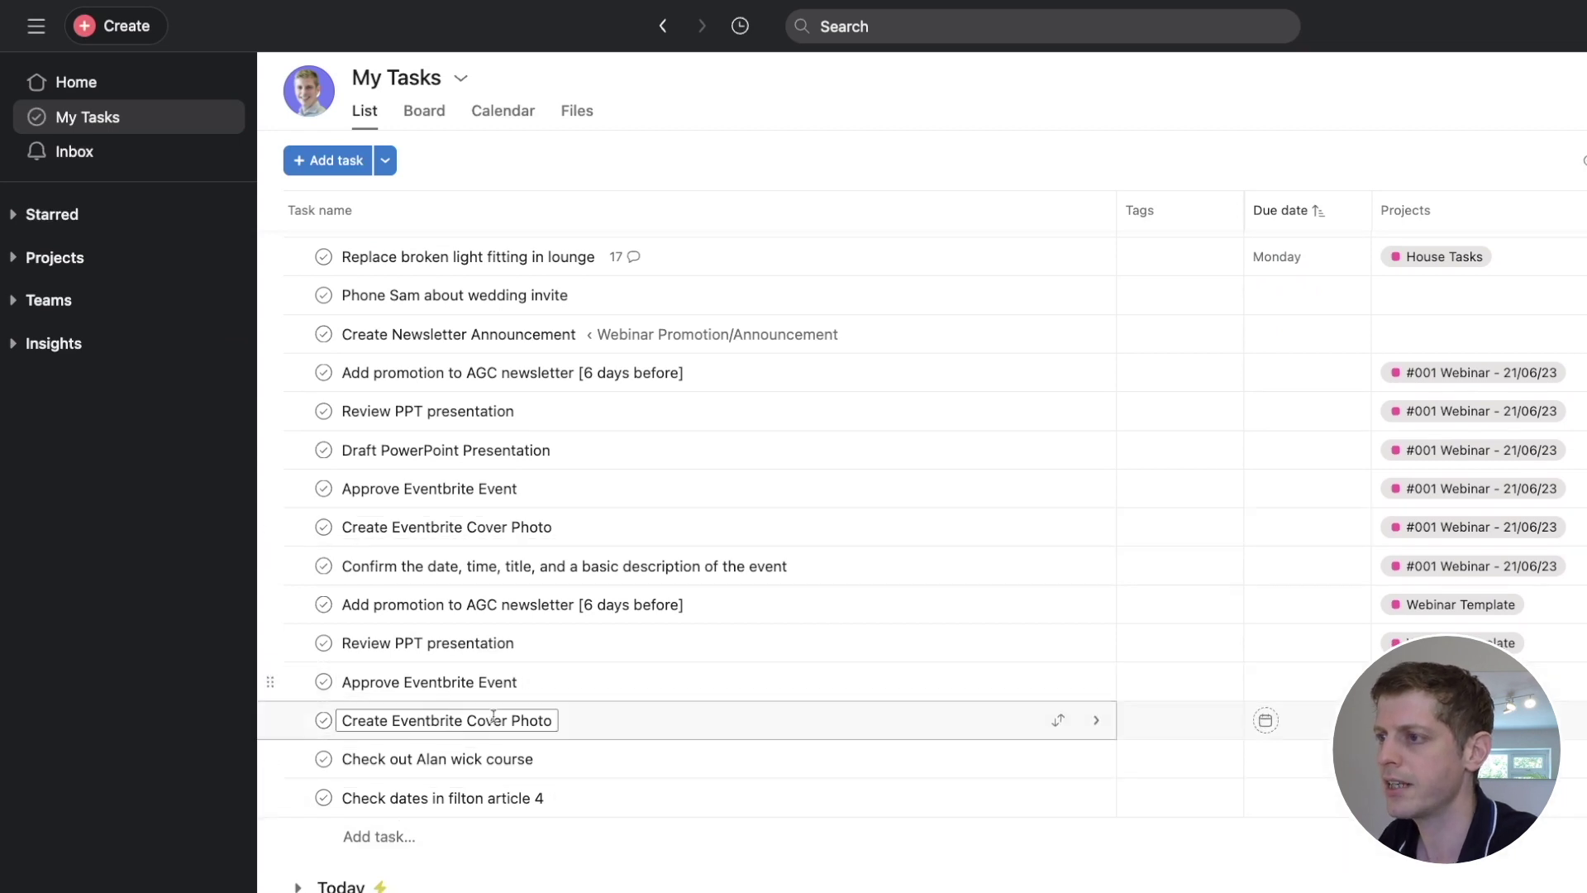
{"action": "scroll", "coordinate": [594, 632], "scroll_direction": "up", "scroll_amount": 3}
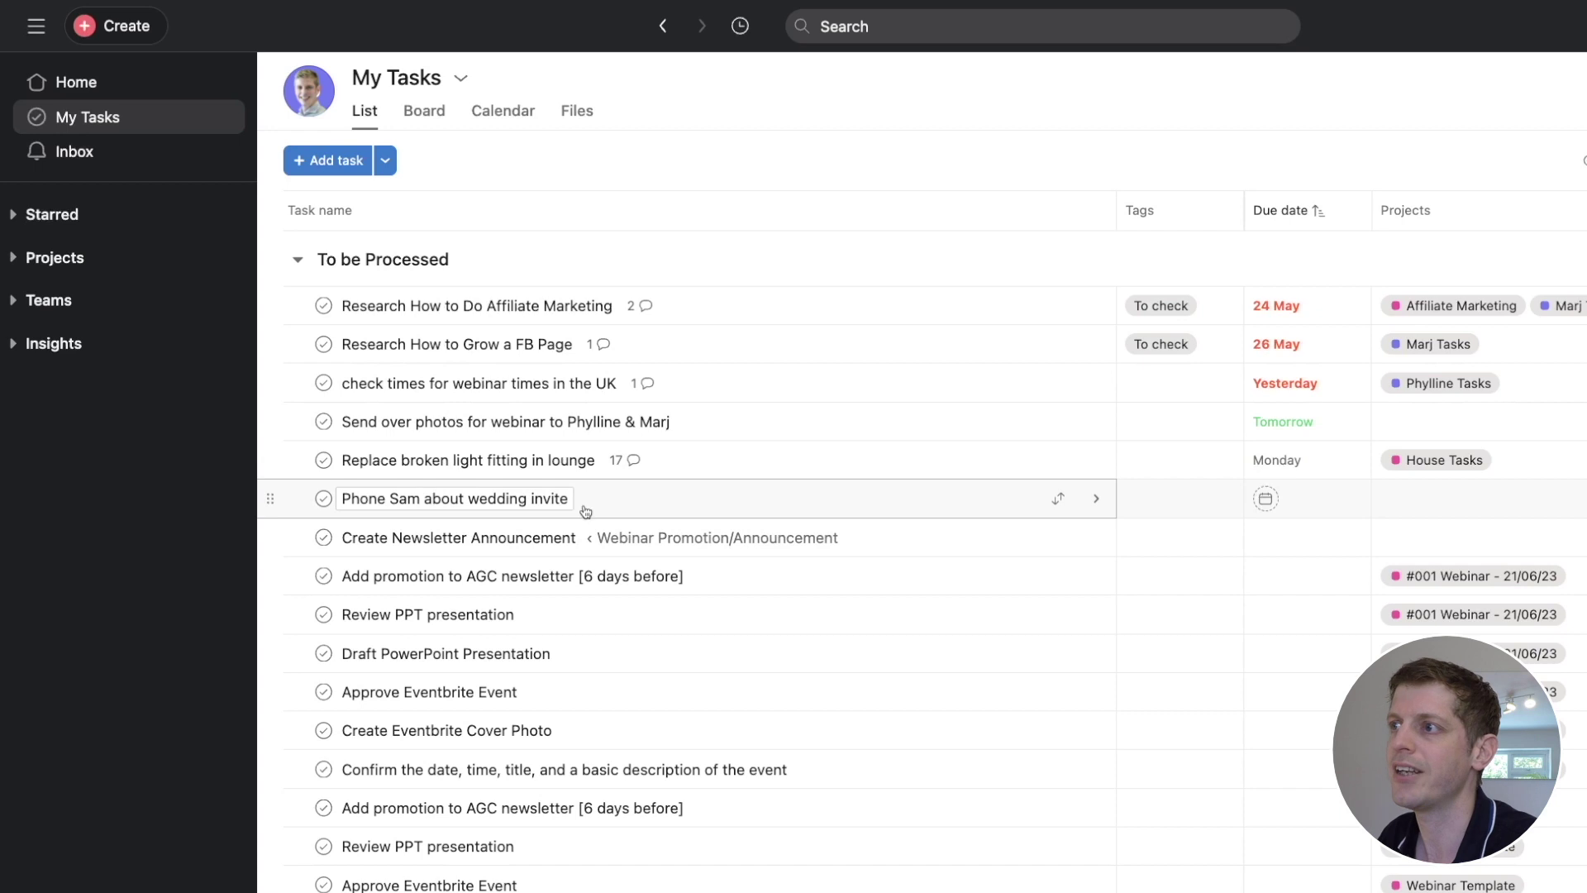
Add a task named "This is a test task" to the To be Processed section with due date 02/06/23
{"action": "scroll", "coordinate": [529, 628], "scroll_direction": "down", "scroll_amount": 3}
{"action": "left_click", "coordinate": [351, 837]}
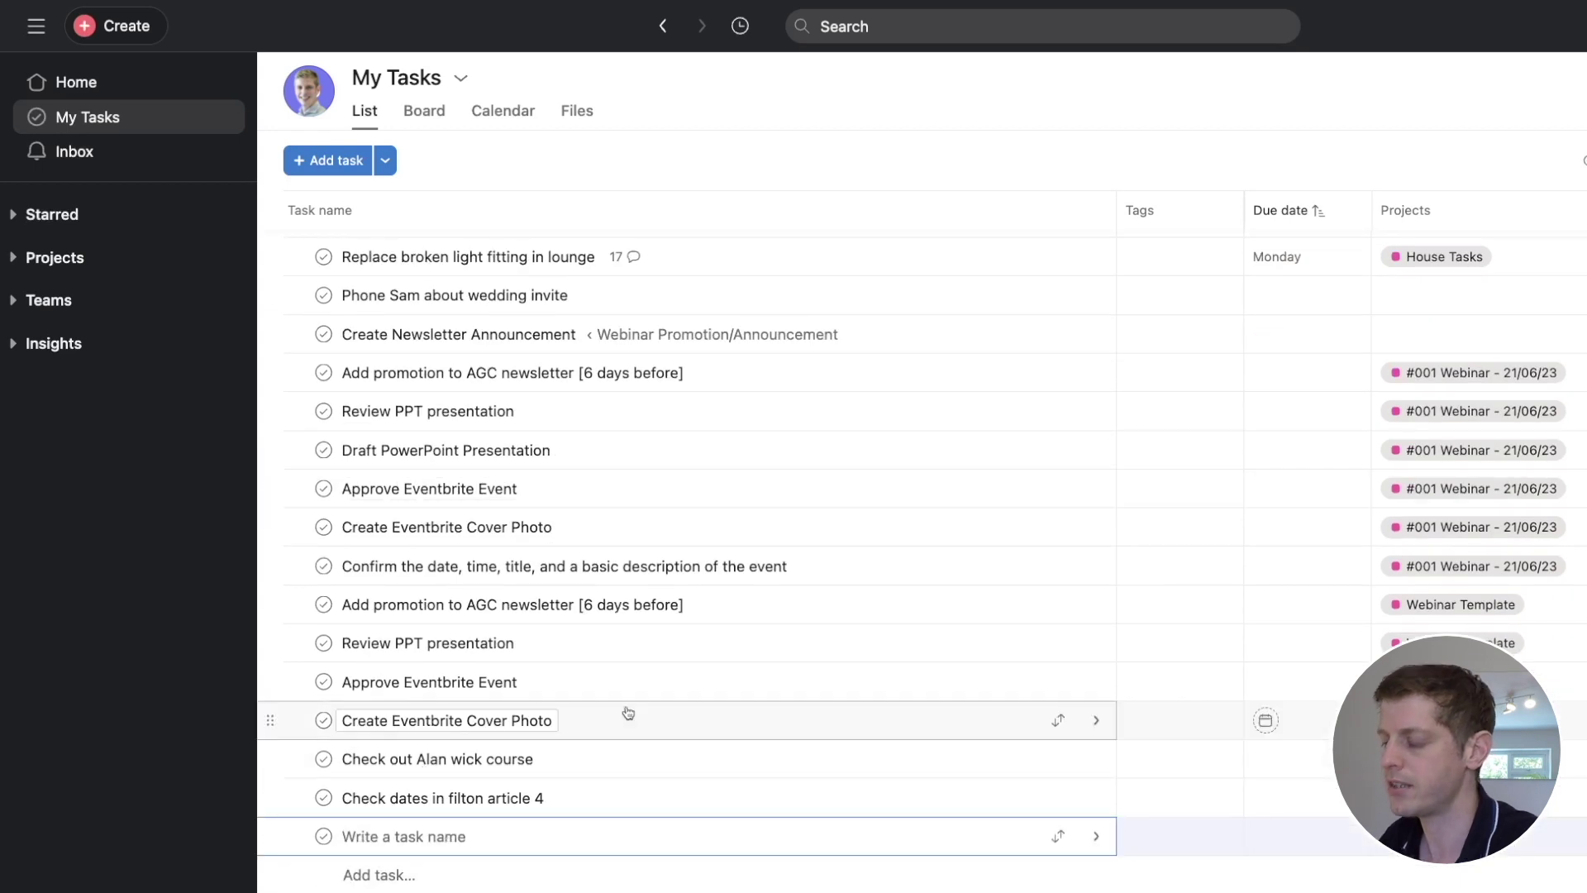
{"action": "type", "text": "This is a test"}
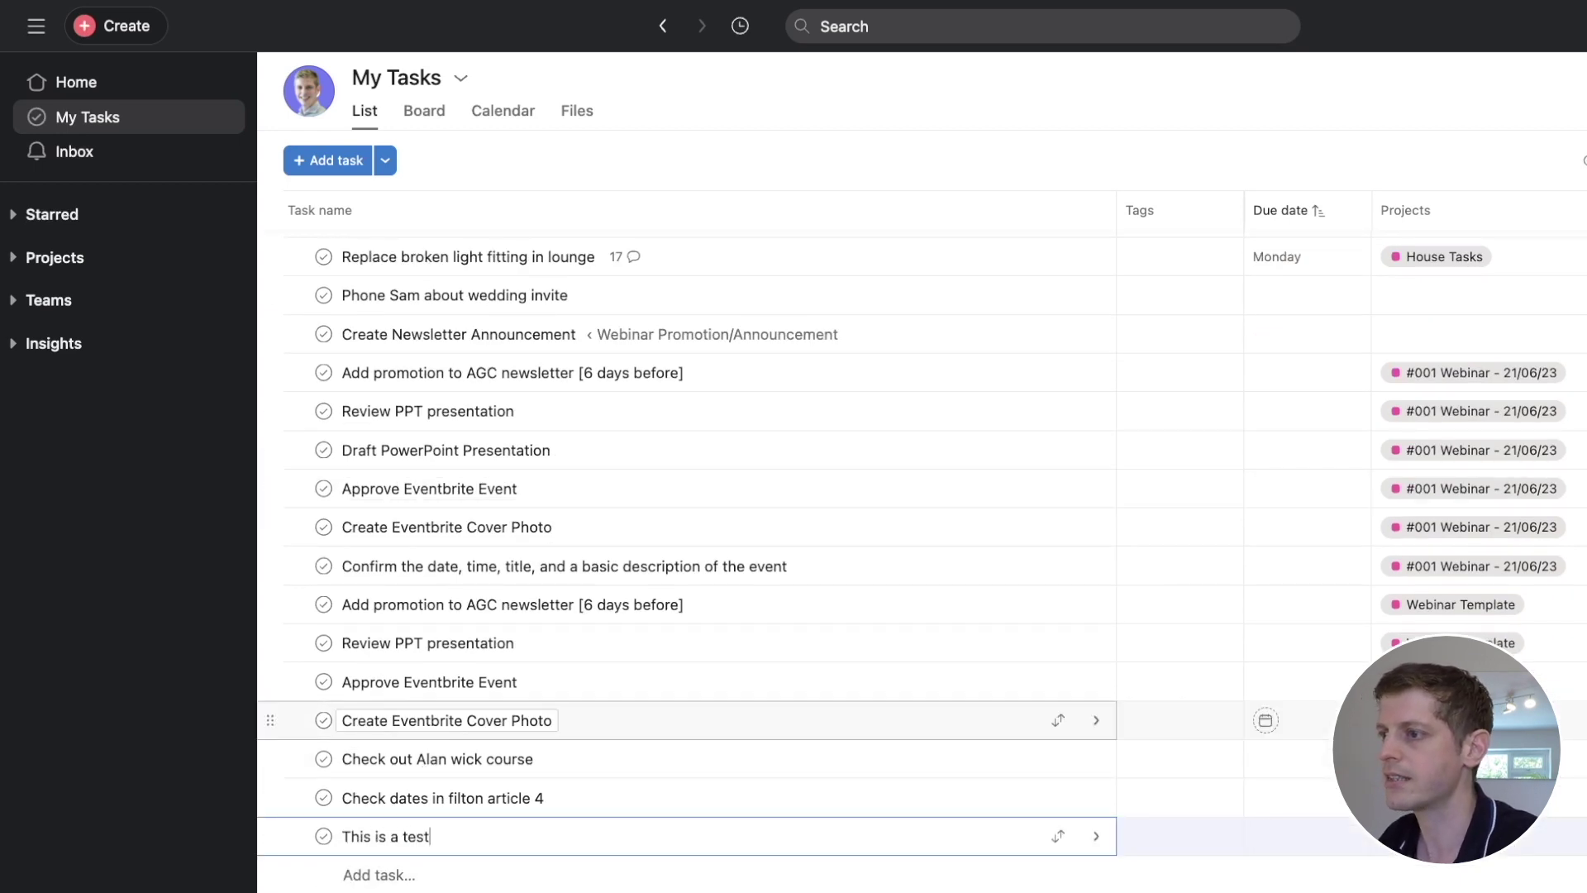
{"action": "type", "text": " task"}
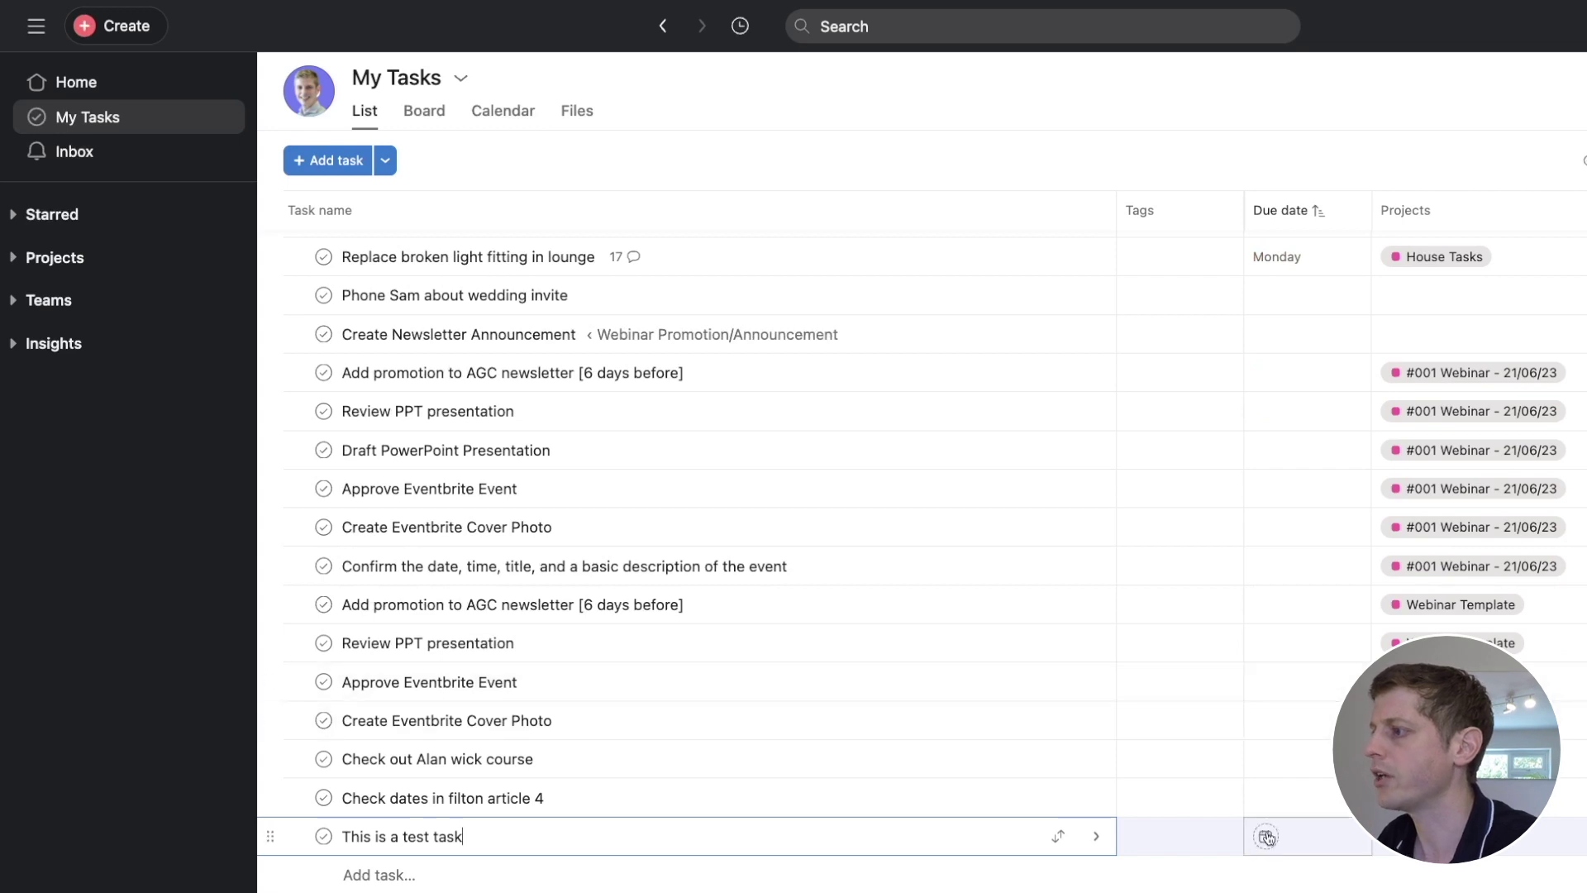
{"action": "left_click", "coordinate": [1266, 836]}
{"action": "left_click", "coordinate": [1443, 512]}
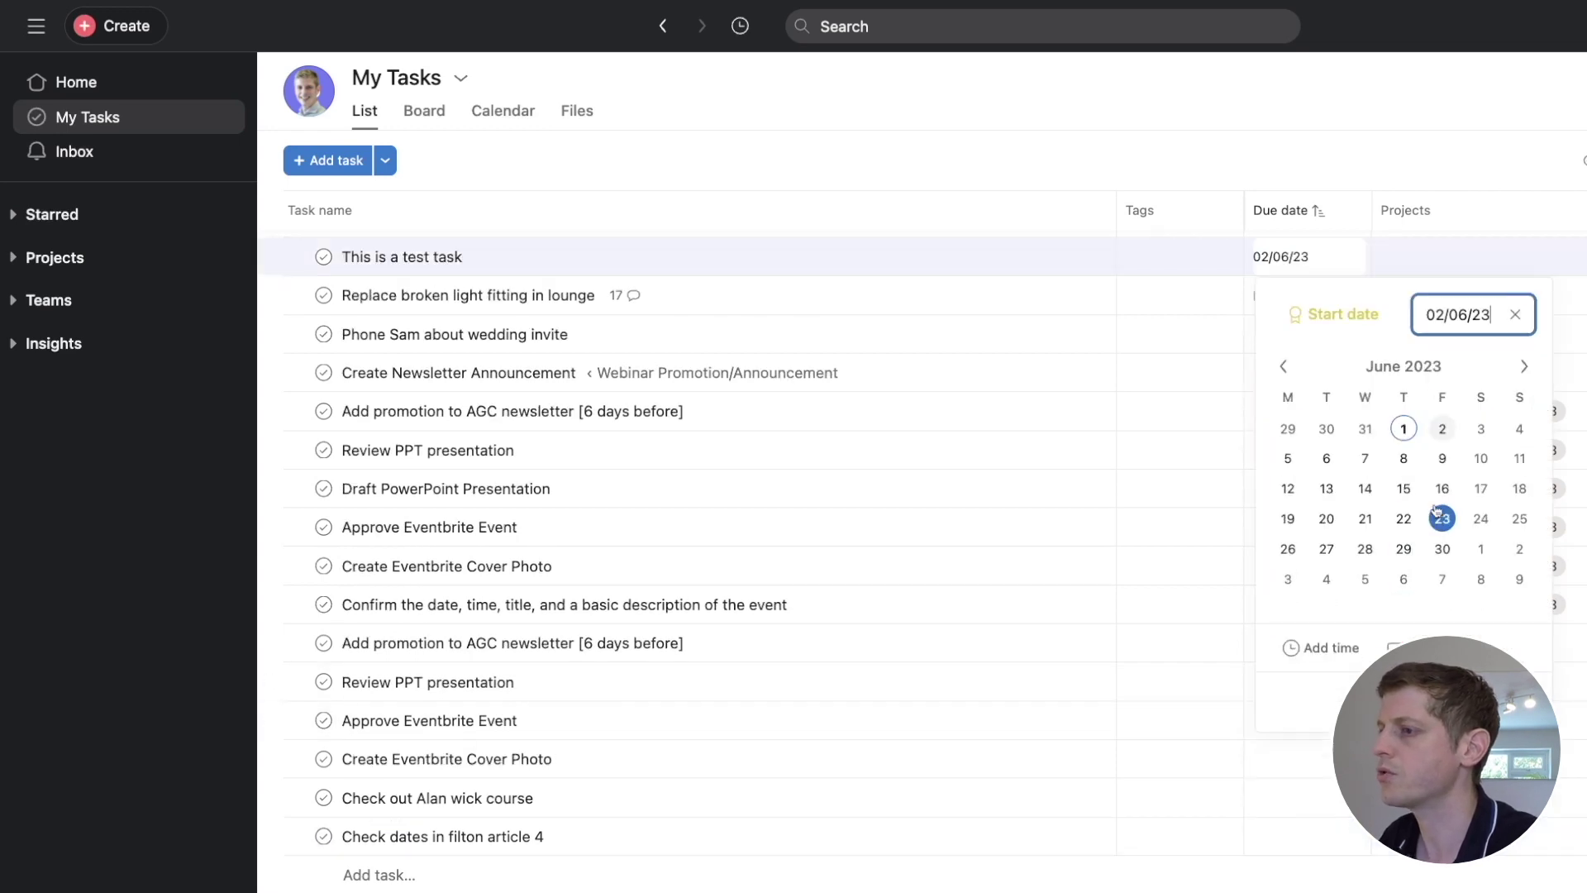
{"action": "left_click", "coordinate": [919, 107]}
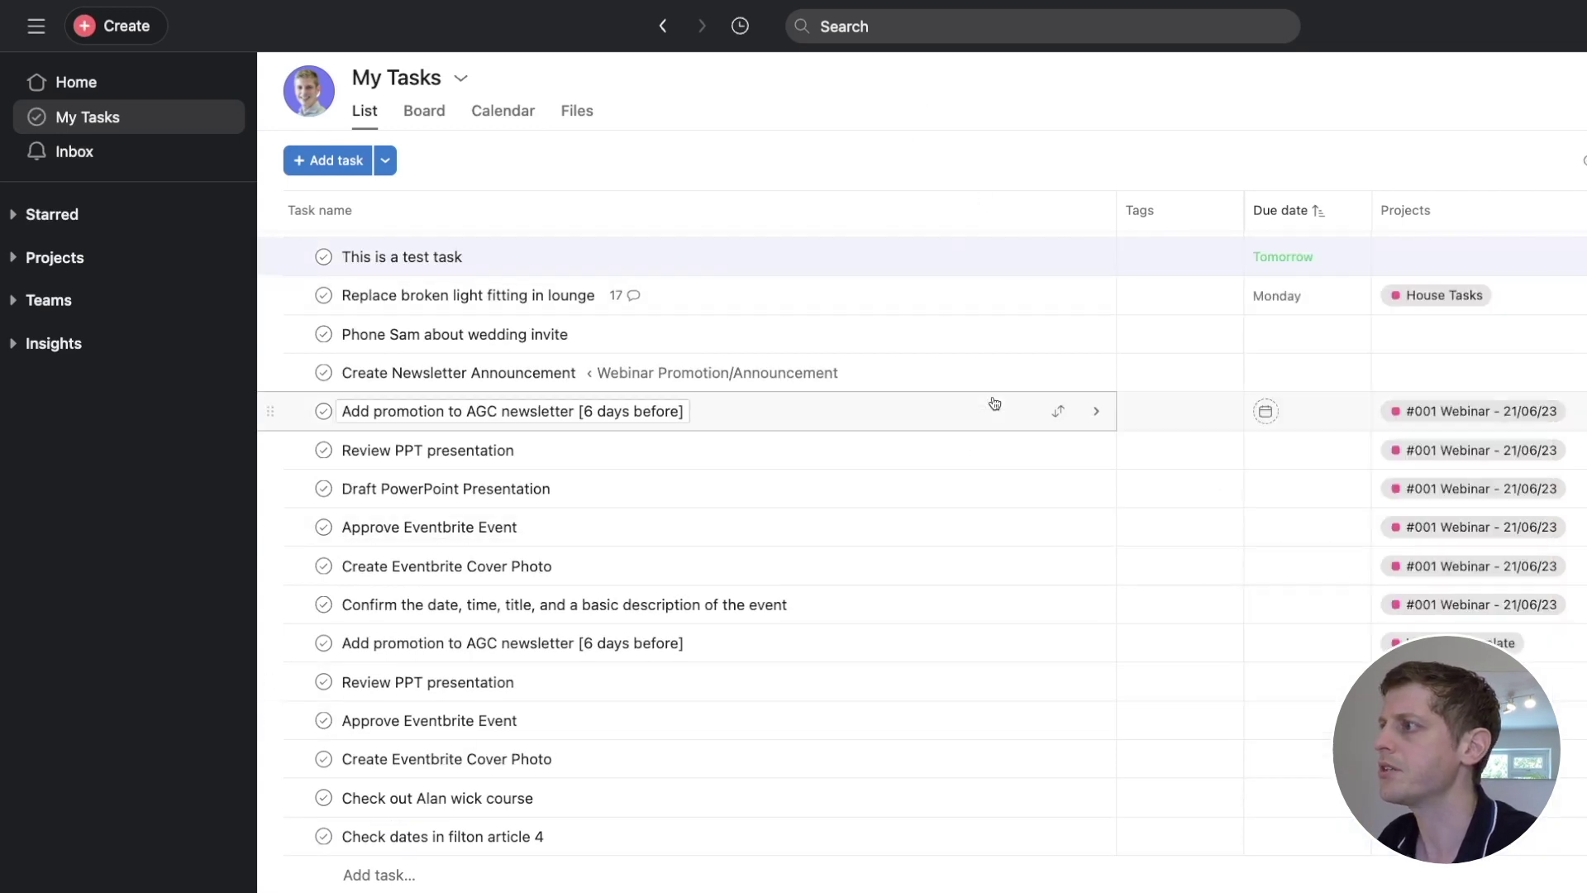
Move the task about sending over photos for the webinar from To be Processed to the Upcoming section
{"action": "scroll", "coordinate": [1289, 408], "scroll_direction": "up", "scroll_amount": 3}
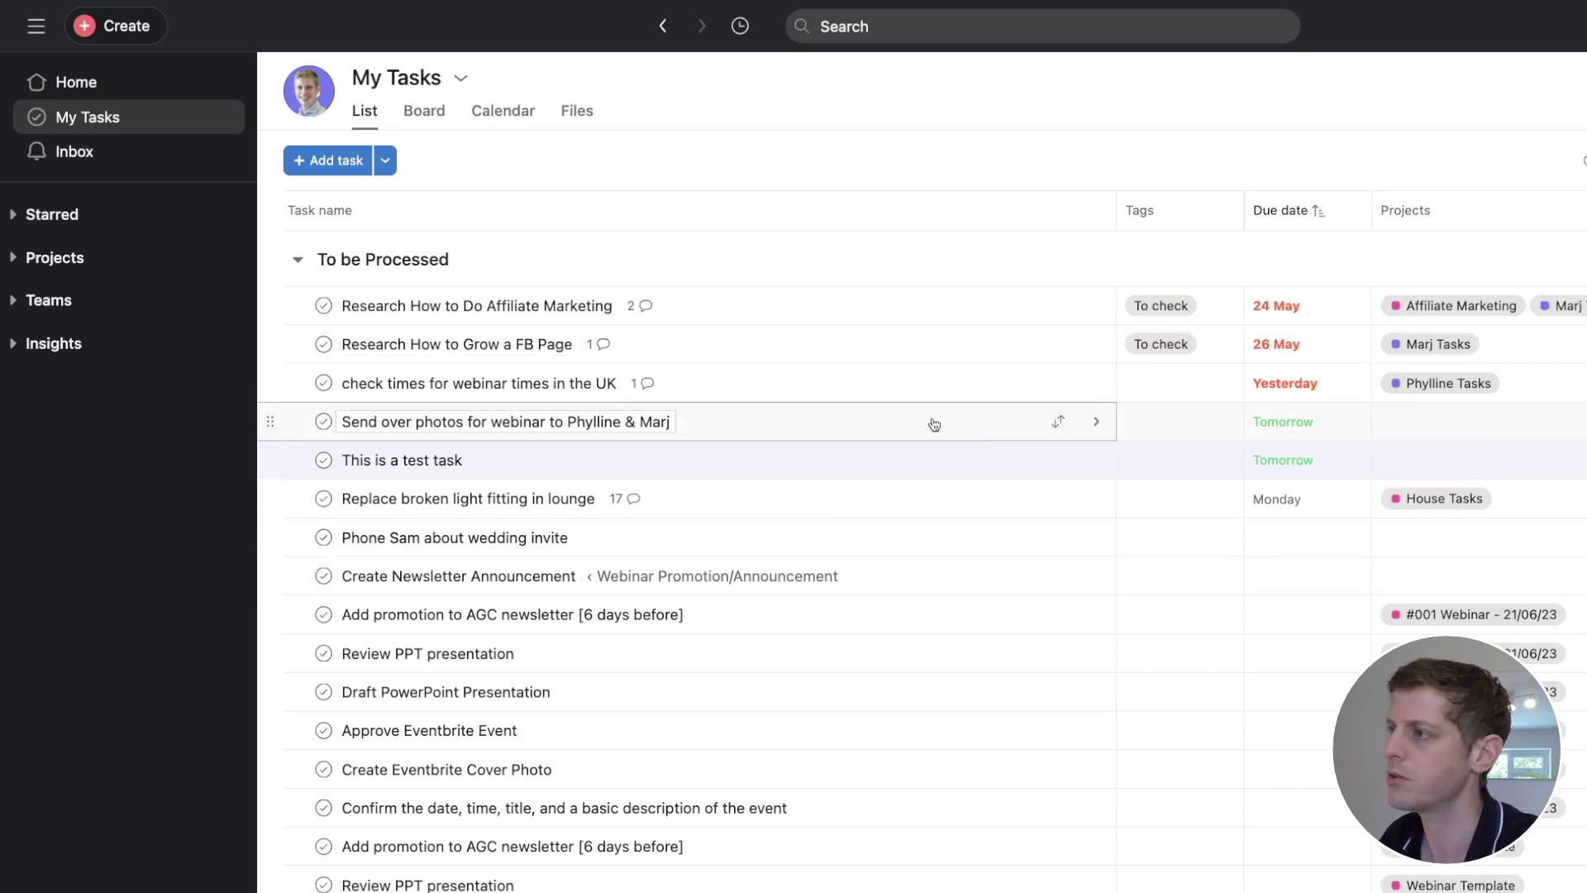
{"action": "left_click", "coordinate": [894, 419]}
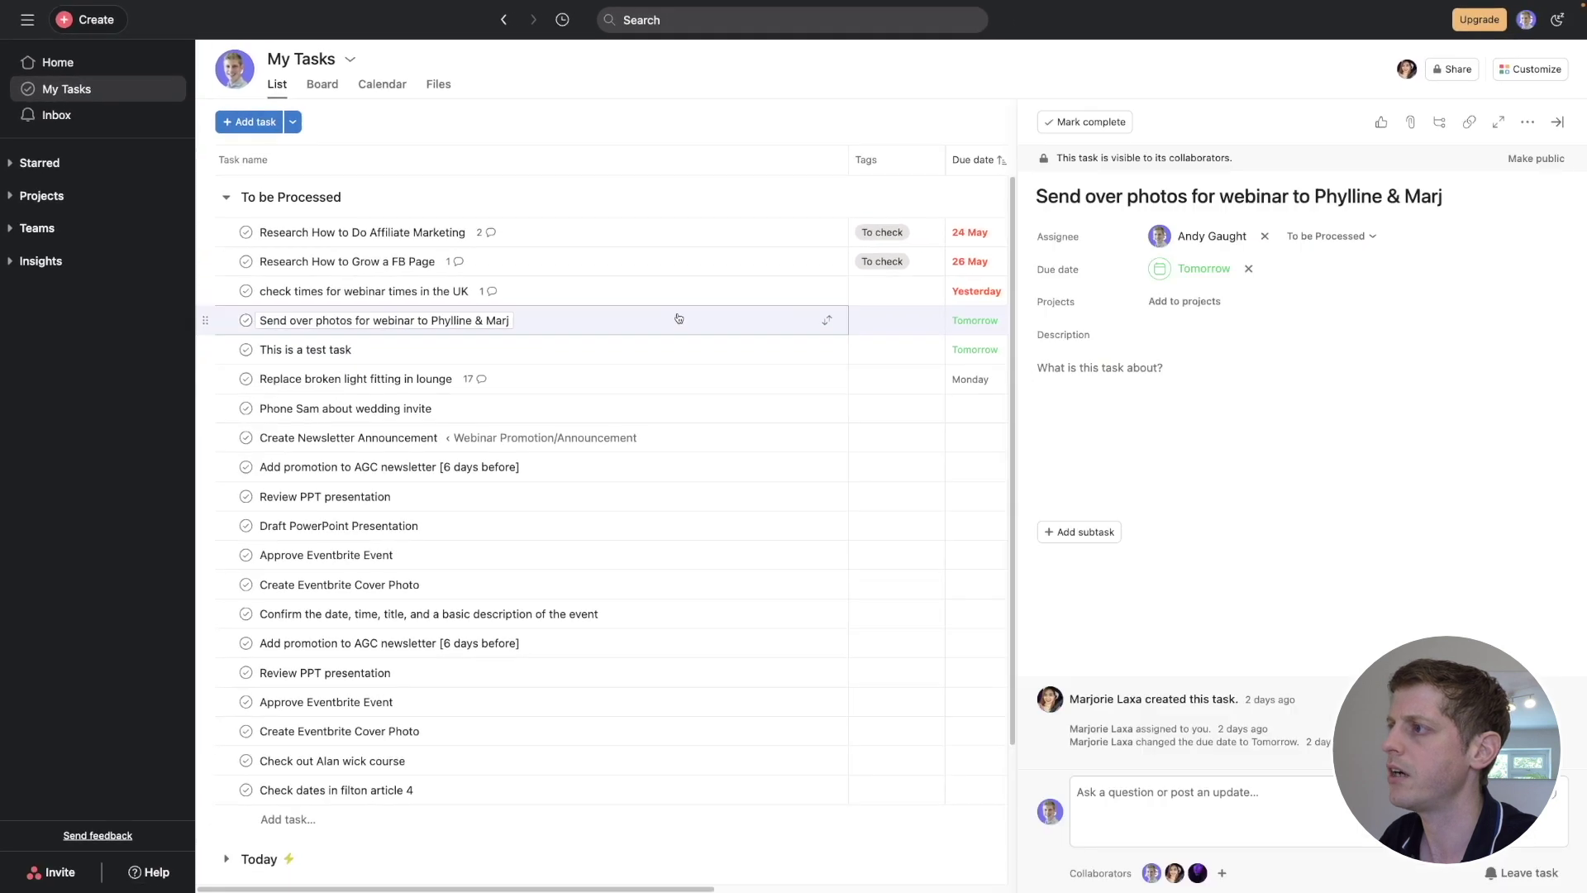
{"action": "left_click", "coordinate": [1347, 241]}
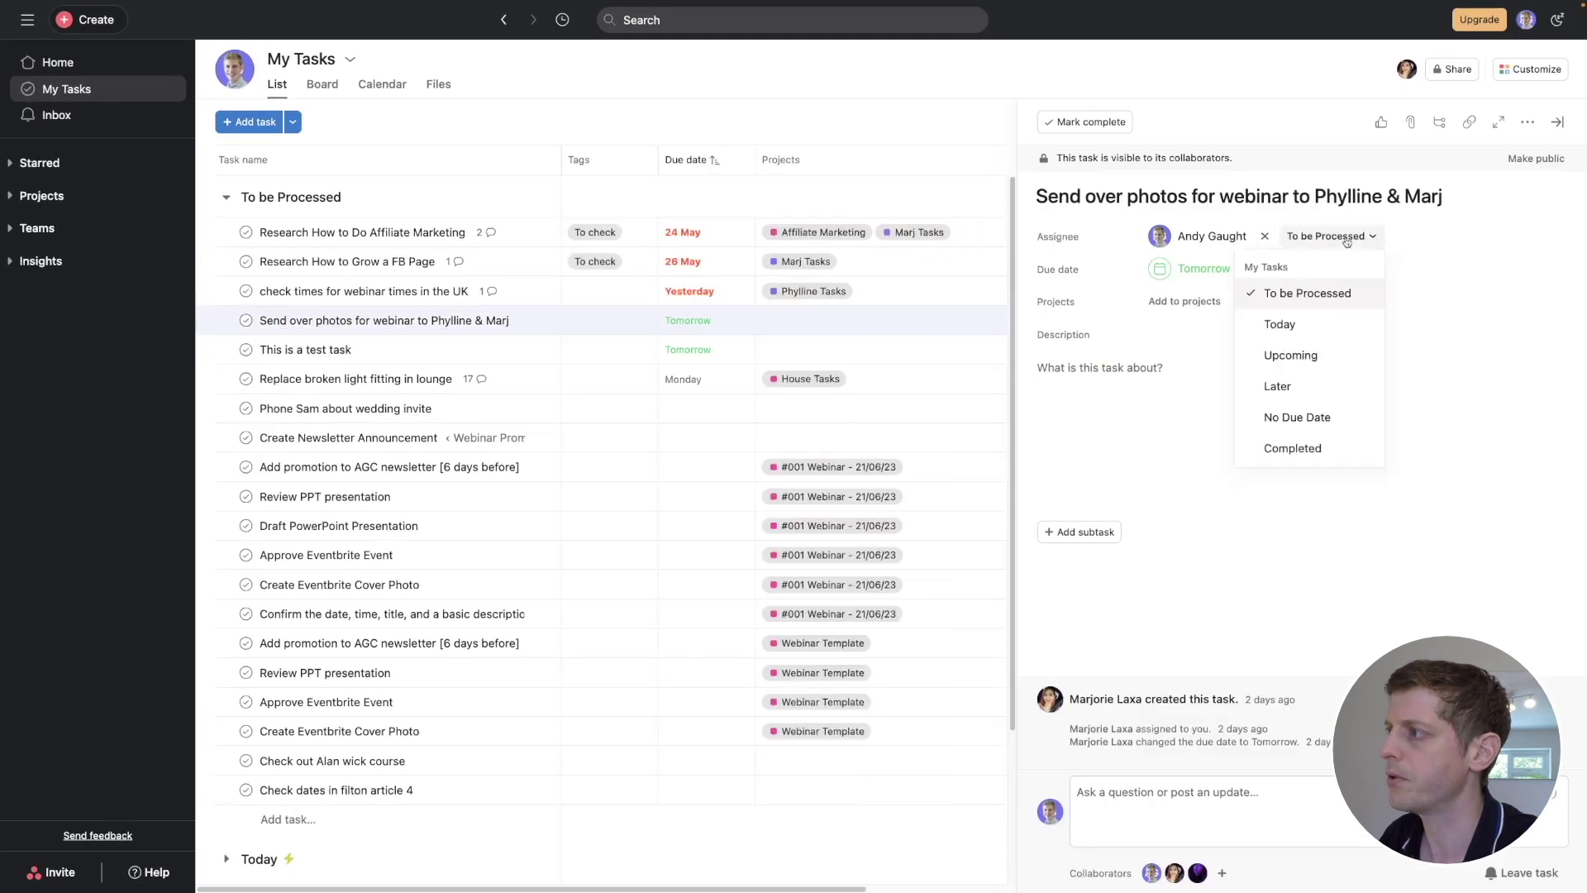
{"action": "left_click", "coordinate": [1287, 356]}
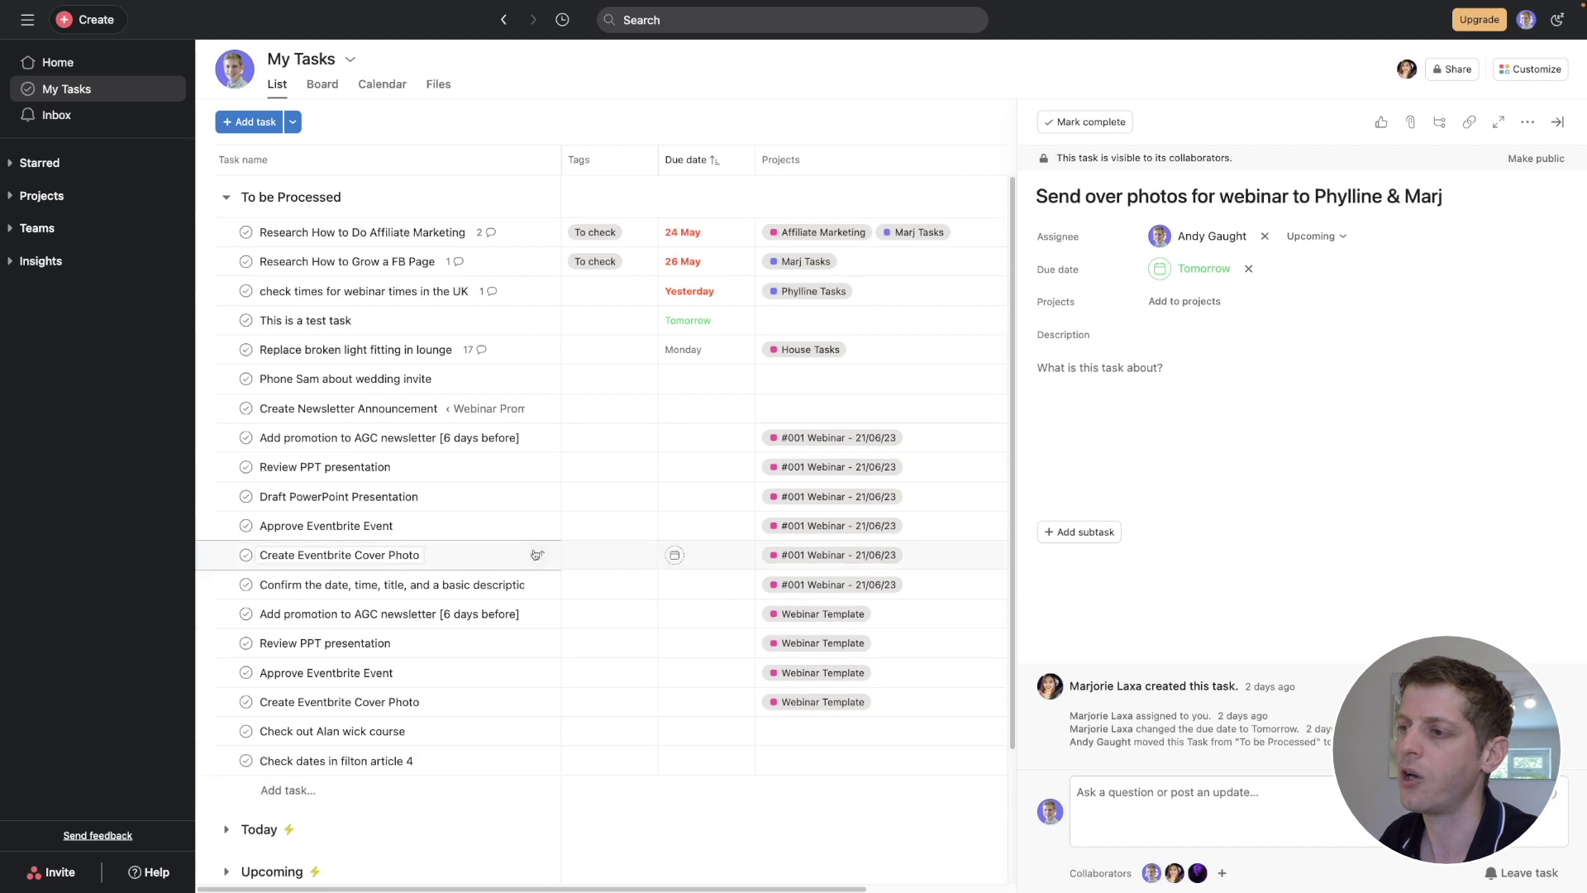
Add a task named "Future task" to the To be Processed section and set its due date to 16 June
{"action": "scroll", "coordinate": [541, 484], "scroll_direction": "down", "scroll_amount": 3}
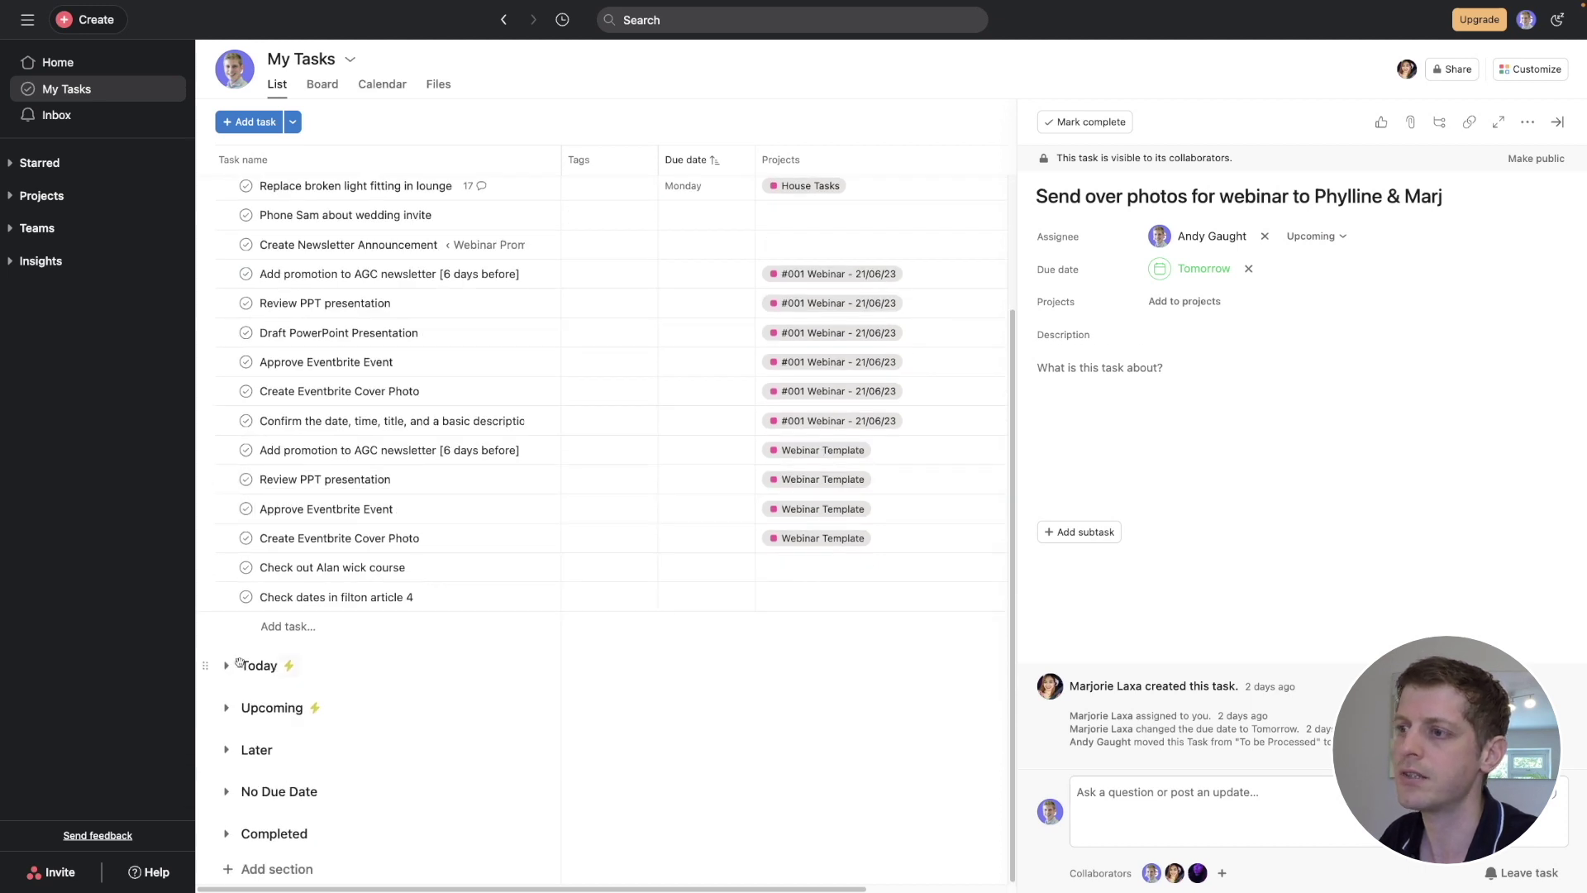
{"action": "scroll", "coordinate": [686, 471], "scroll_direction": "up", "scroll_amount": 3}
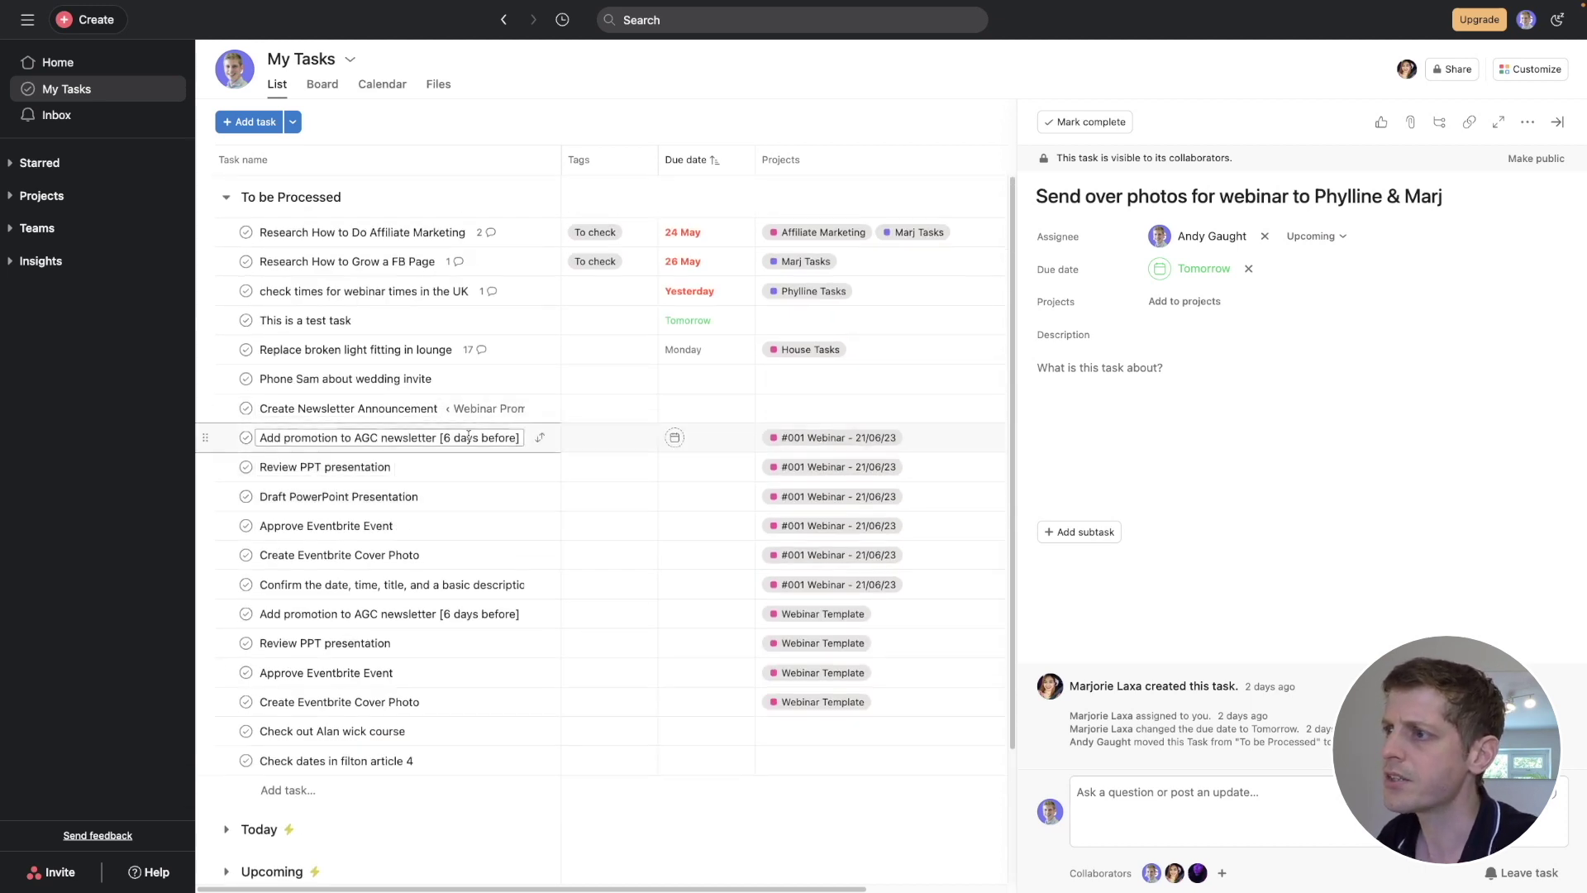
{"action": "scroll", "coordinate": [469, 436], "scroll_direction": "down", "scroll_amount": 3}
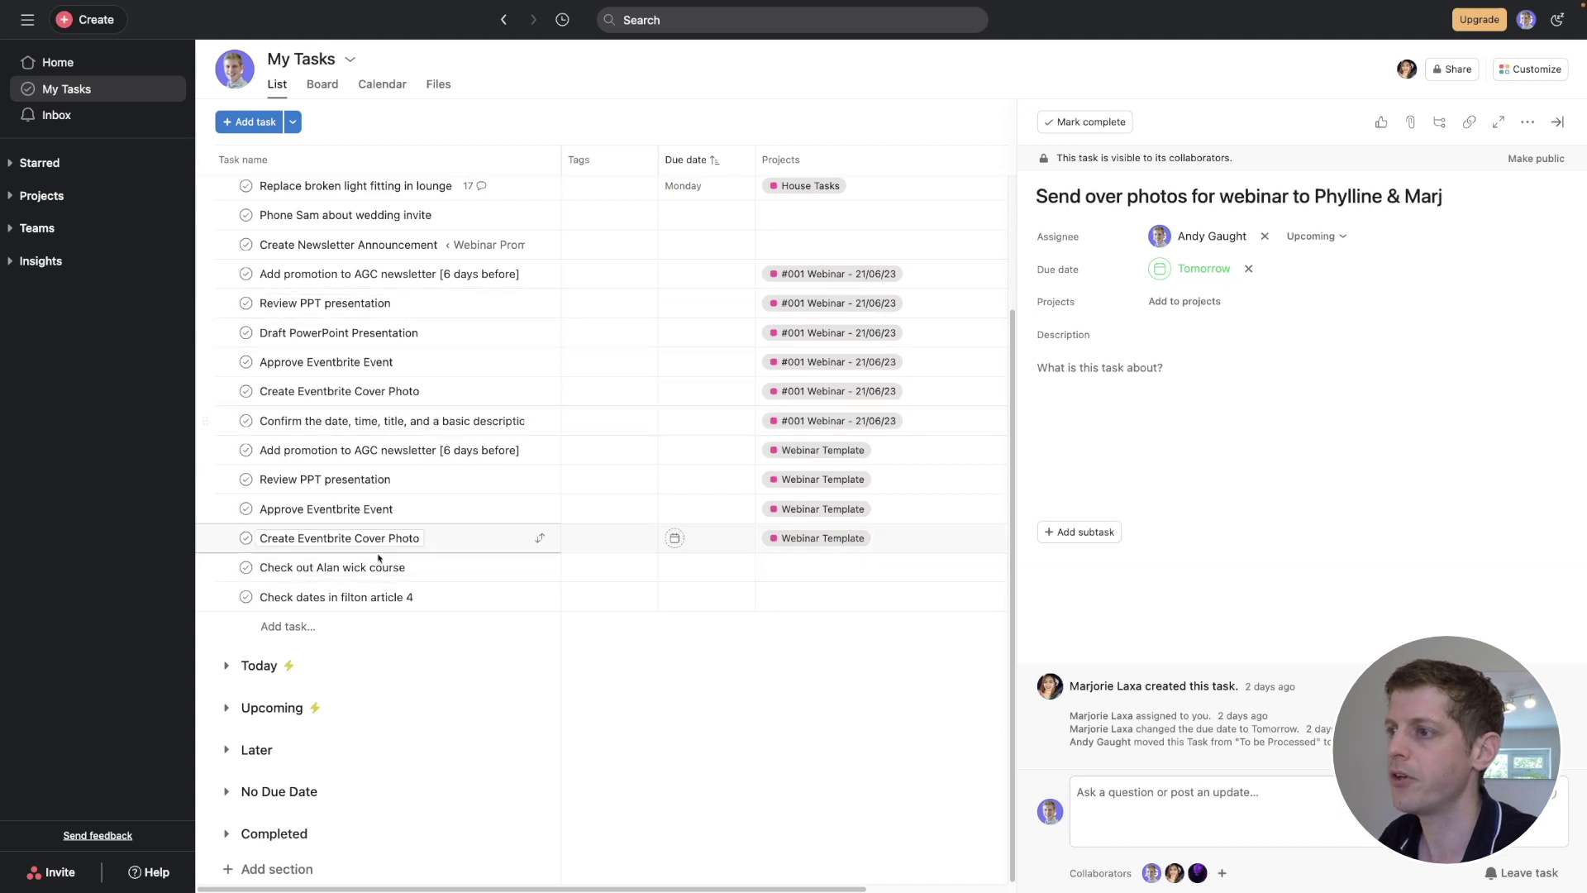
{"action": "left_click", "coordinate": [287, 626]}
{"action": "type", "text": "Futu"}
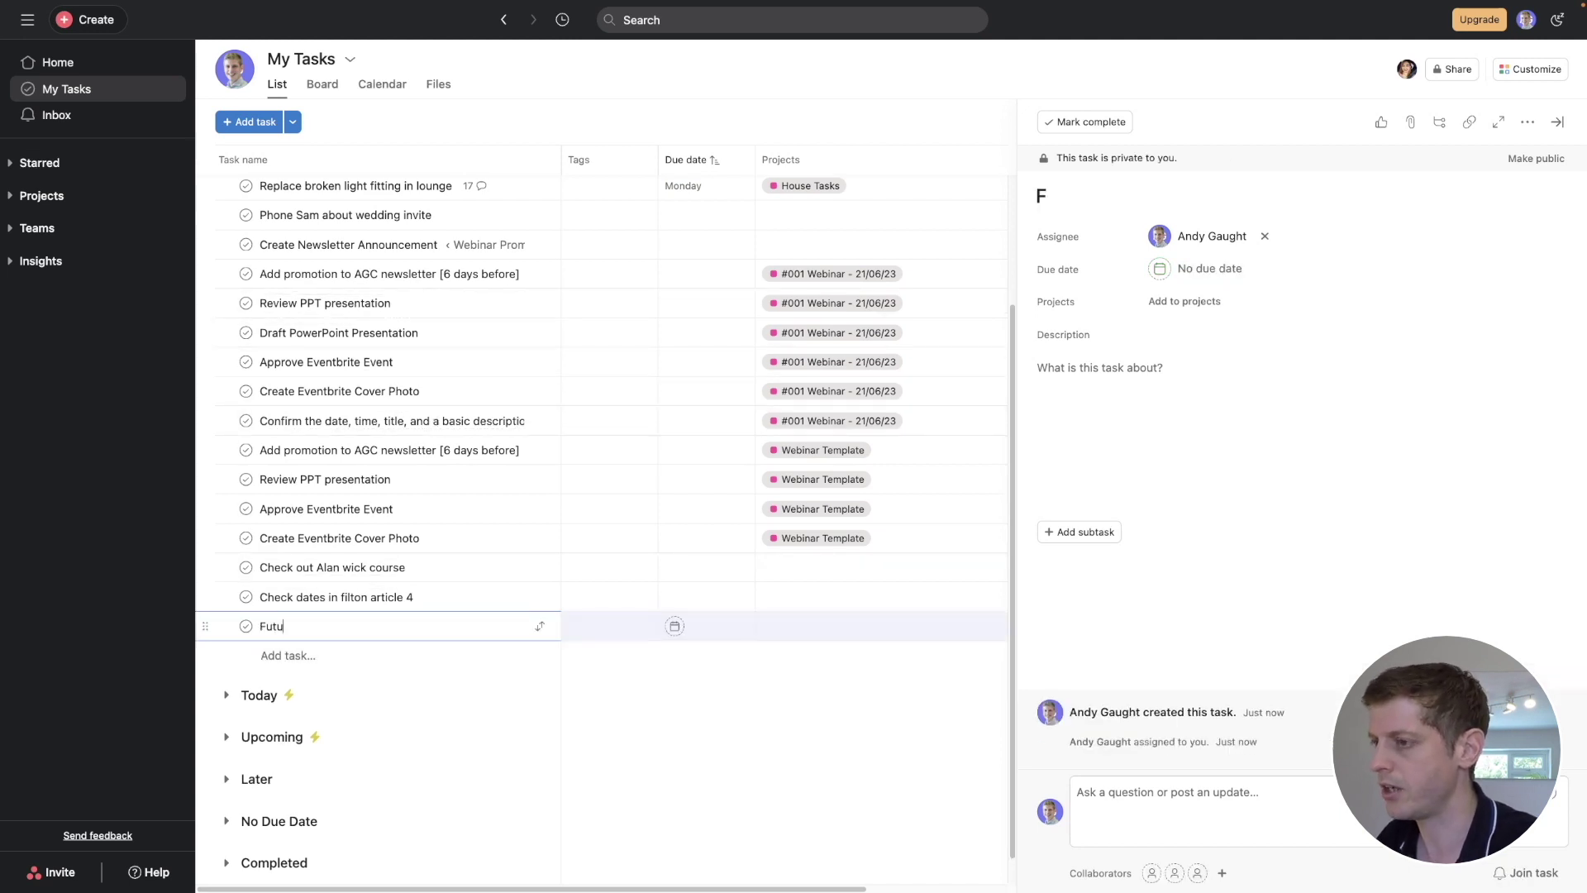
{"action": "type", "text": "re task"}
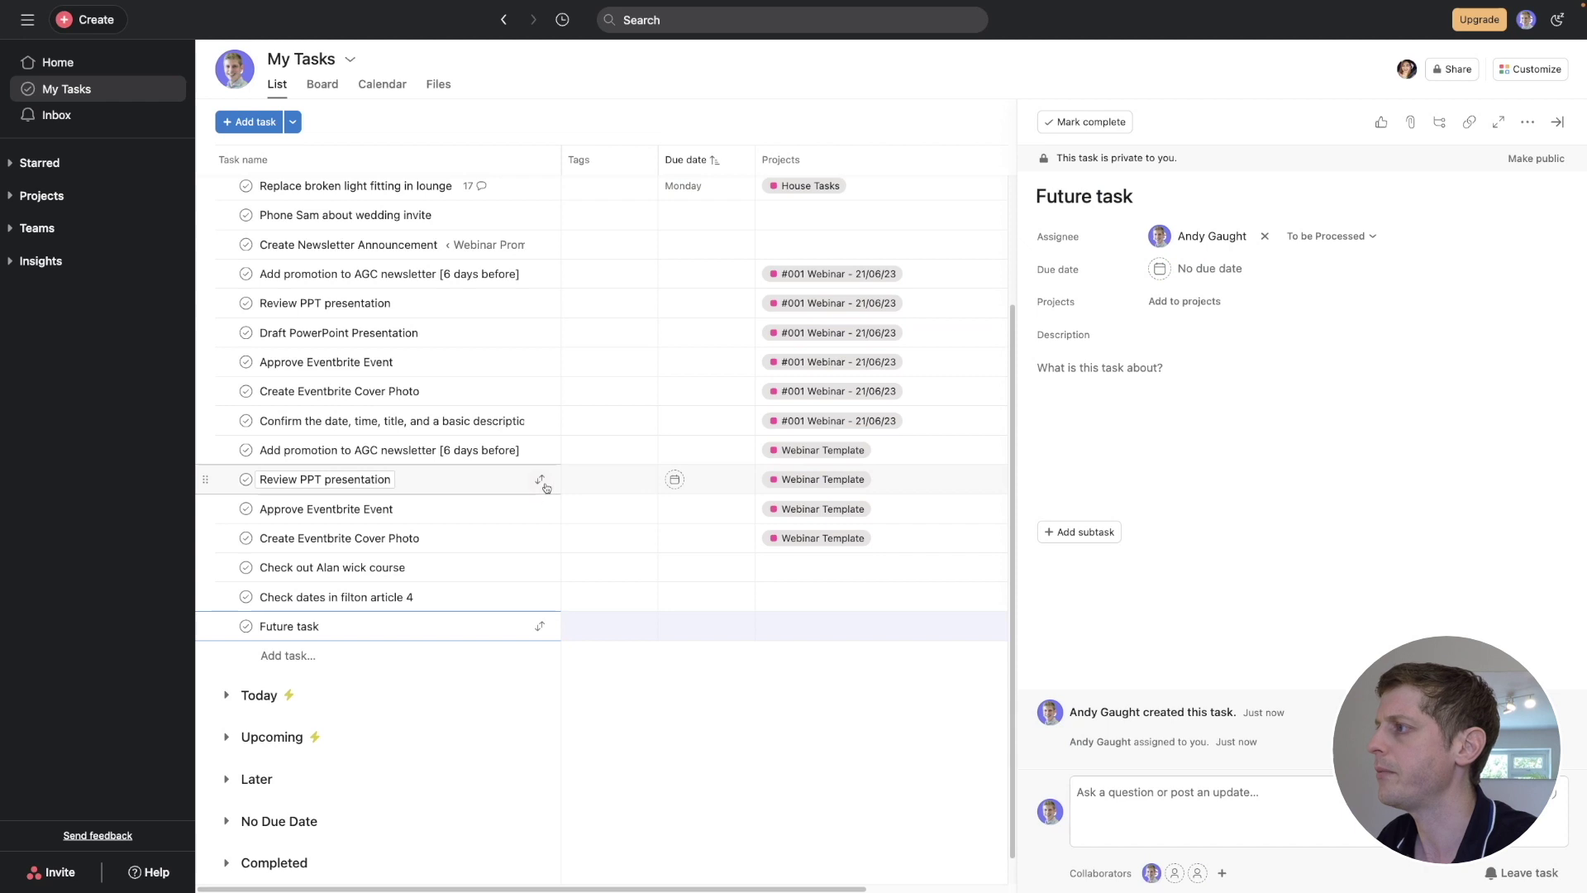
{"action": "left_click", "coordinate": [1155, 270]}
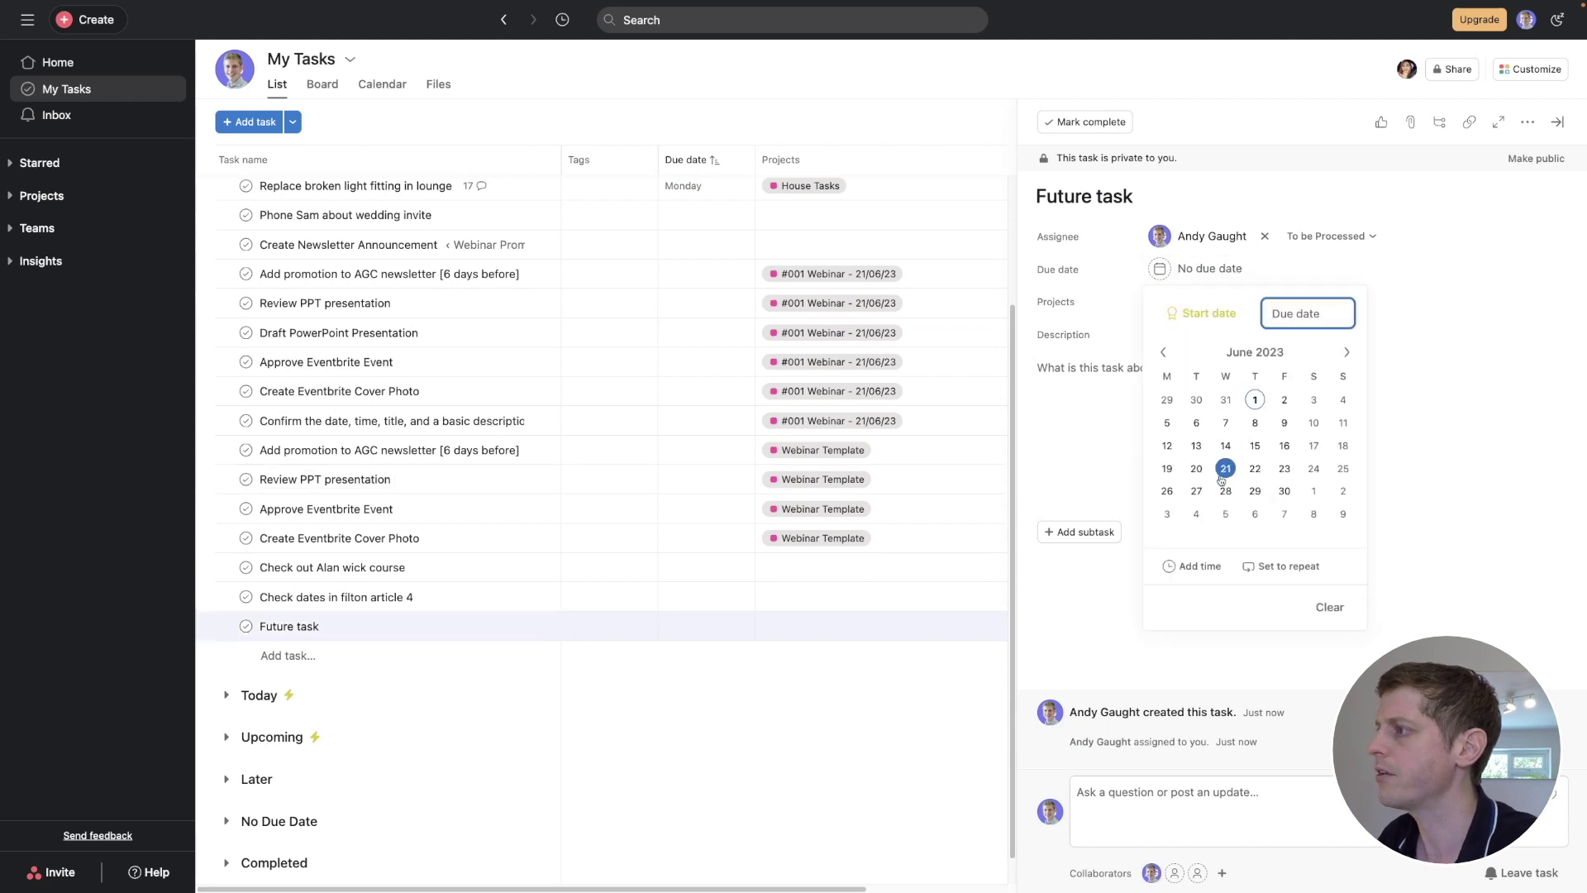
{"action": "left_click", "coordinate": [1285, 446]}
{"action": "left_click", "coordinate": [1073, 454]}
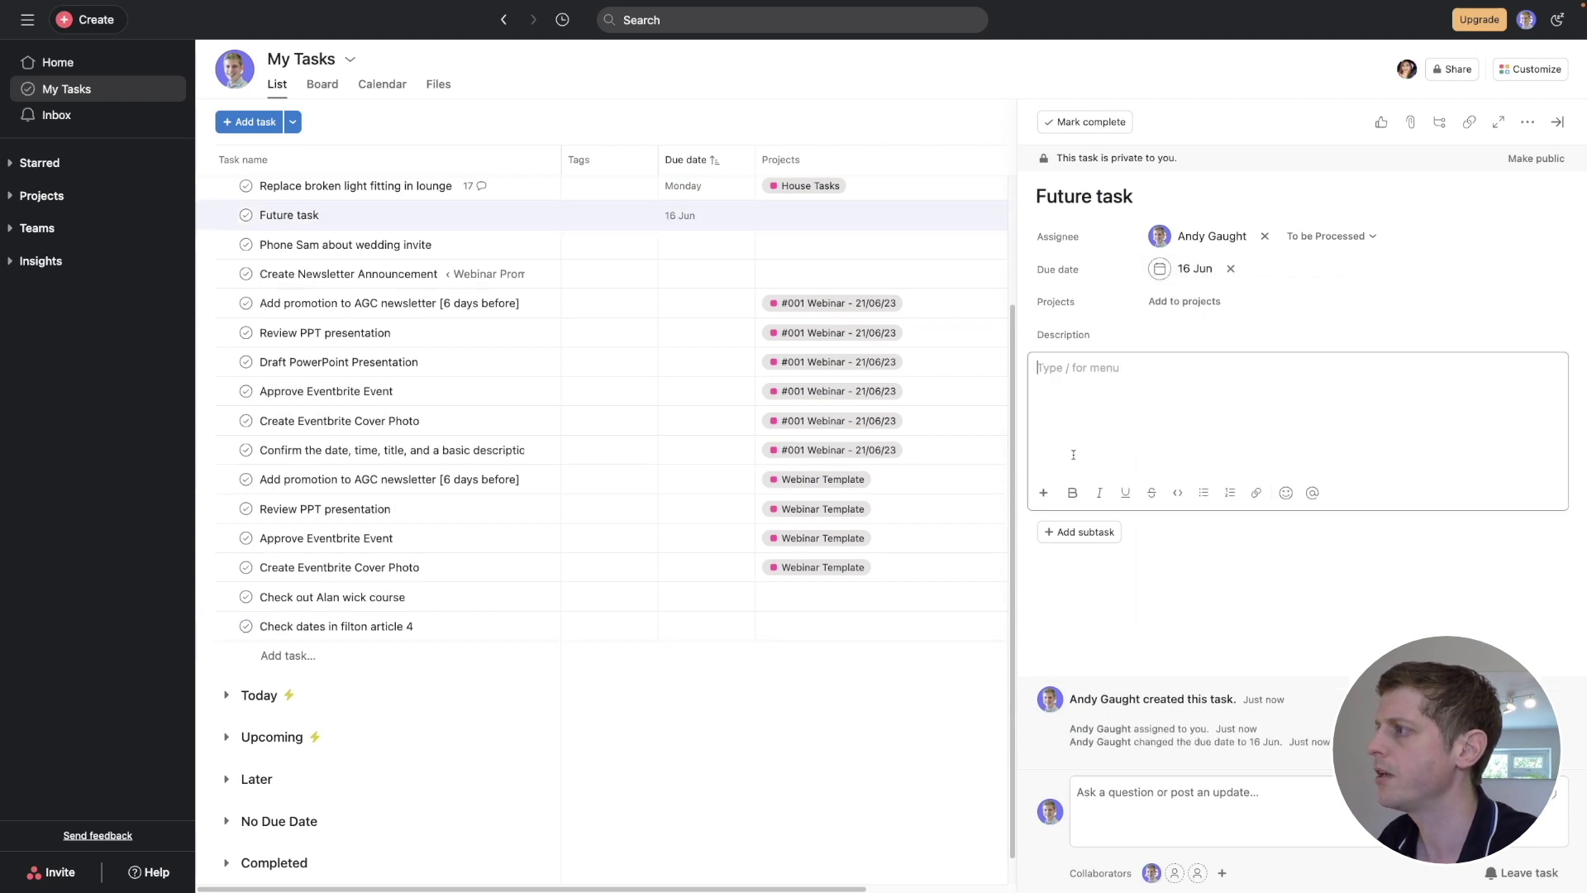
Move "Future task" to the Upcoming section and then on to the Later section
{"action": "left_click", "coordinate": [1332, 239]}
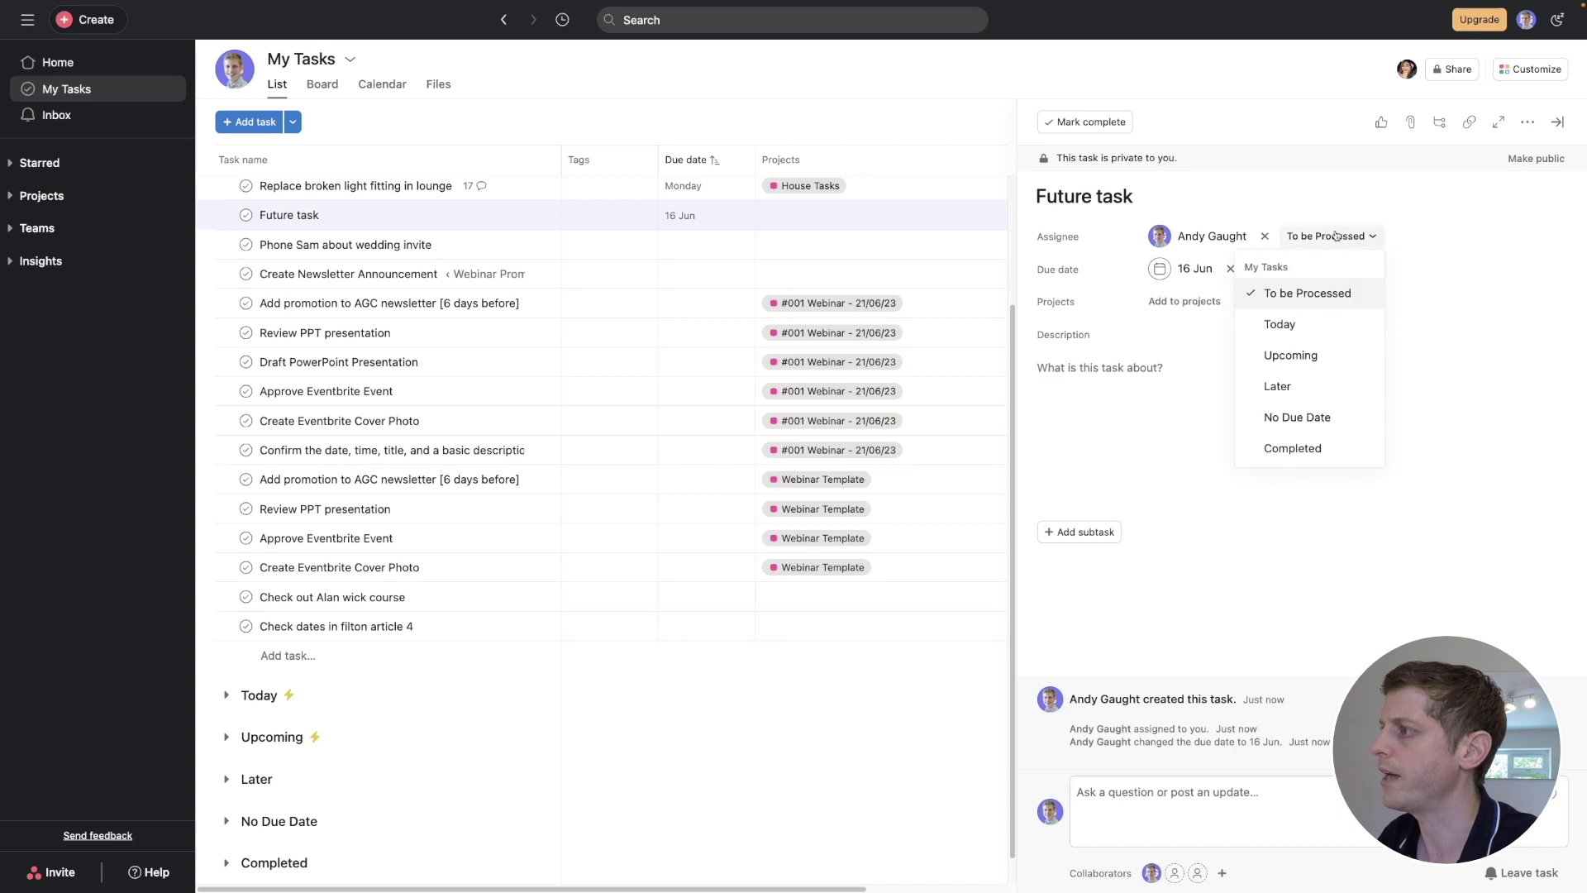
{"action": "left_click", "coordinate": [1293, 354]}
{"action": "left_click", "coordinate": [1310, 237]}
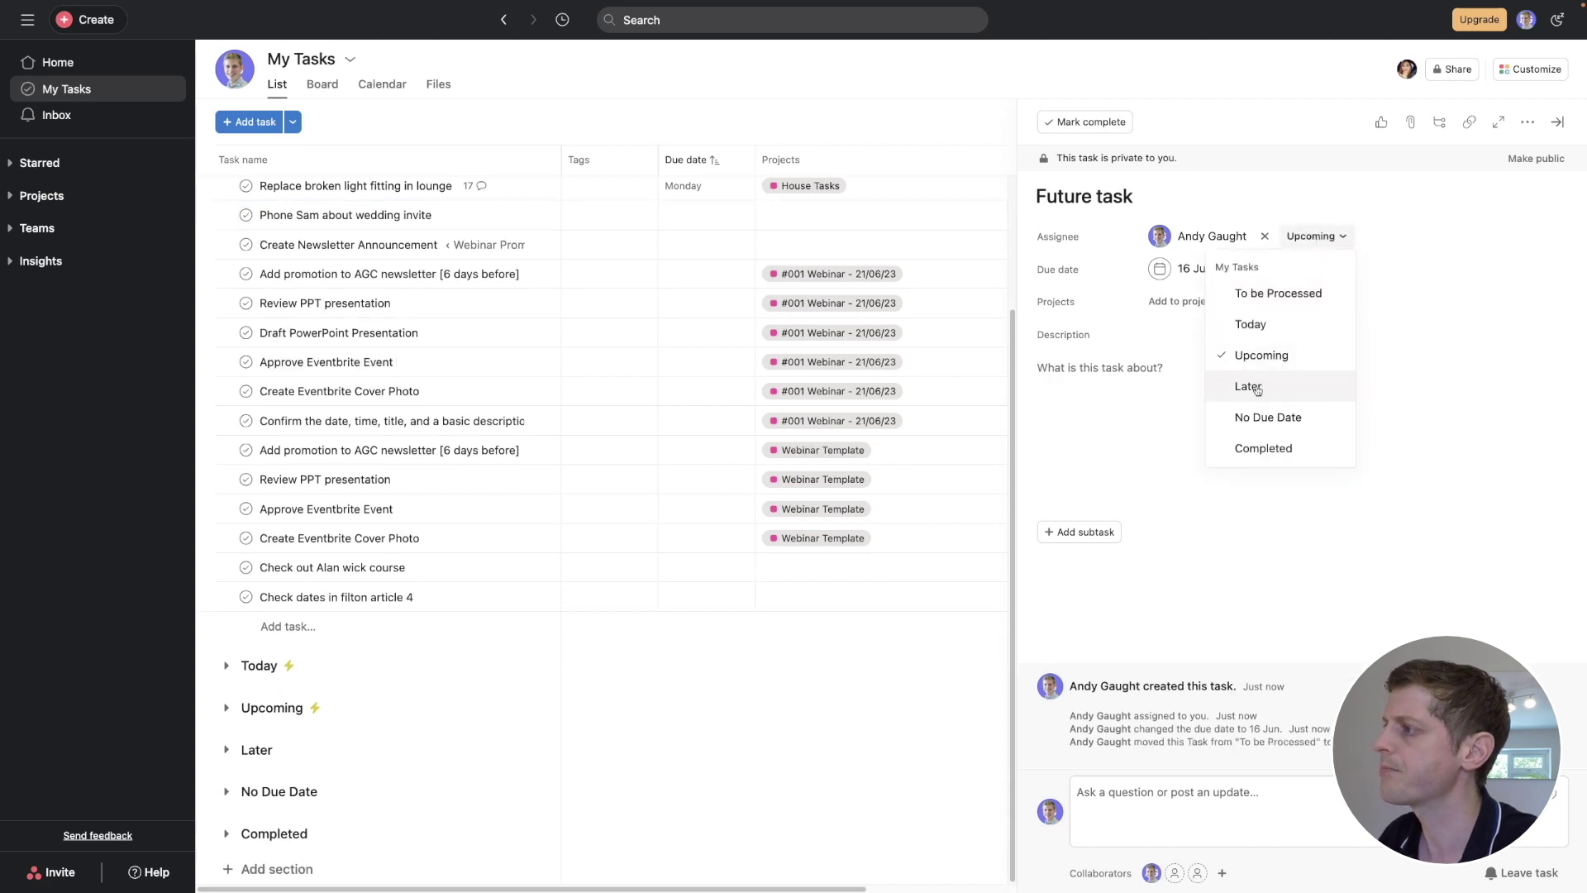
{"action": "left_click", "coordinate": [1254, 385]}
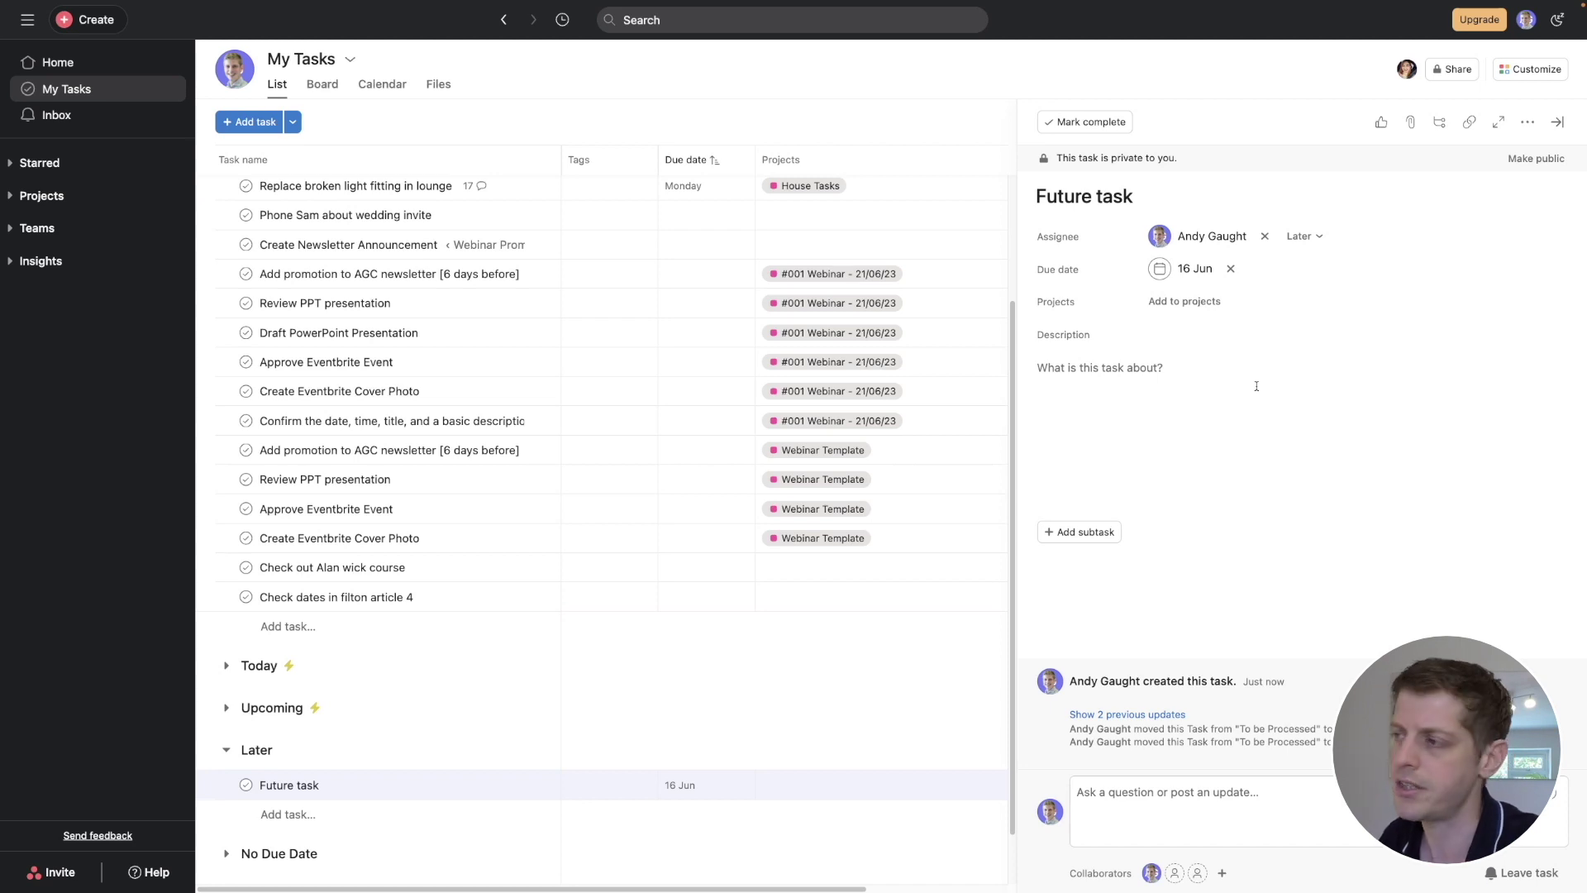
Add a task named "No due date task" to To be Processed and move it to the No Due Date section
{"action": "scroll", "coordinate": [453, 407], "scroll_direction": "down", "scroll_amount": 2}
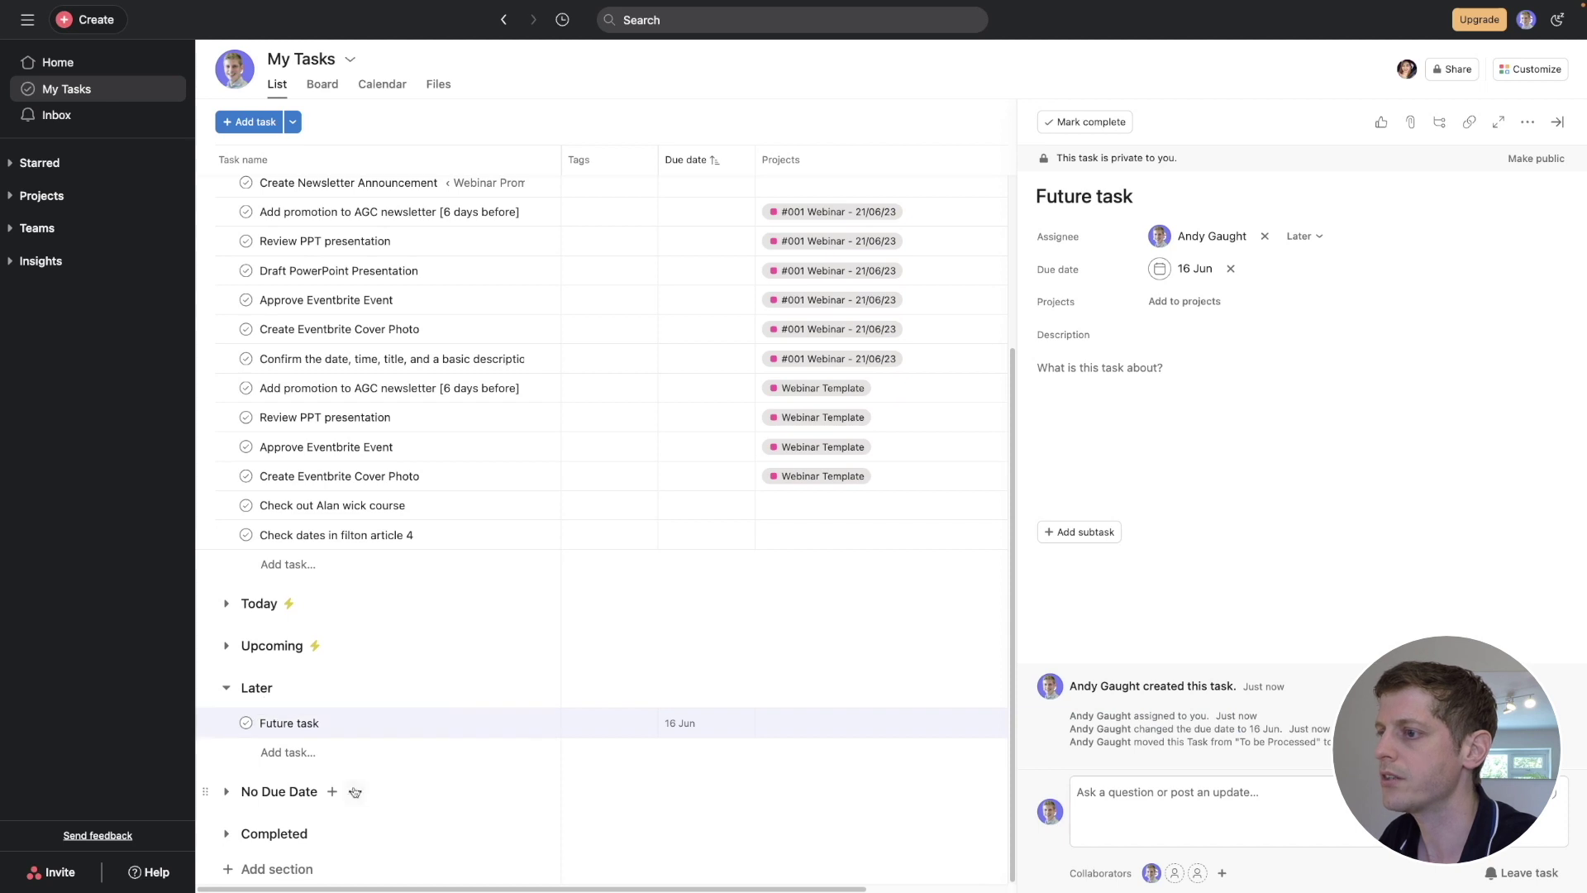
{"action": "left_click", "coordinate": [304, 567]}
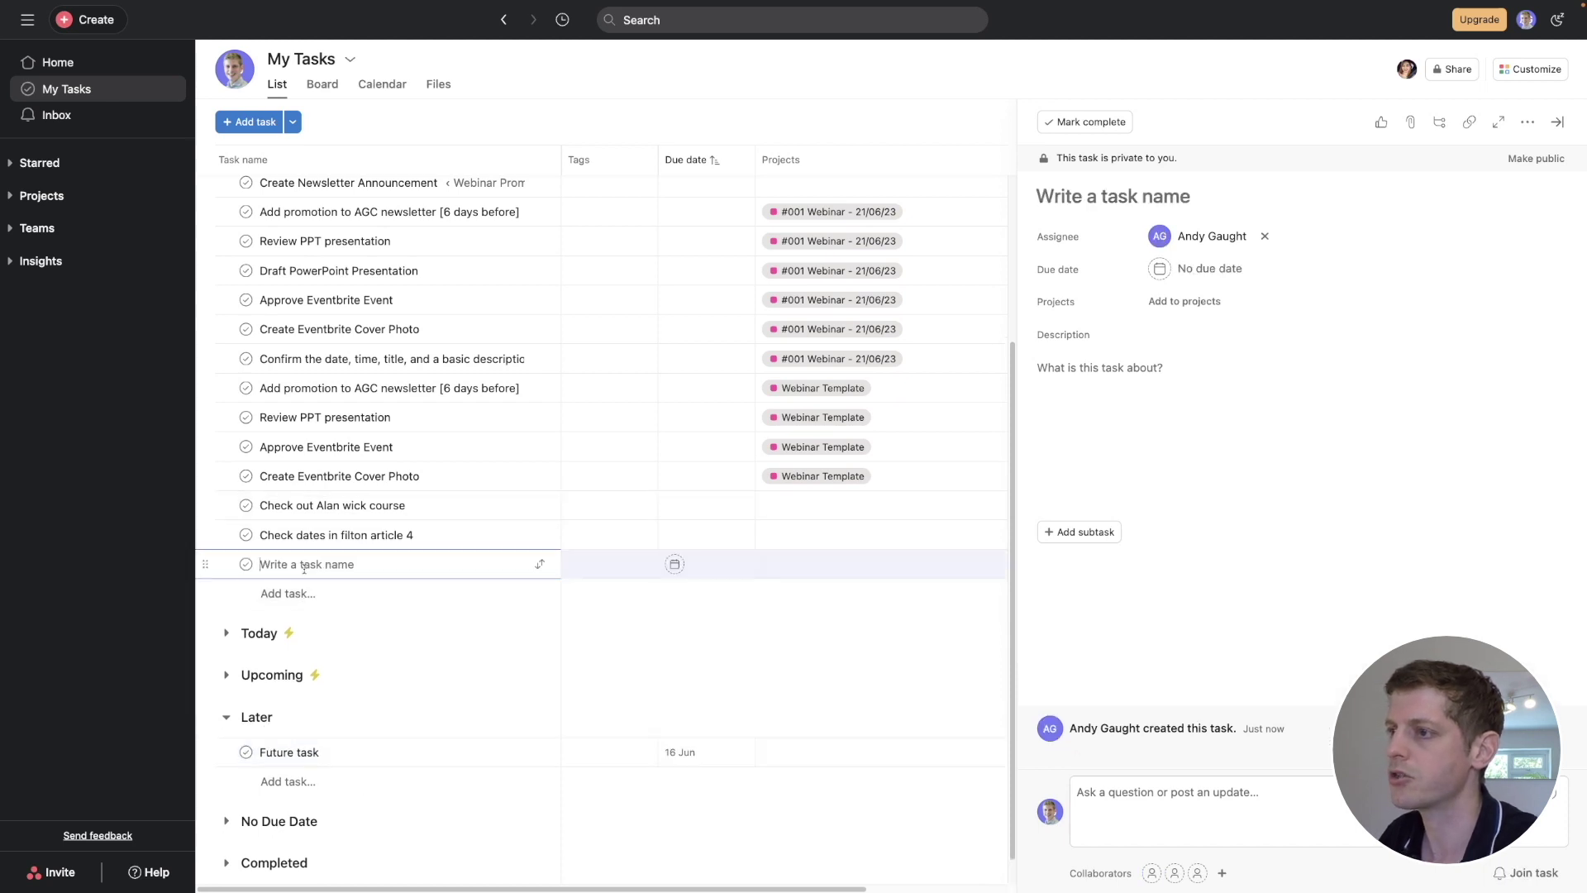
{"action": "type", "text": "No due date tas"}
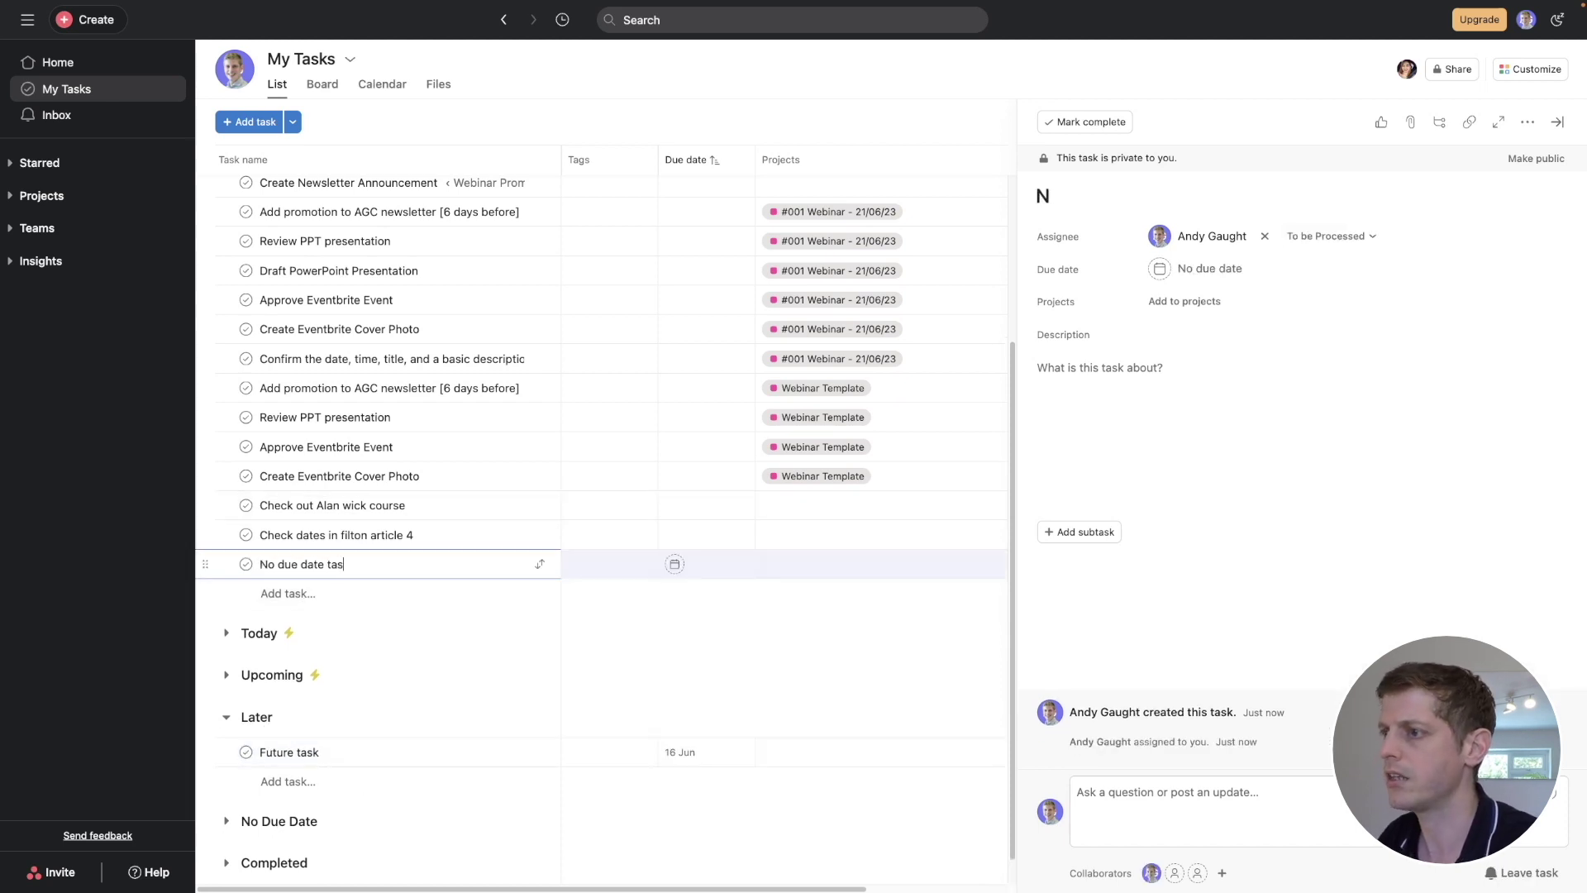
{"action": "type", "text": "k"}
{"action": "left_click", "coordinate": [1288, 237]}
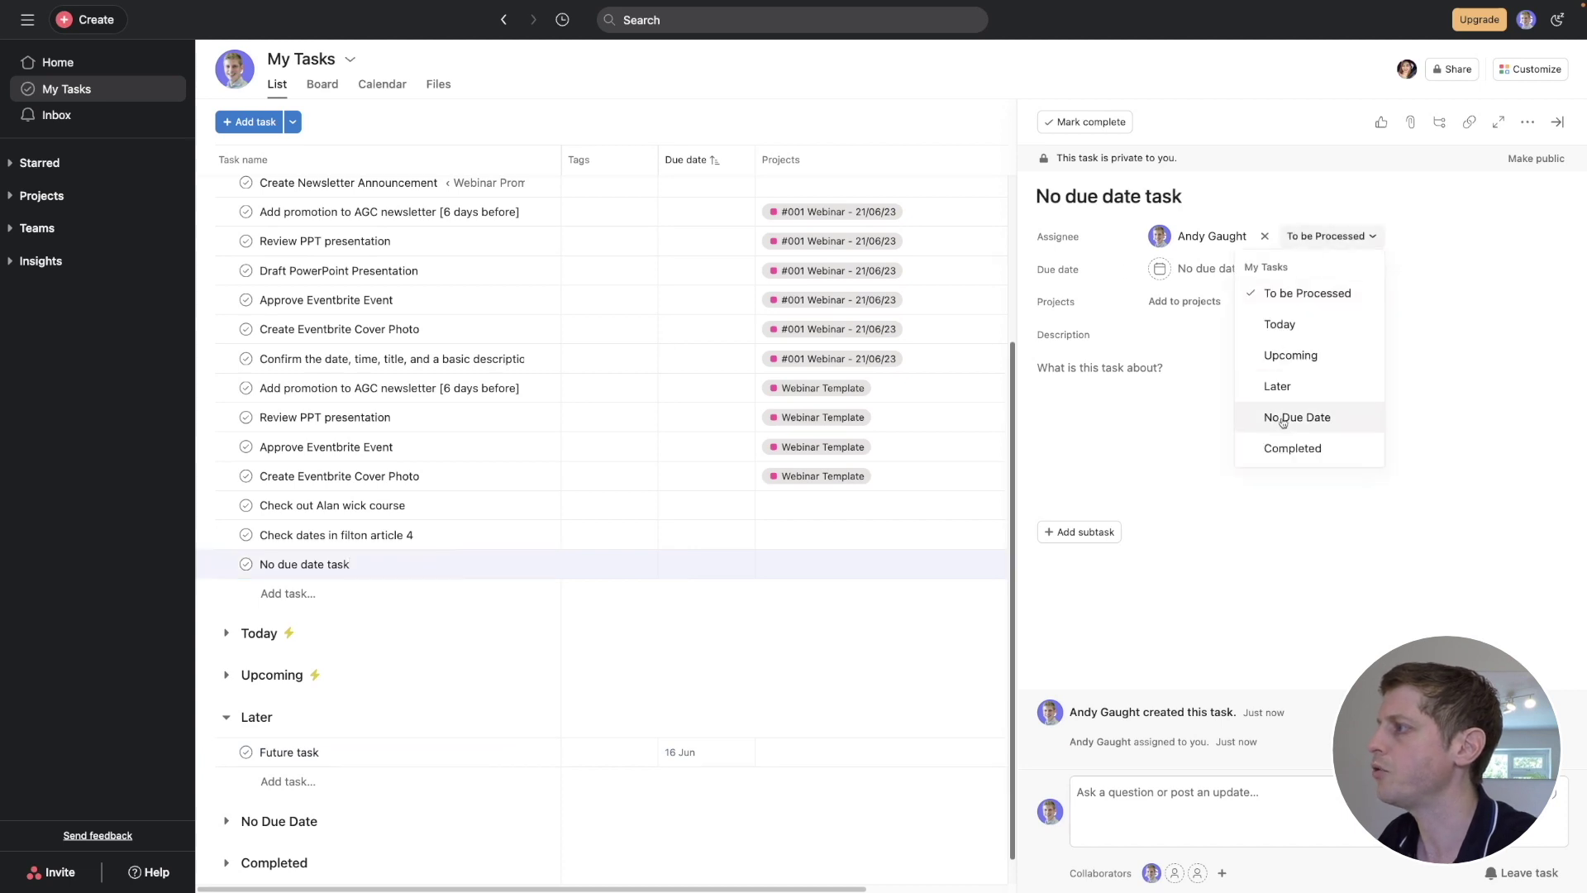
{"action": "left_click", "coordinate": [1283, 419]}
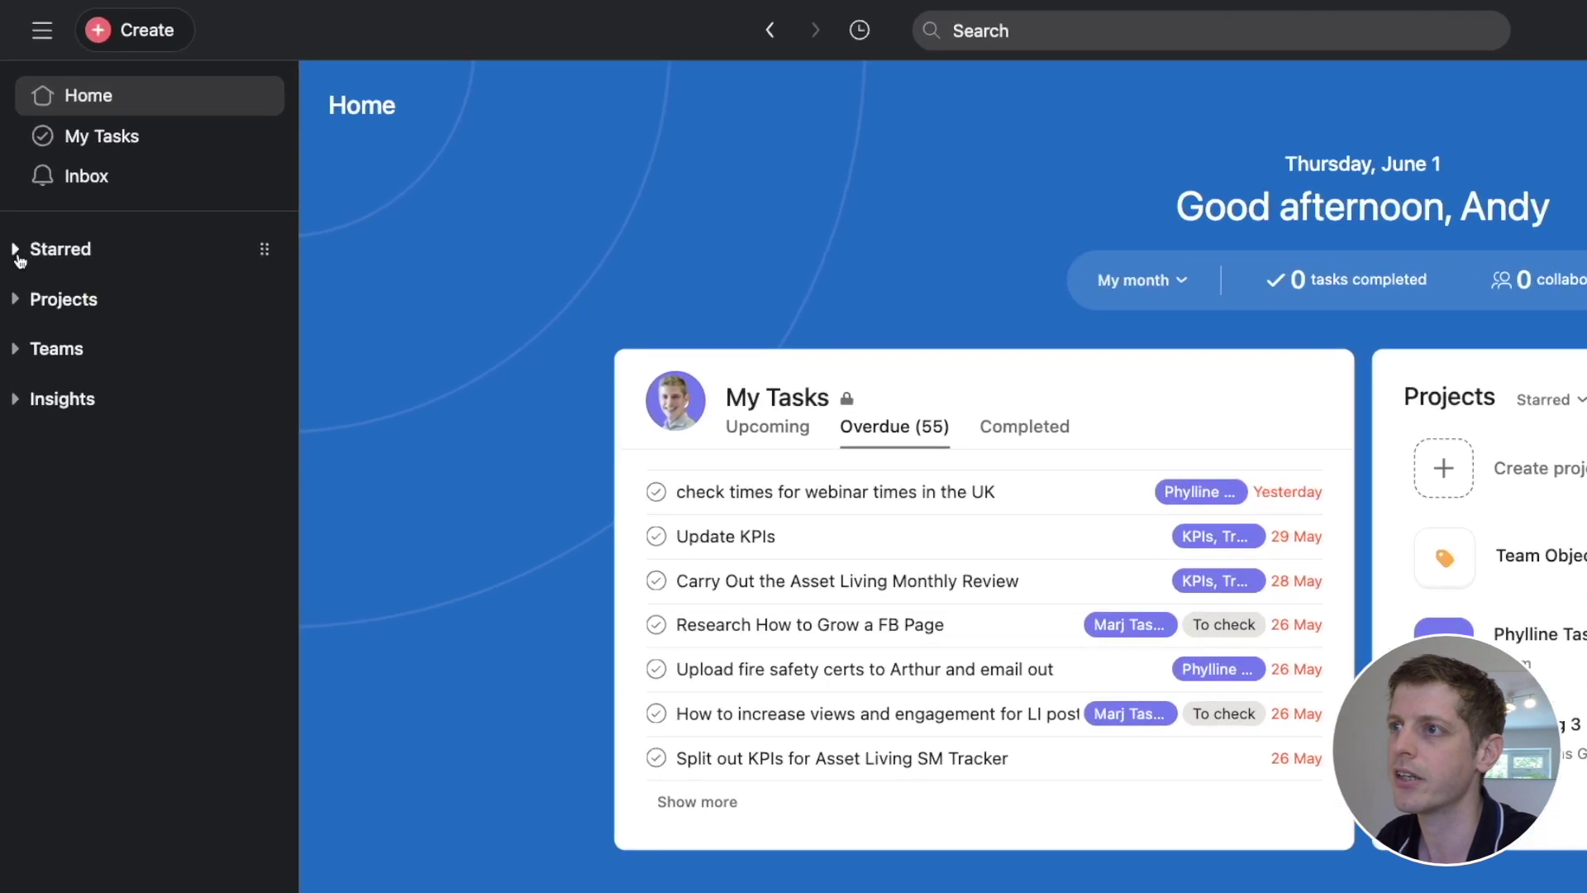
Expand the starred projects, open the team member's task board and examine the cards in its To Check column
{"action": "left_click", "coordinate": [18, 255]}
{"action": "left_click", "coordinate": [90, 453]}
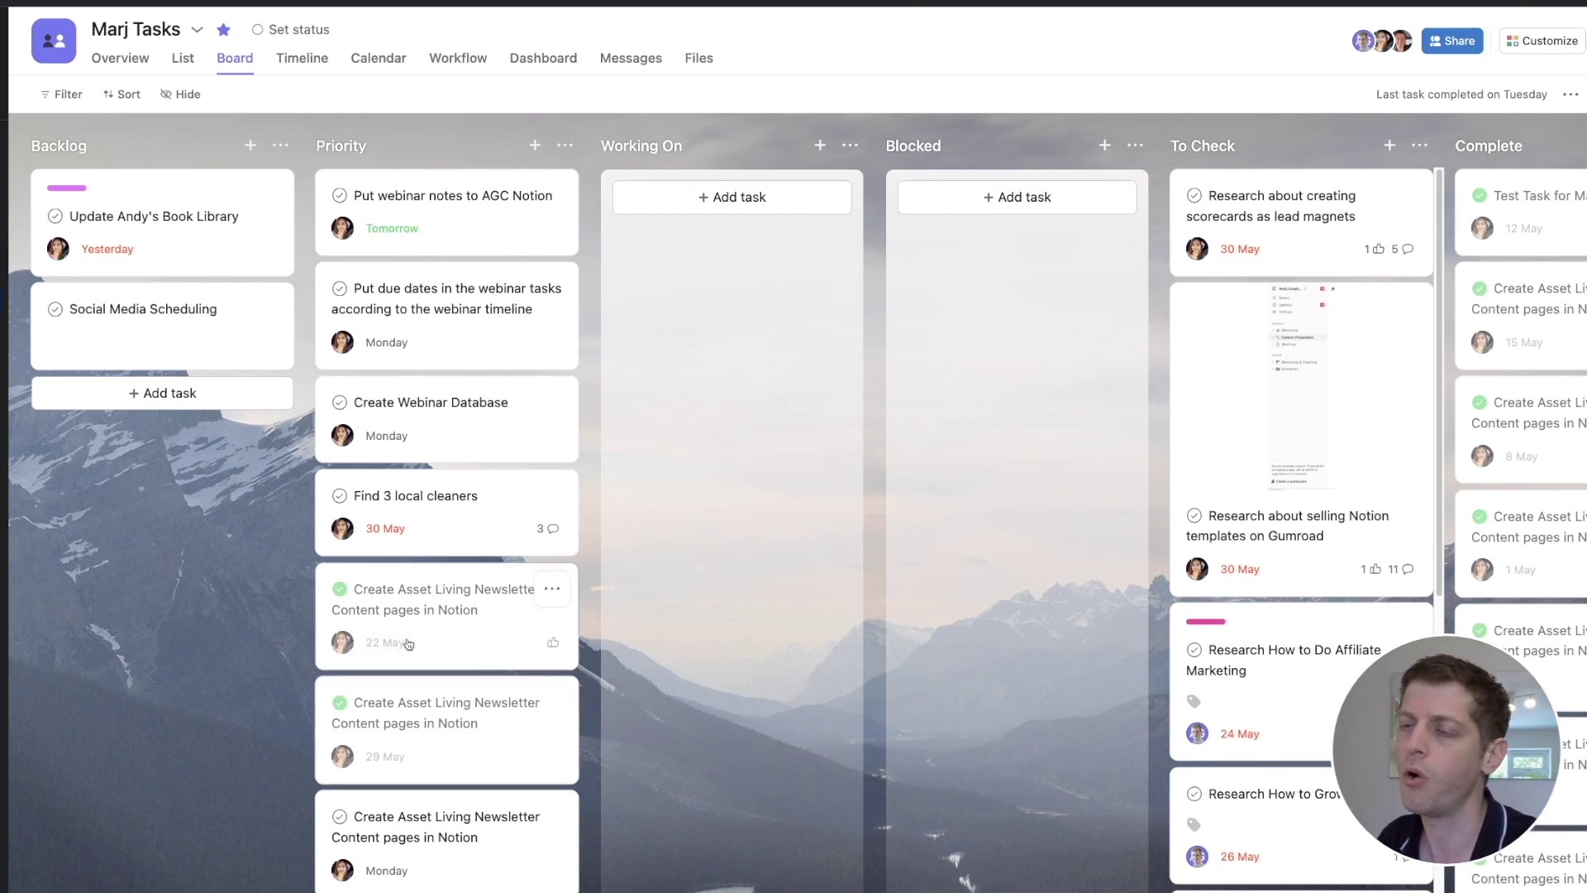
{"action": "scroll", "coordinate": [684, 591], "scroll_direction": "right", "scroll_amount": 5}
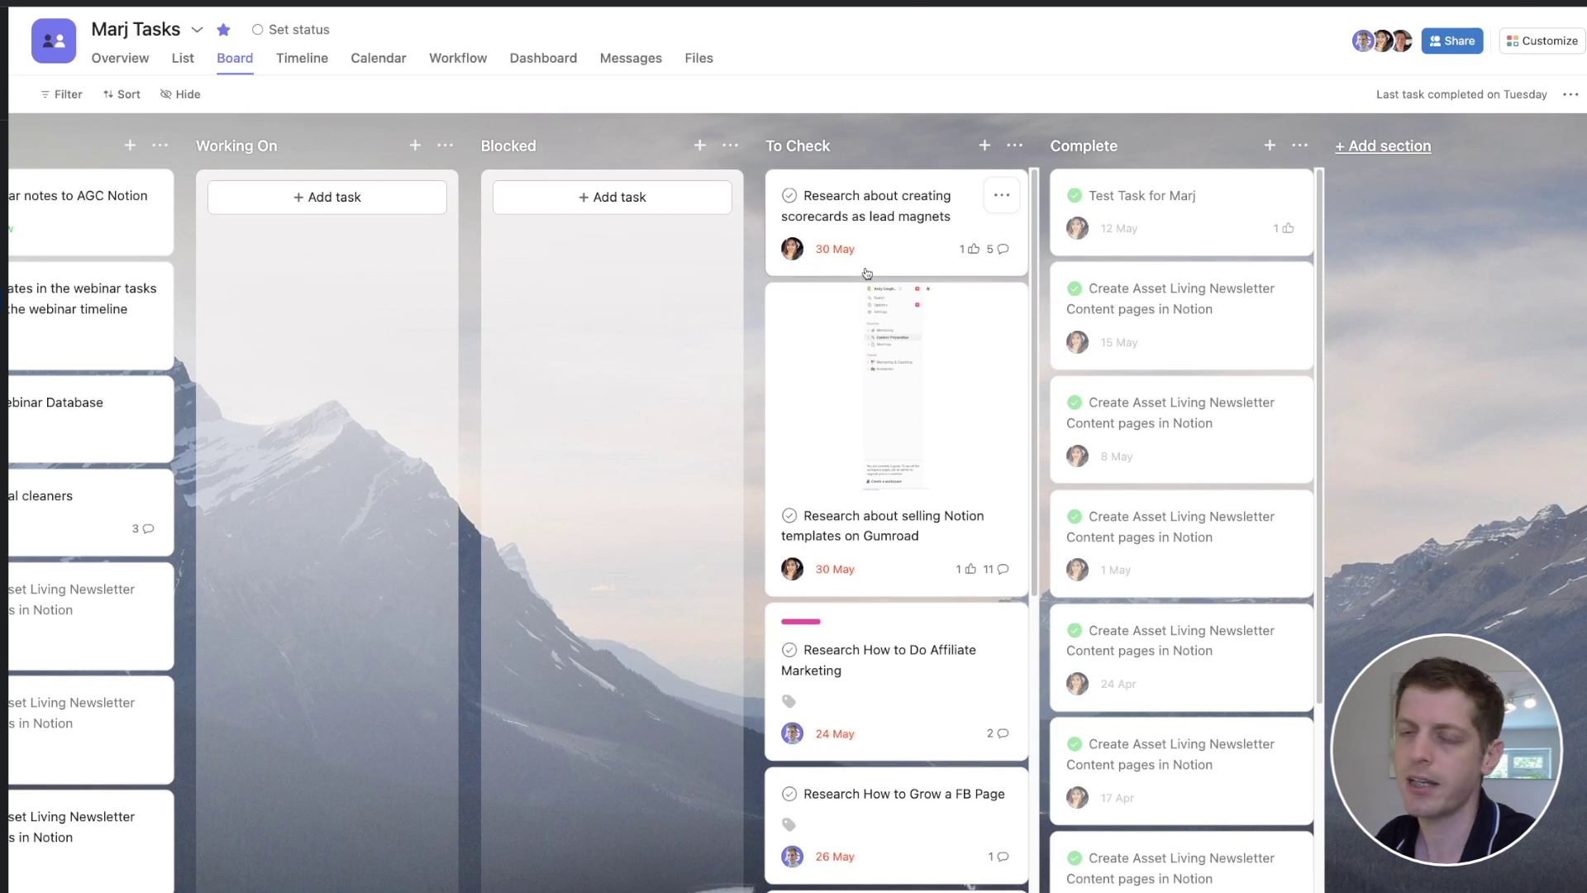
{"action": "scroll", "coordinate": [909, 372], "scroll_direction": "down", "scroll_amount": 8}
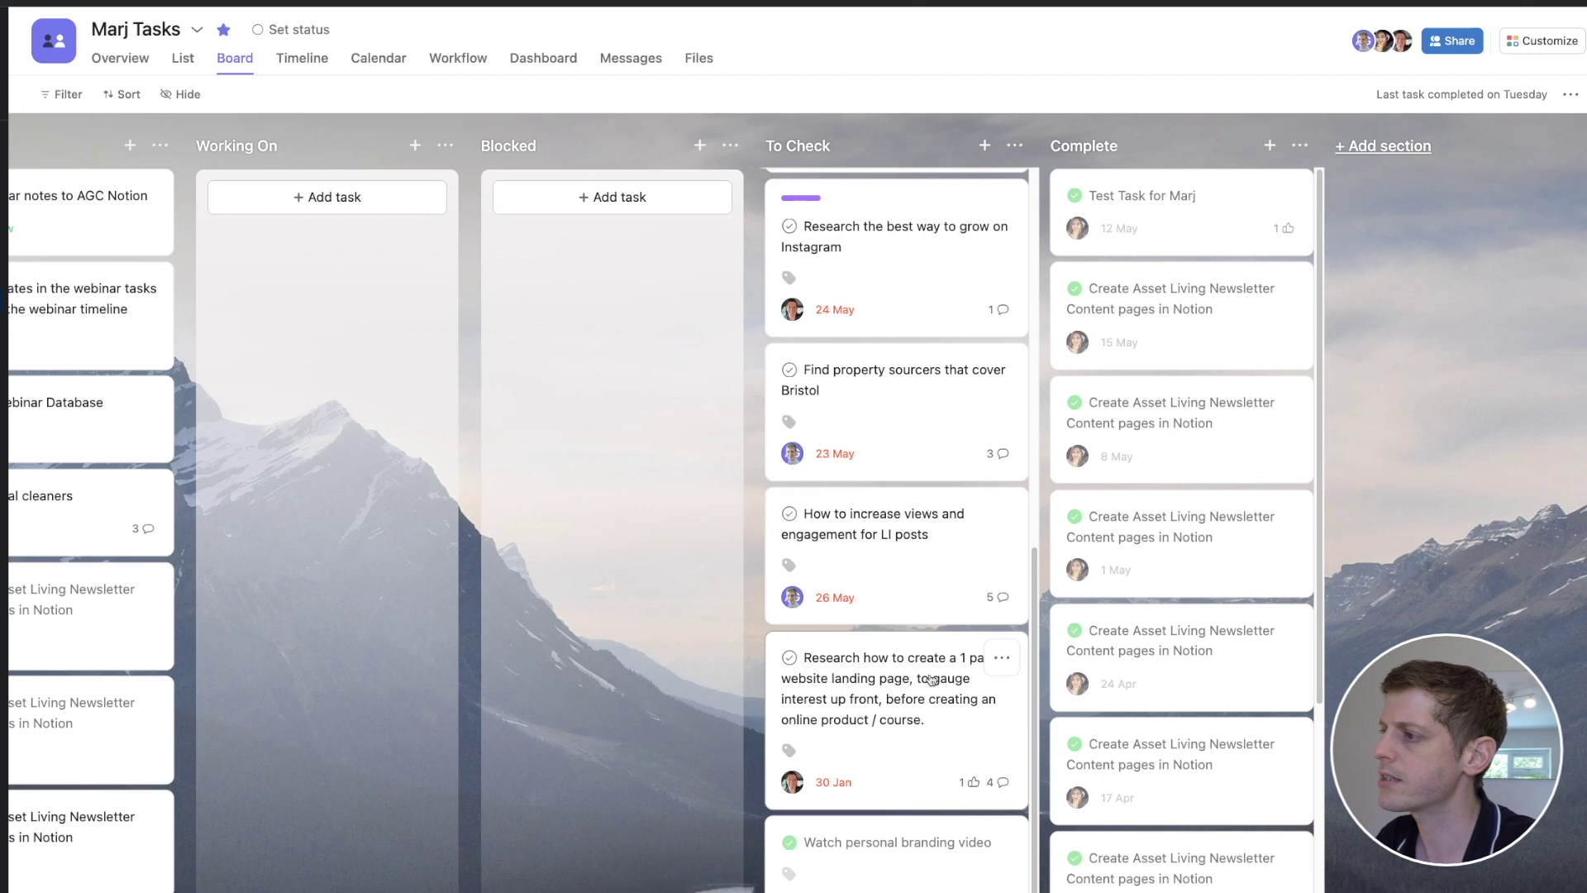
{"action": "scroll", "coordinate": [897, 471], "scroll_direction": "up", "scroll_amount": 8}
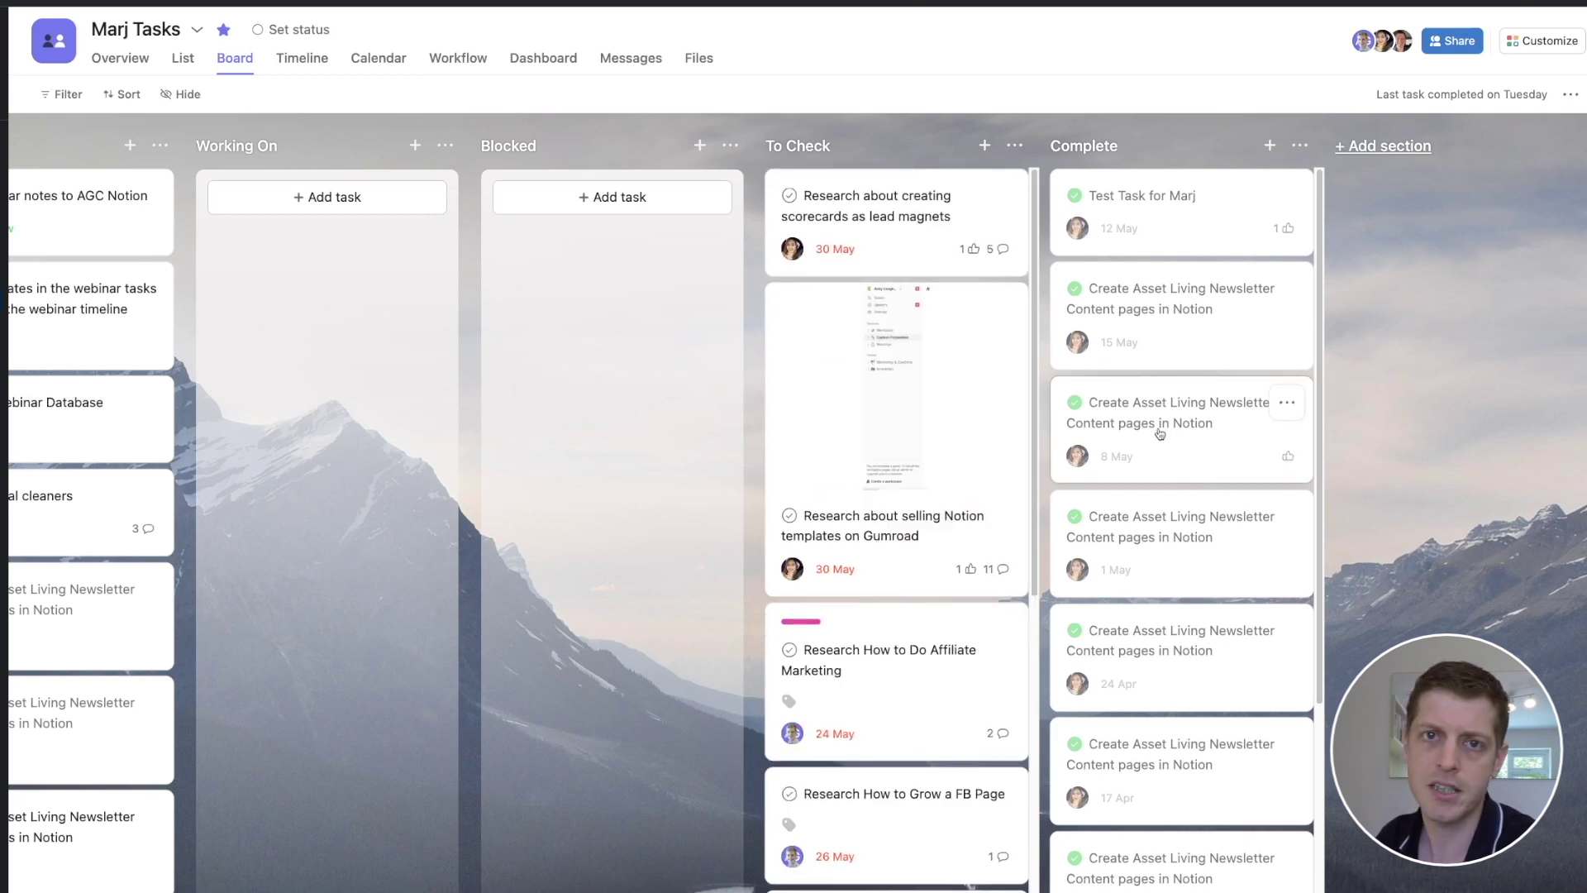
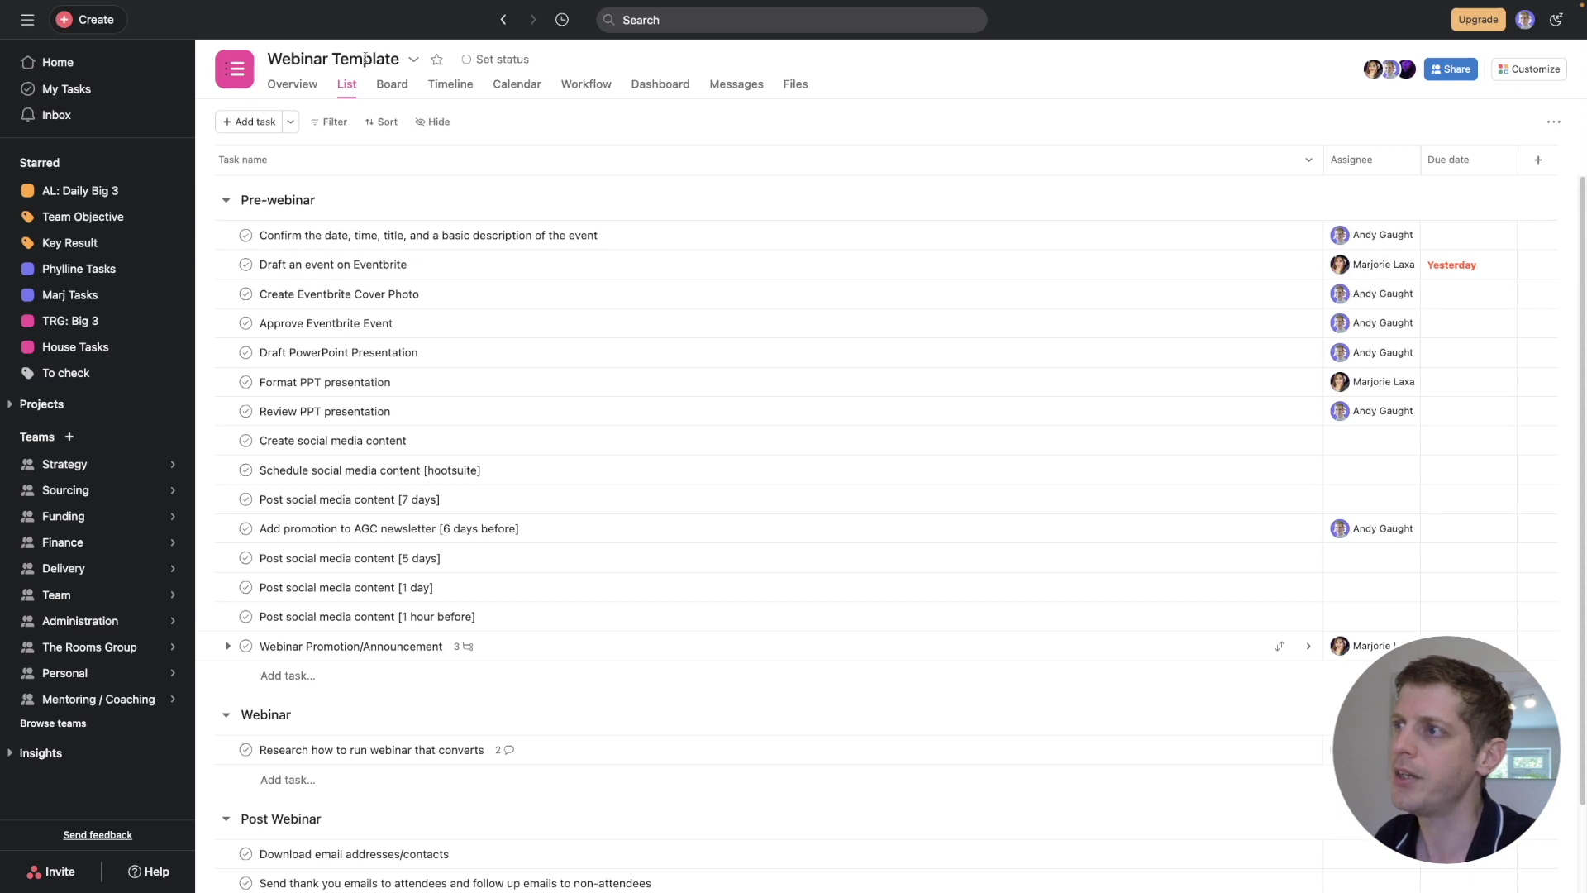
Start duplicating the Webinar Template project and name the copy "#002: Webinar (05/06/23)"
{"action": "left_click", "coordinate": [416, 61]}
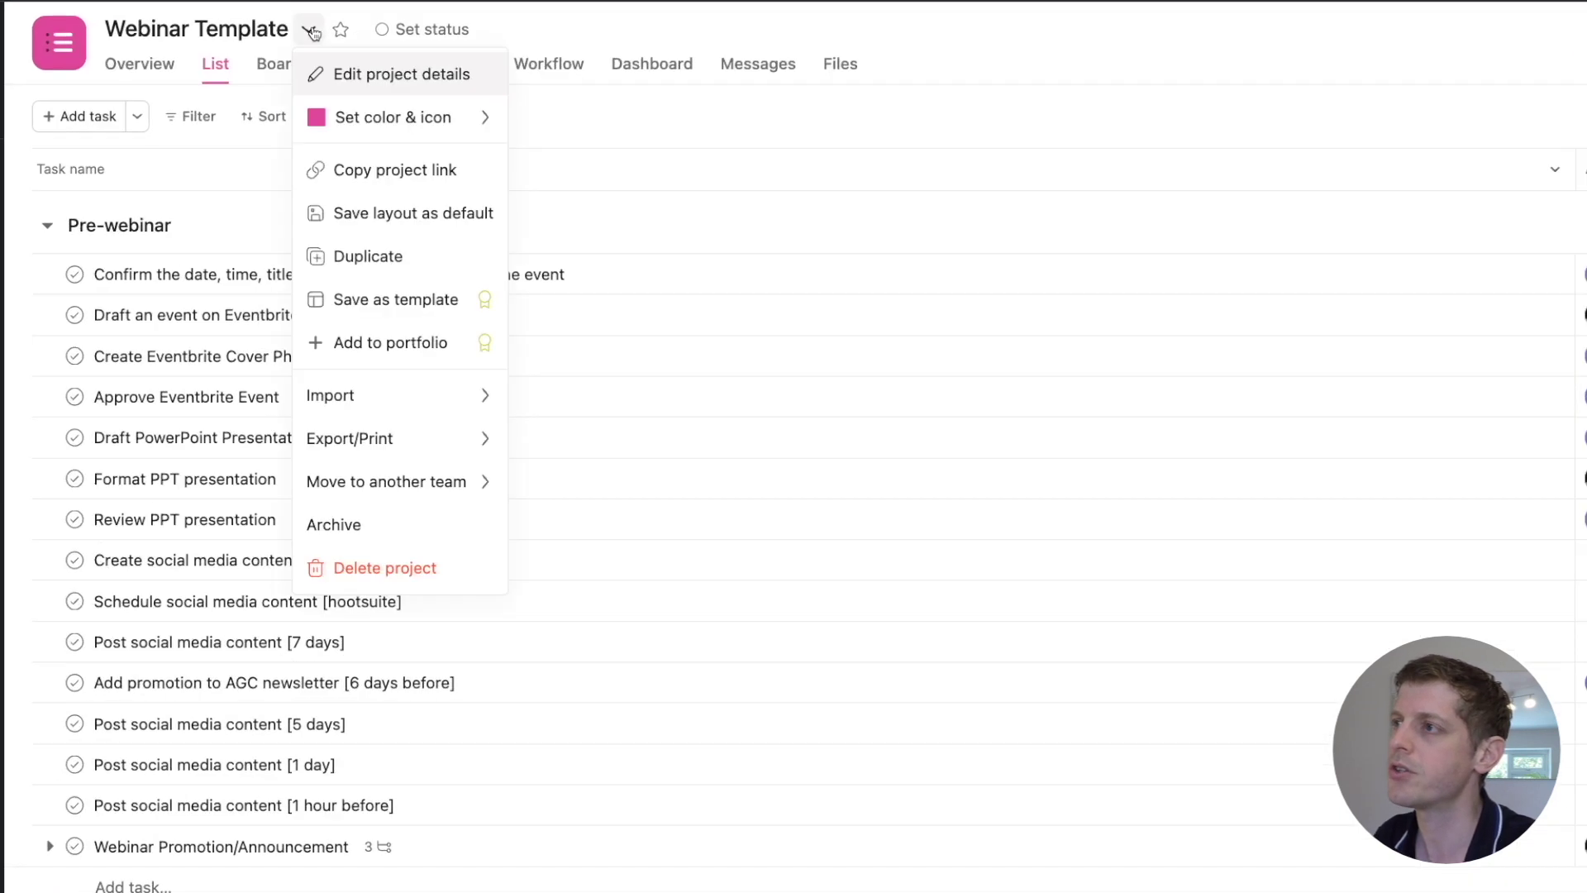
{"action": "left_click", "coordinate": [364, 257]}
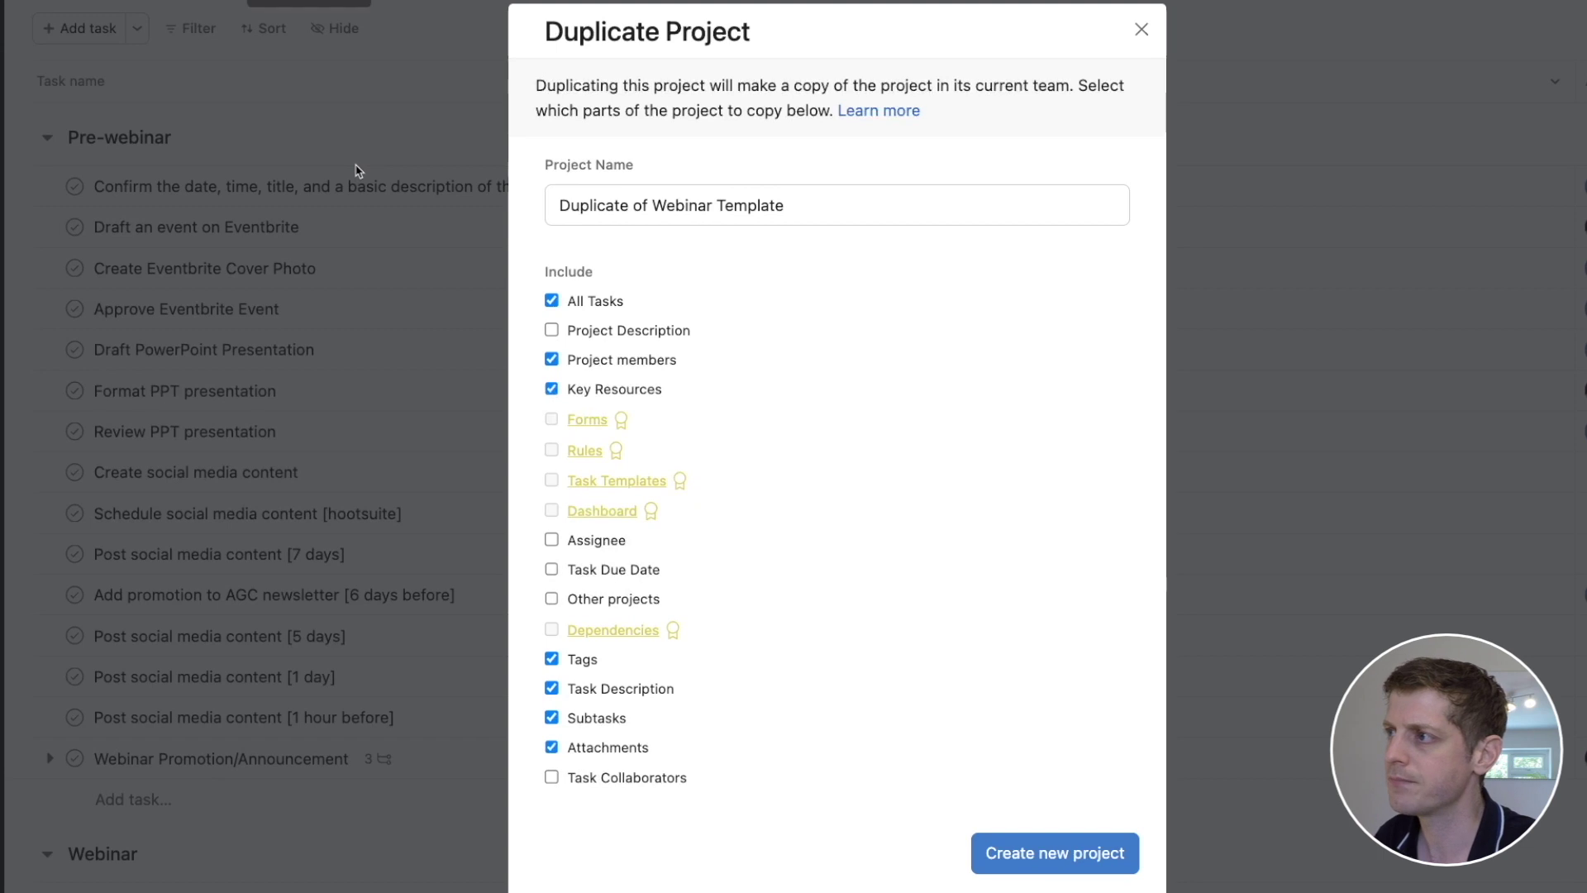
{"action": "left_click", "coordinate": [651, 206]}
{"action": "key", "text": "super+BackSpace"}
{"action": "type", "text": "#002:"}
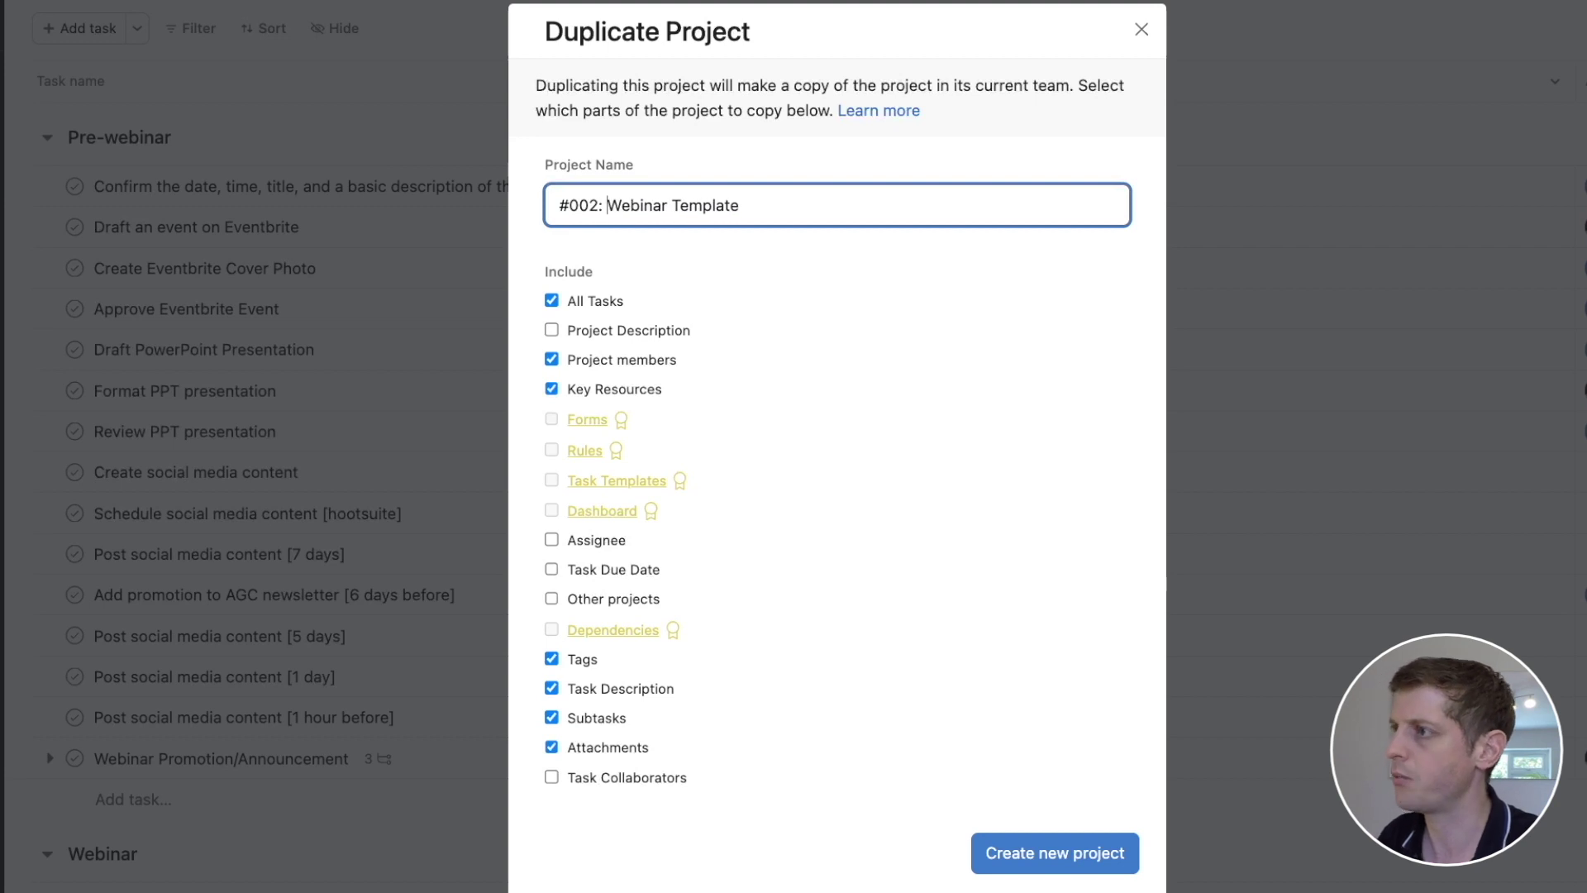
{"action": "key", "text": "alt+BackSpace"}
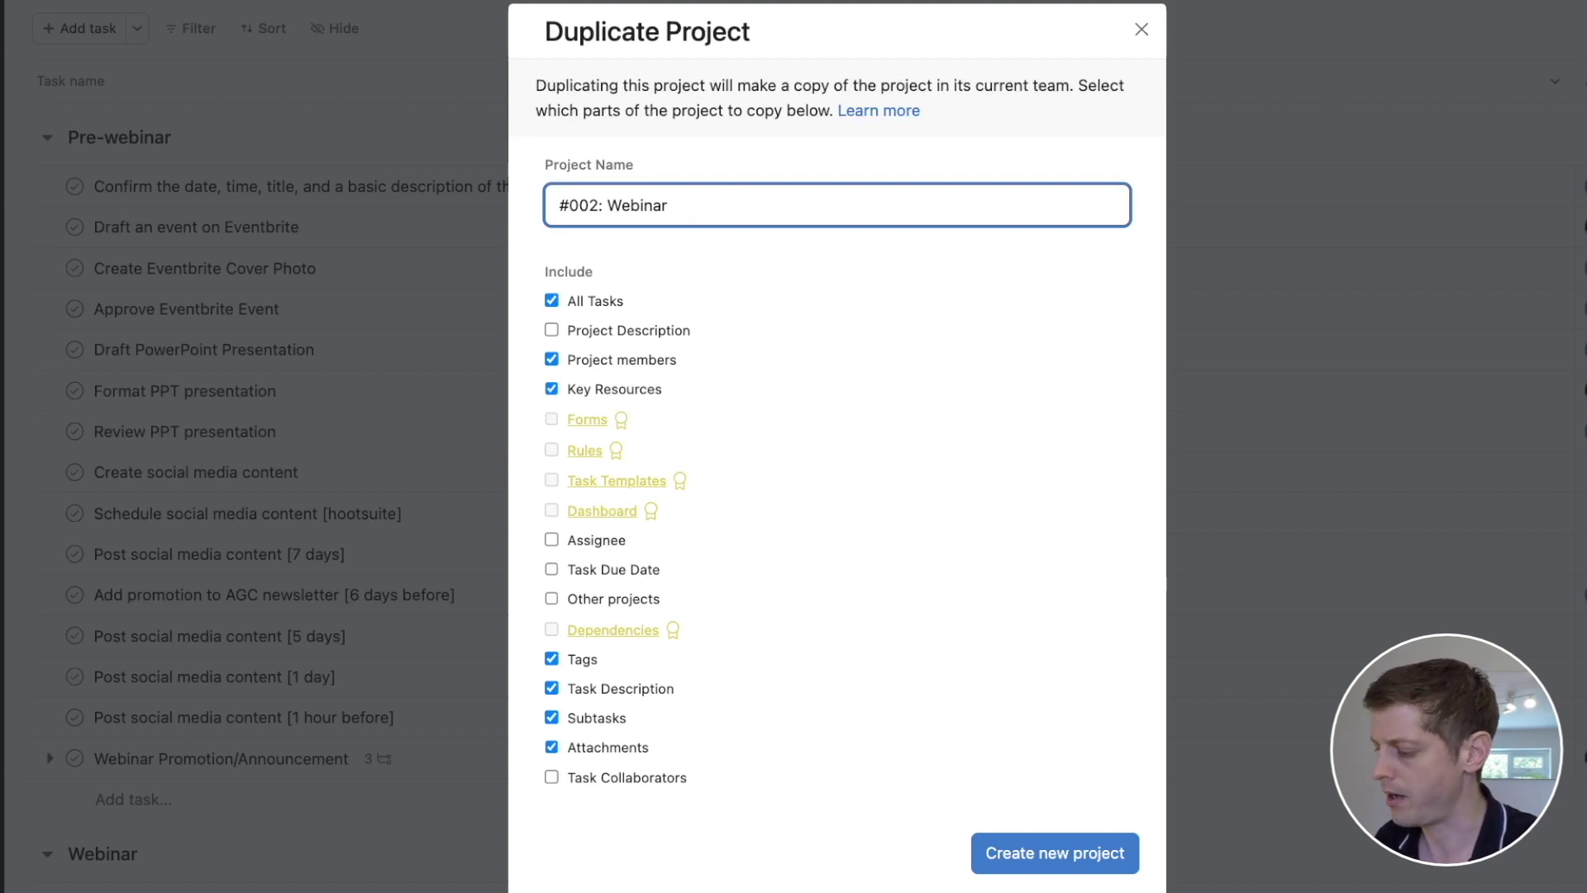
{"action": "type", "text": "(05/06/23"}
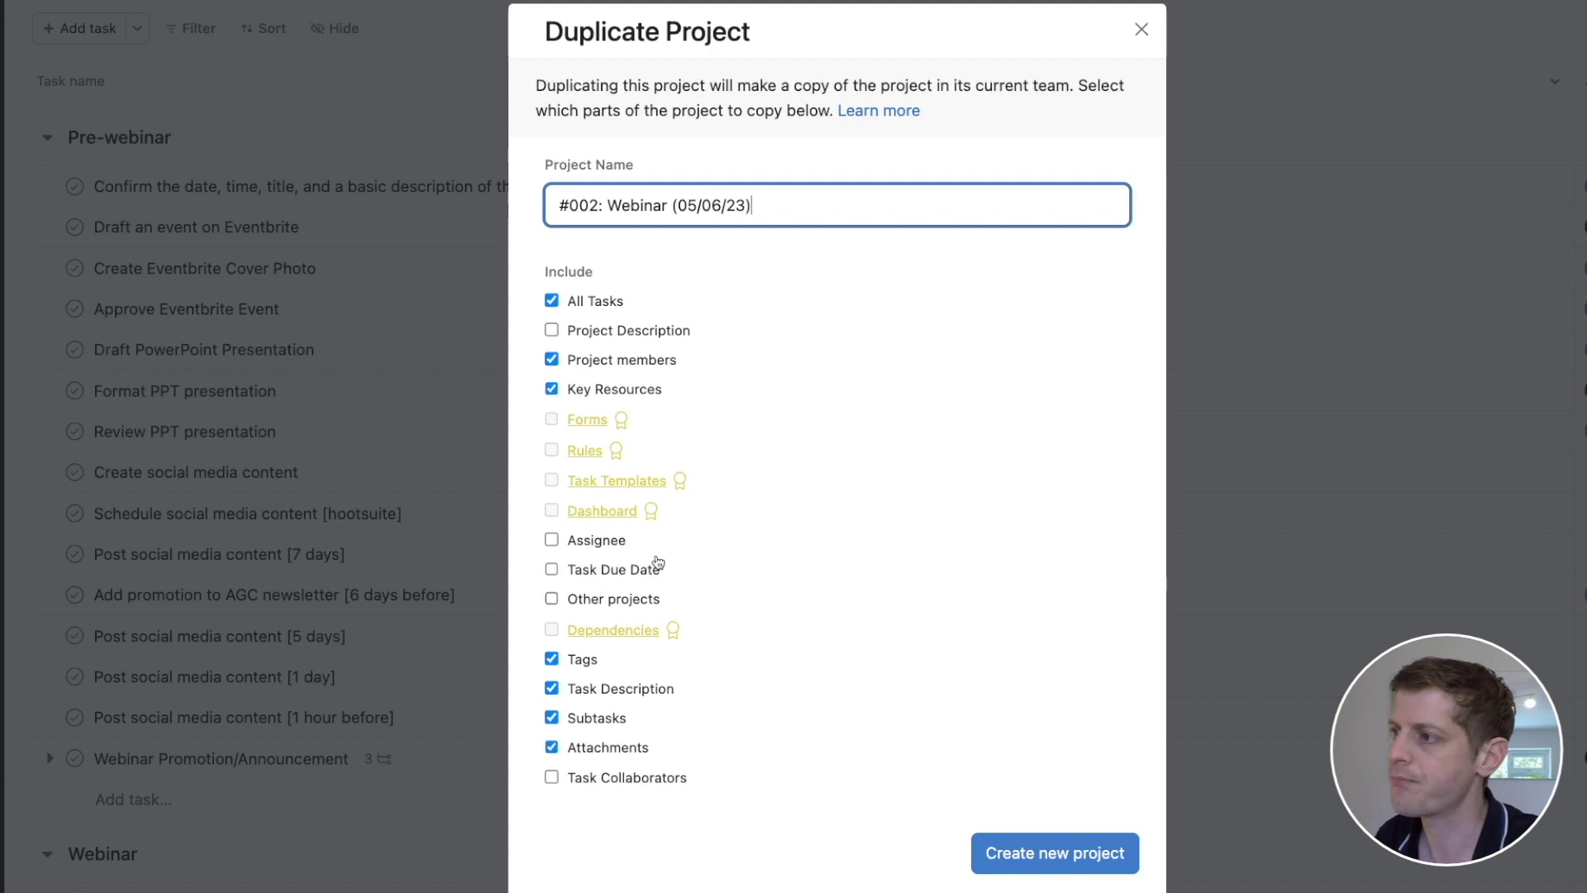
Include the project description and assignees in the duplicate and create the new project
{"action": "left_click", "coordinate": [552, 330]}
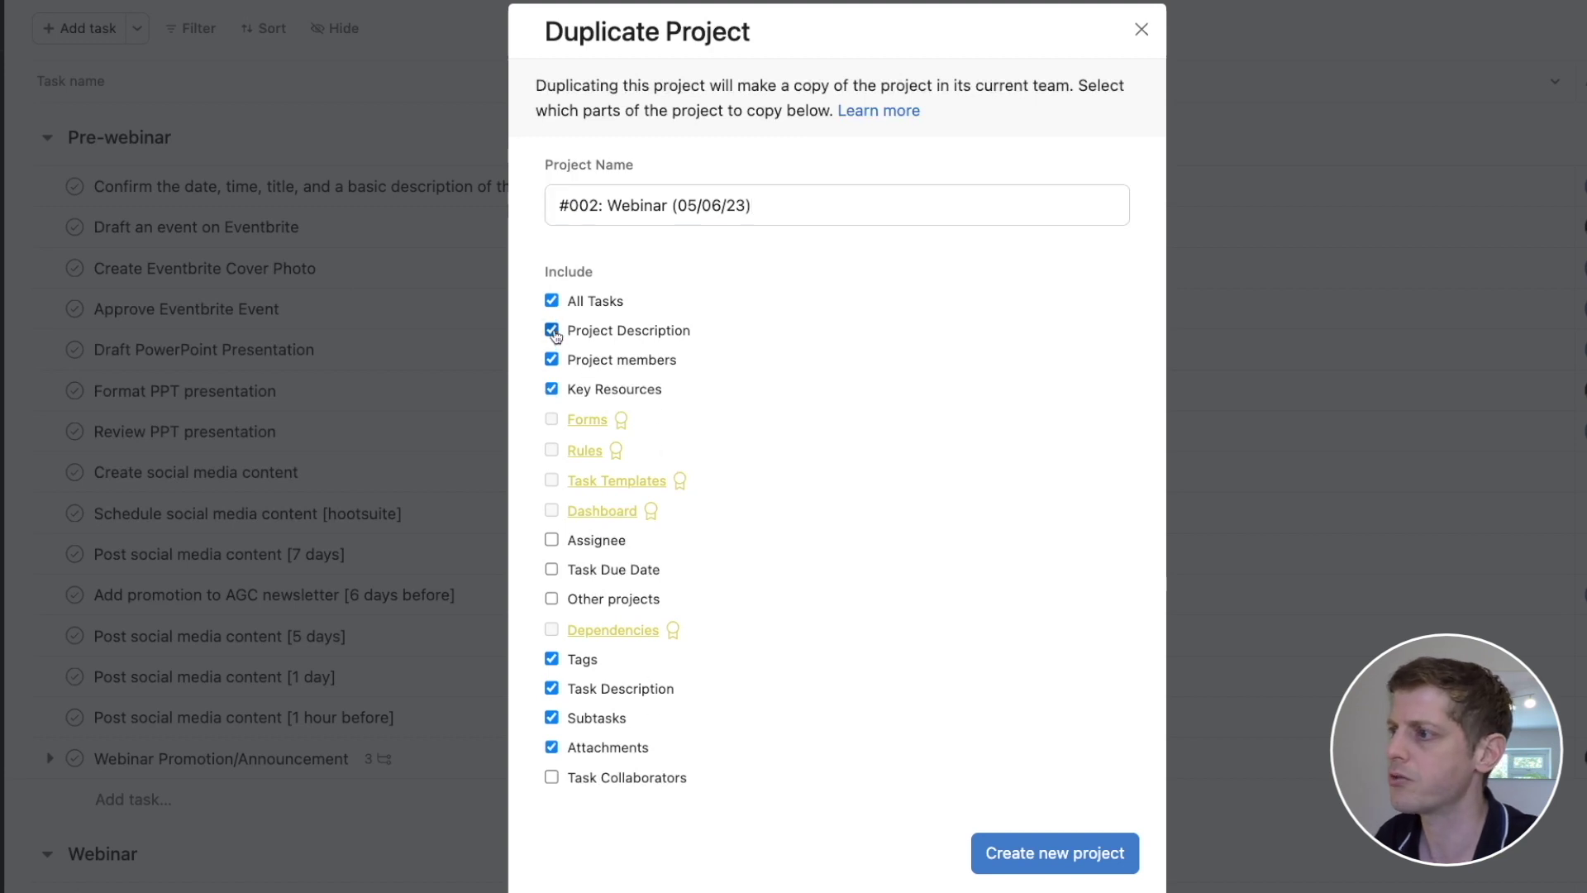
{"action": "left_click", "coordinate": [552, 540]}
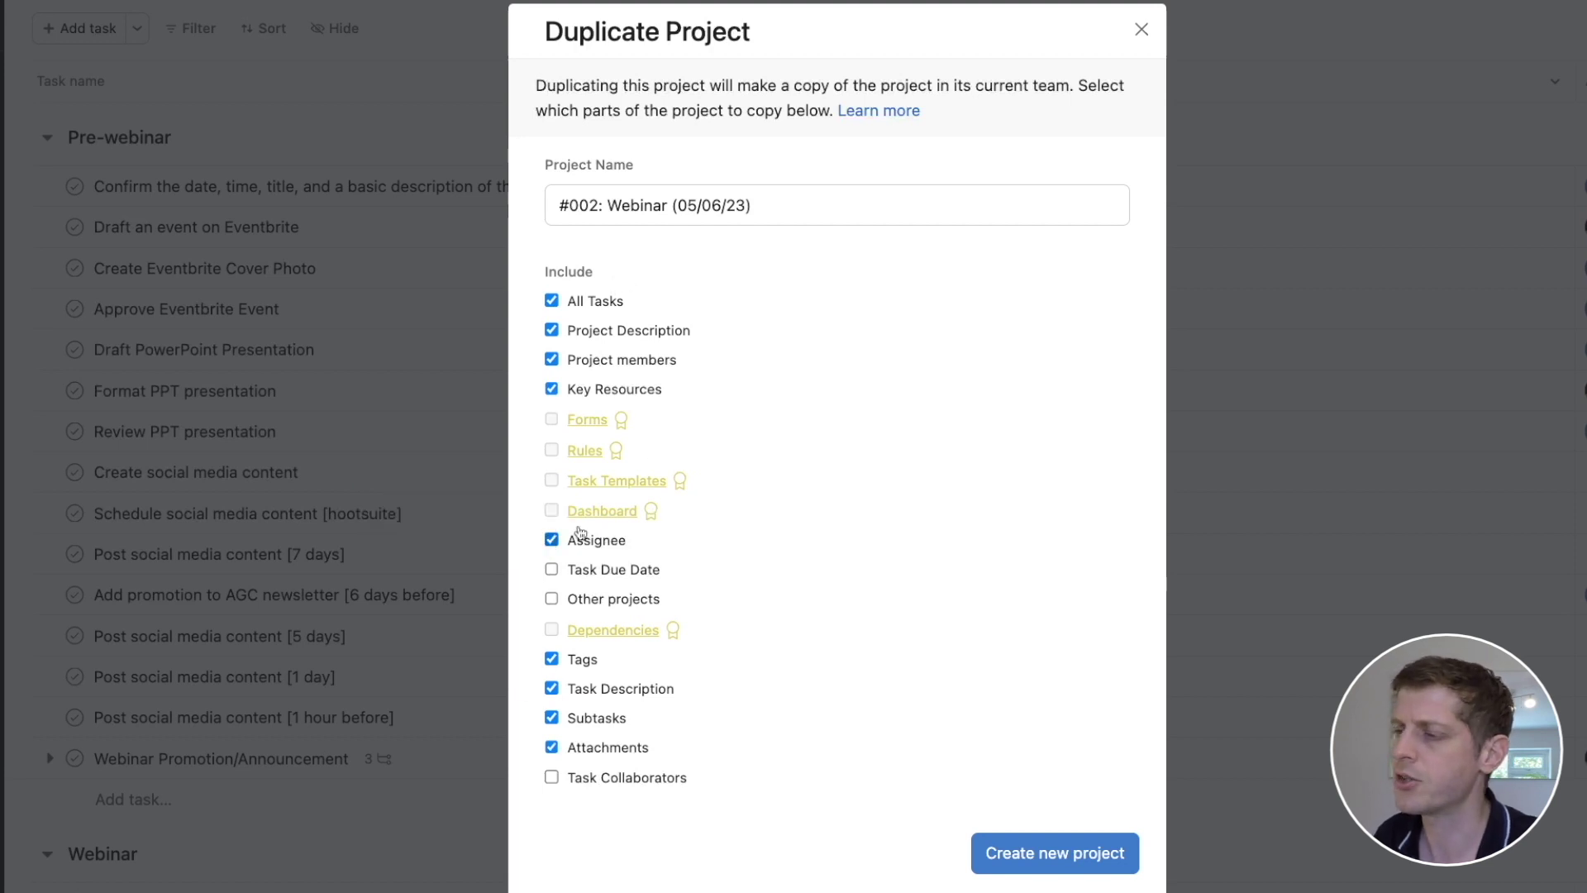
{"action": "left_click", "coordinate": [1033, 856]}
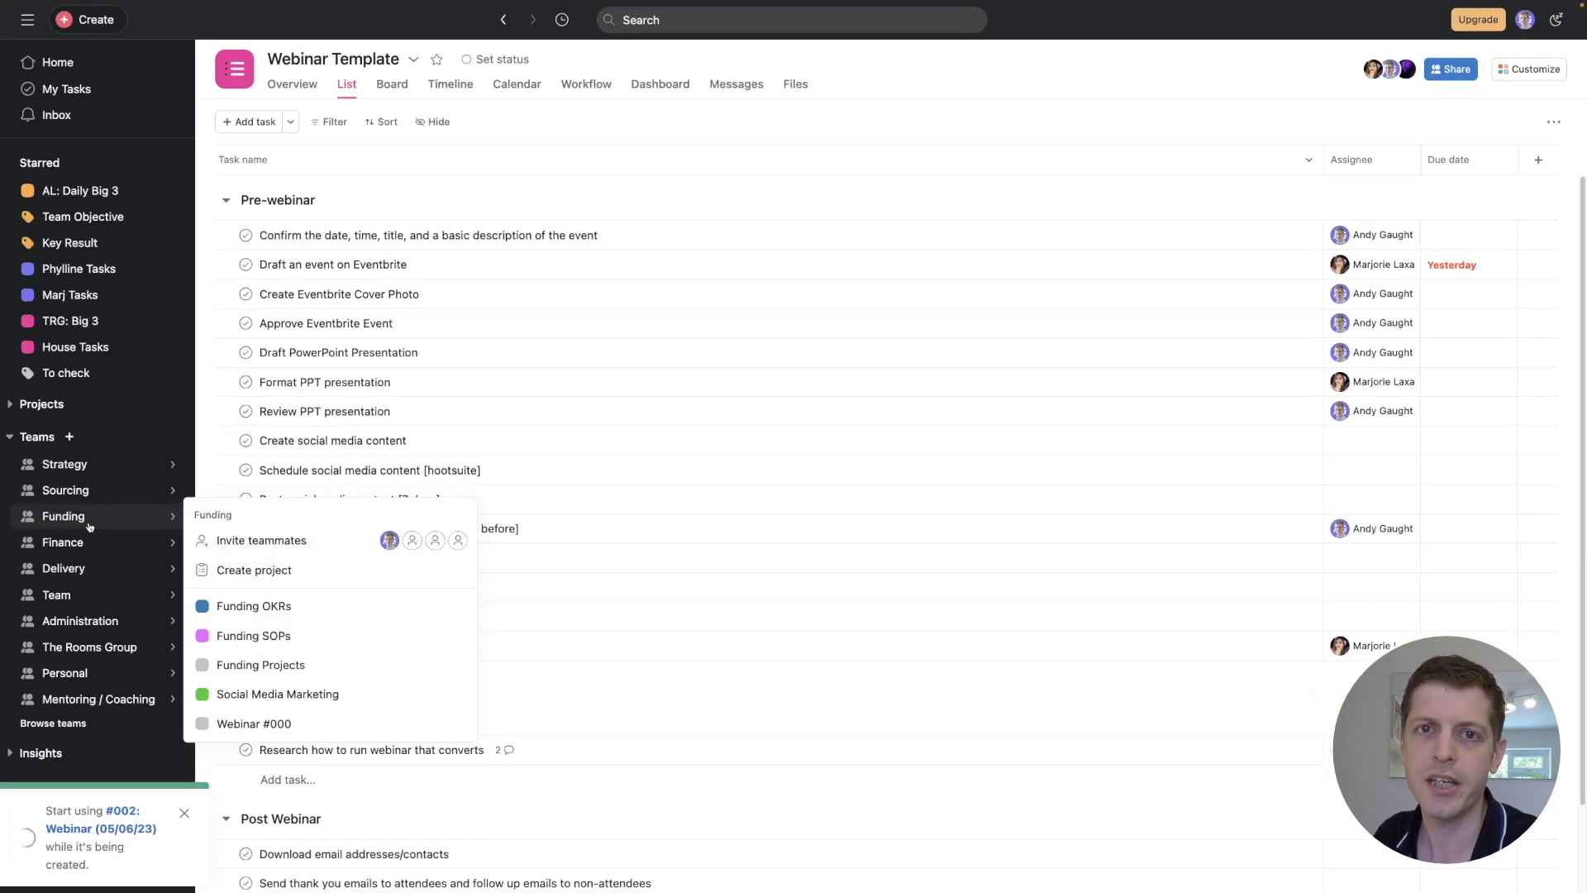
Open the "#002: Webinar (05/06/23)" project from the Administration team and review its copied tasks and assignees
{"action": "left_click", "coordinate": [91, 622]}
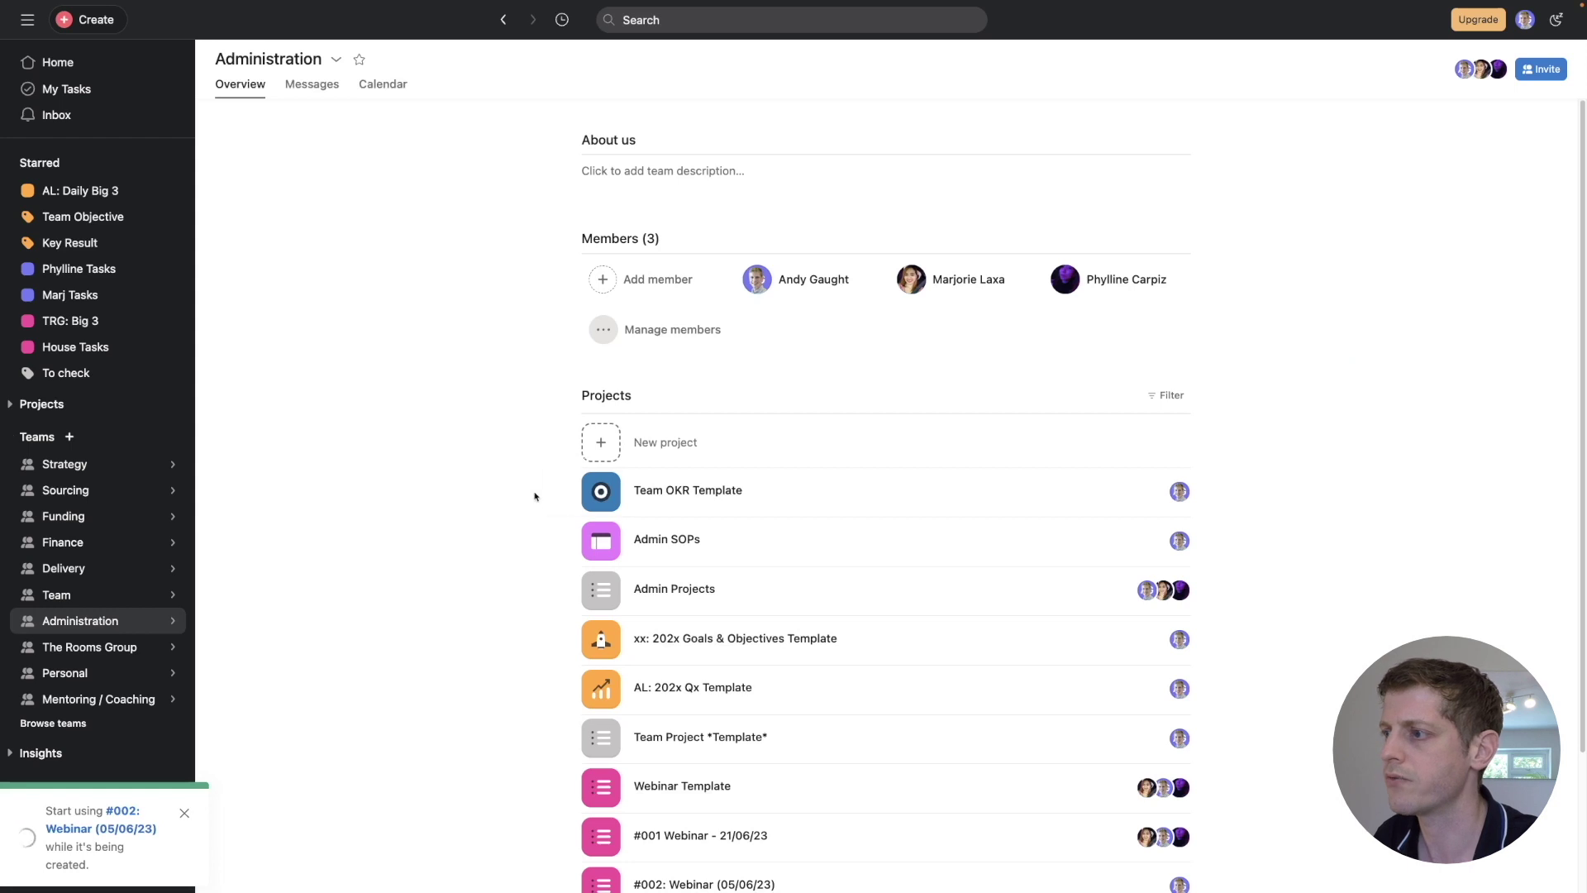
{"action": "scroll", "coordinate": [354, 637], "scroll_direction": "down", "scroll_amount": 2}
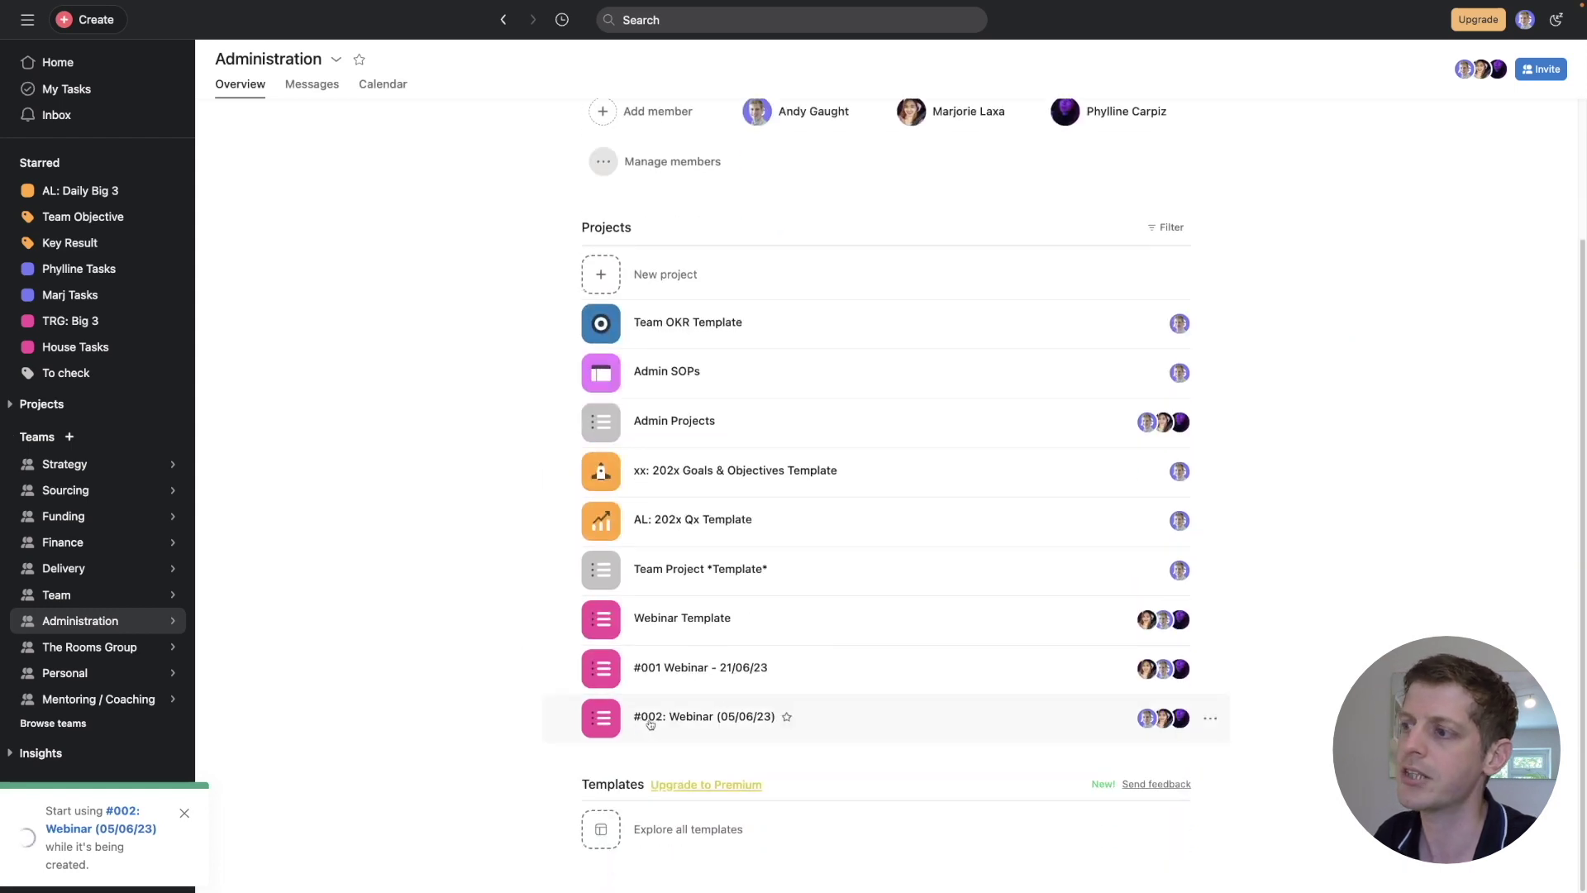
{"action": "left_click", "coordinate": [828, 724]}
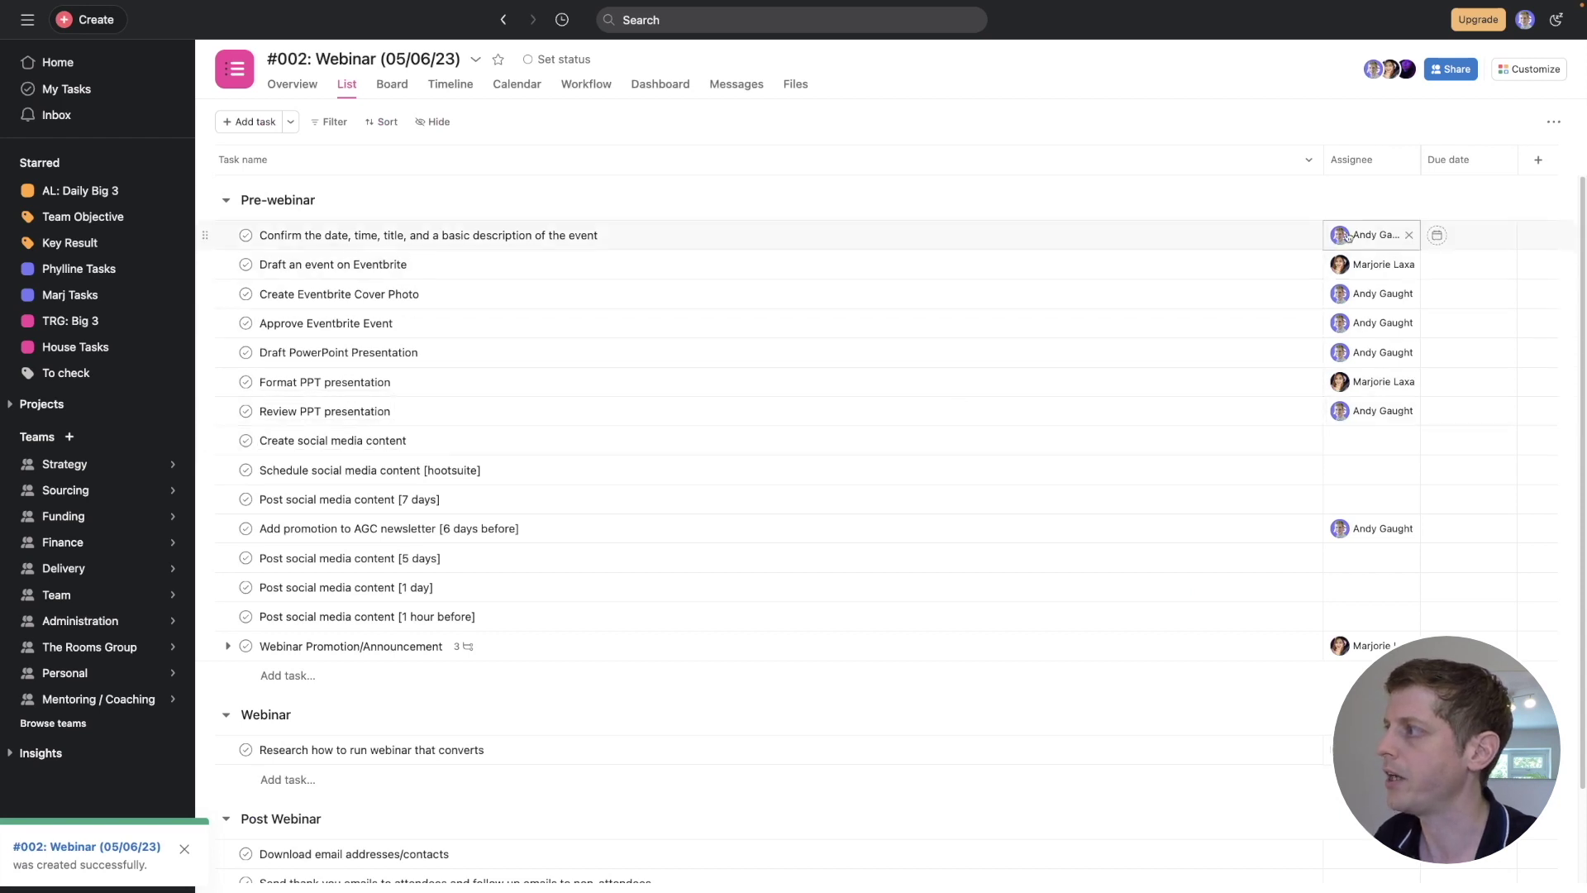
{"action": "scroll", "coordinate": [772, 464], "scroll_direction": "down", "scroll_amount": 2}
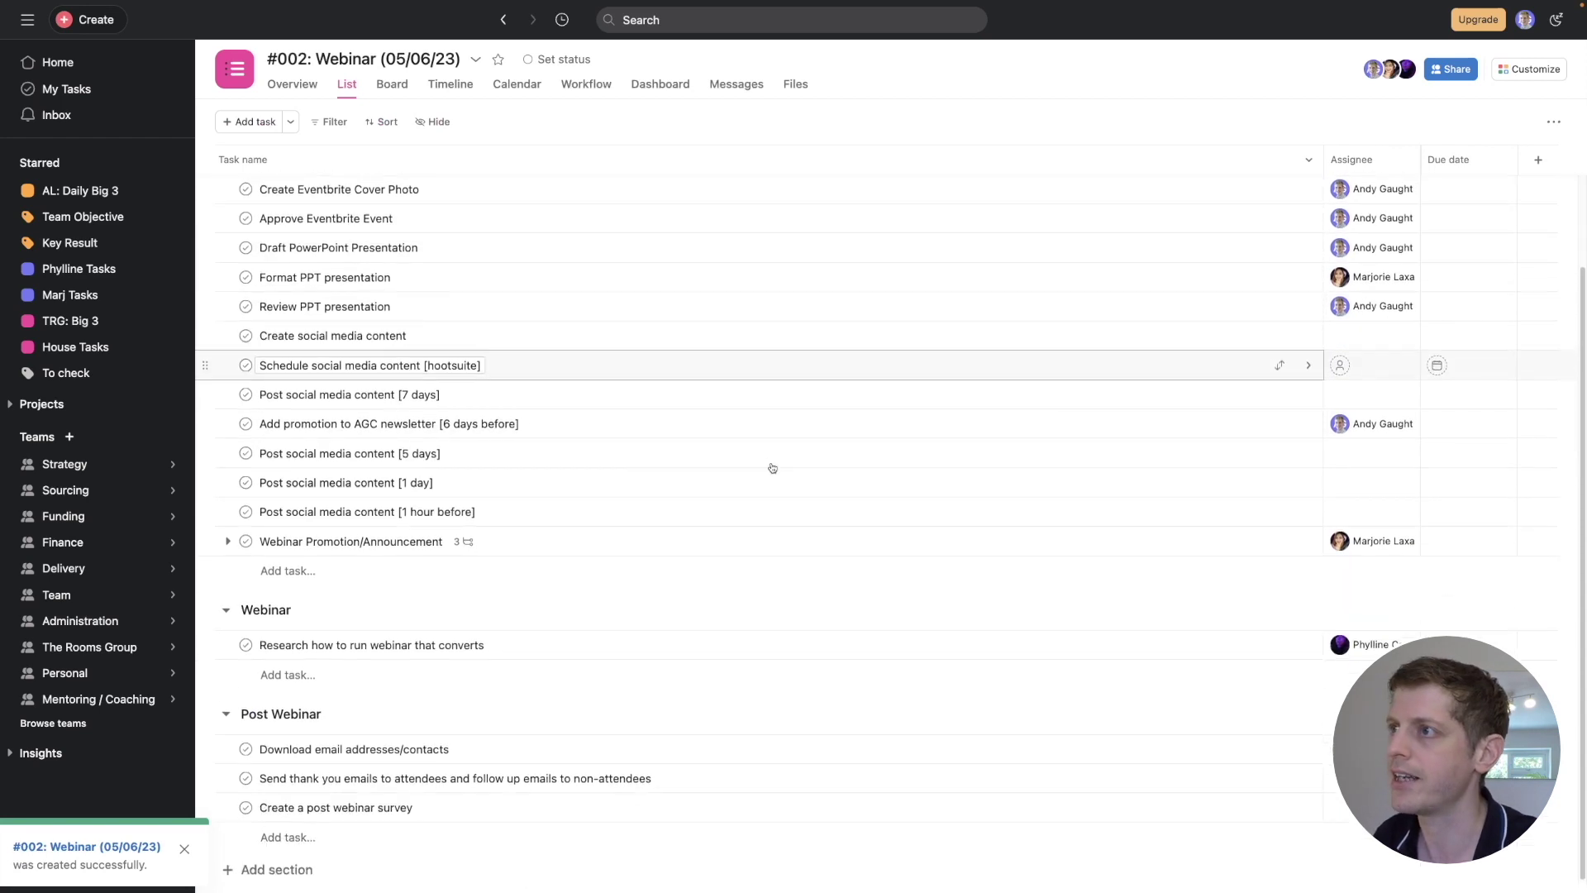
{"action": "scroll", "coordinate": [772, 469], "scroll_direction": "up", "scroll_amount": 2}
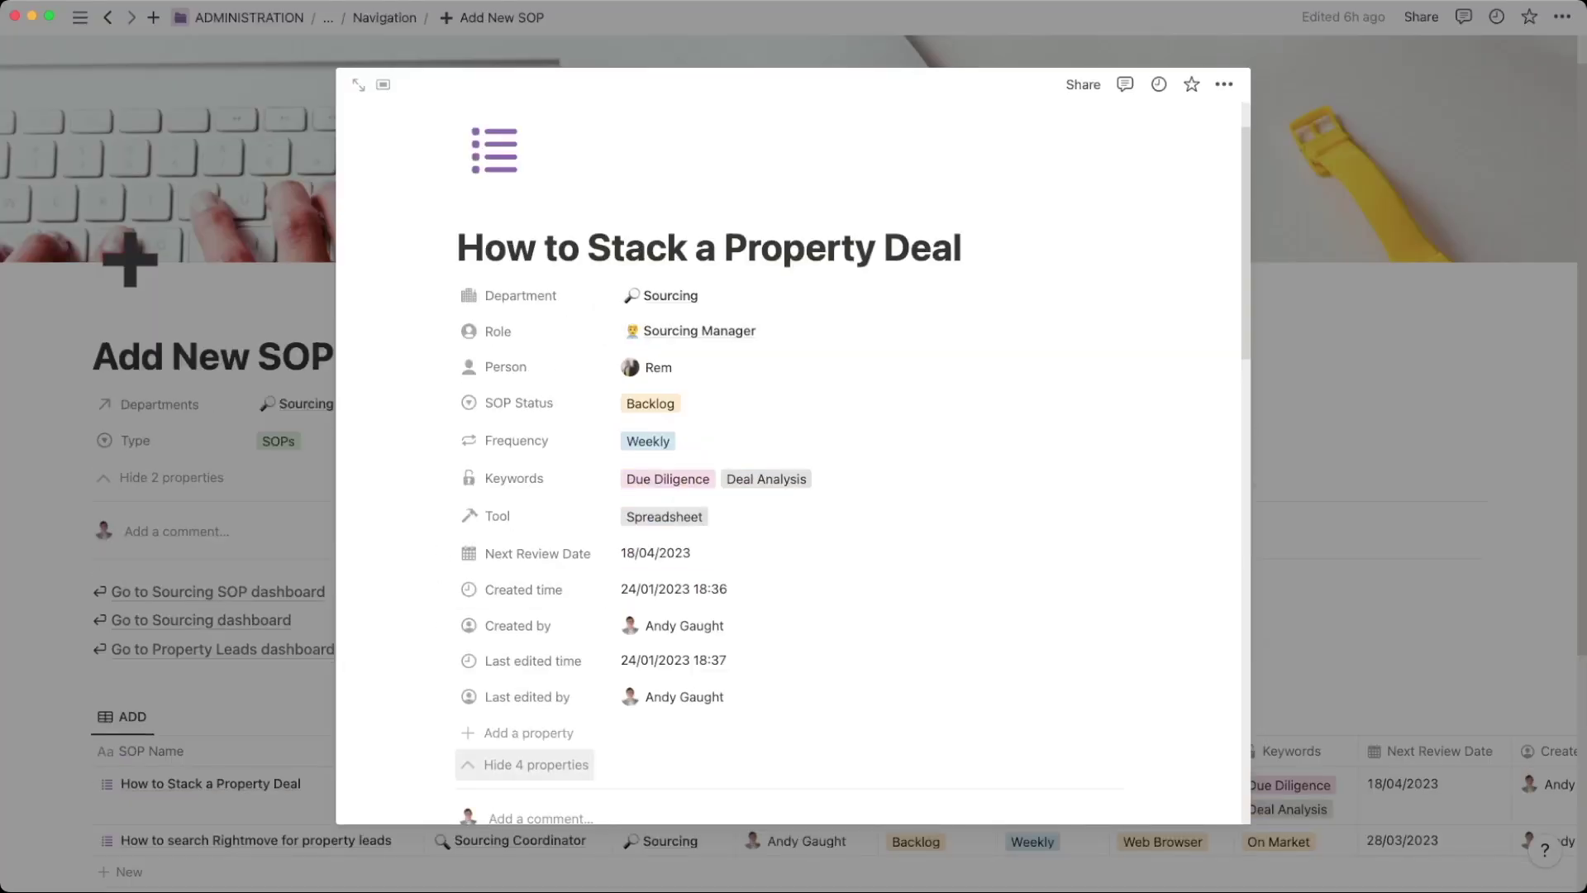
Switch to Notion and fill in the START row, beginning "Blank spreadsheet", and the STOP row of the "How to Stack a Property Deal" procedure
{"action": "scroll", "coordinate": [794, 446], "scroll_direction": "down", "scroll_amount": 5}
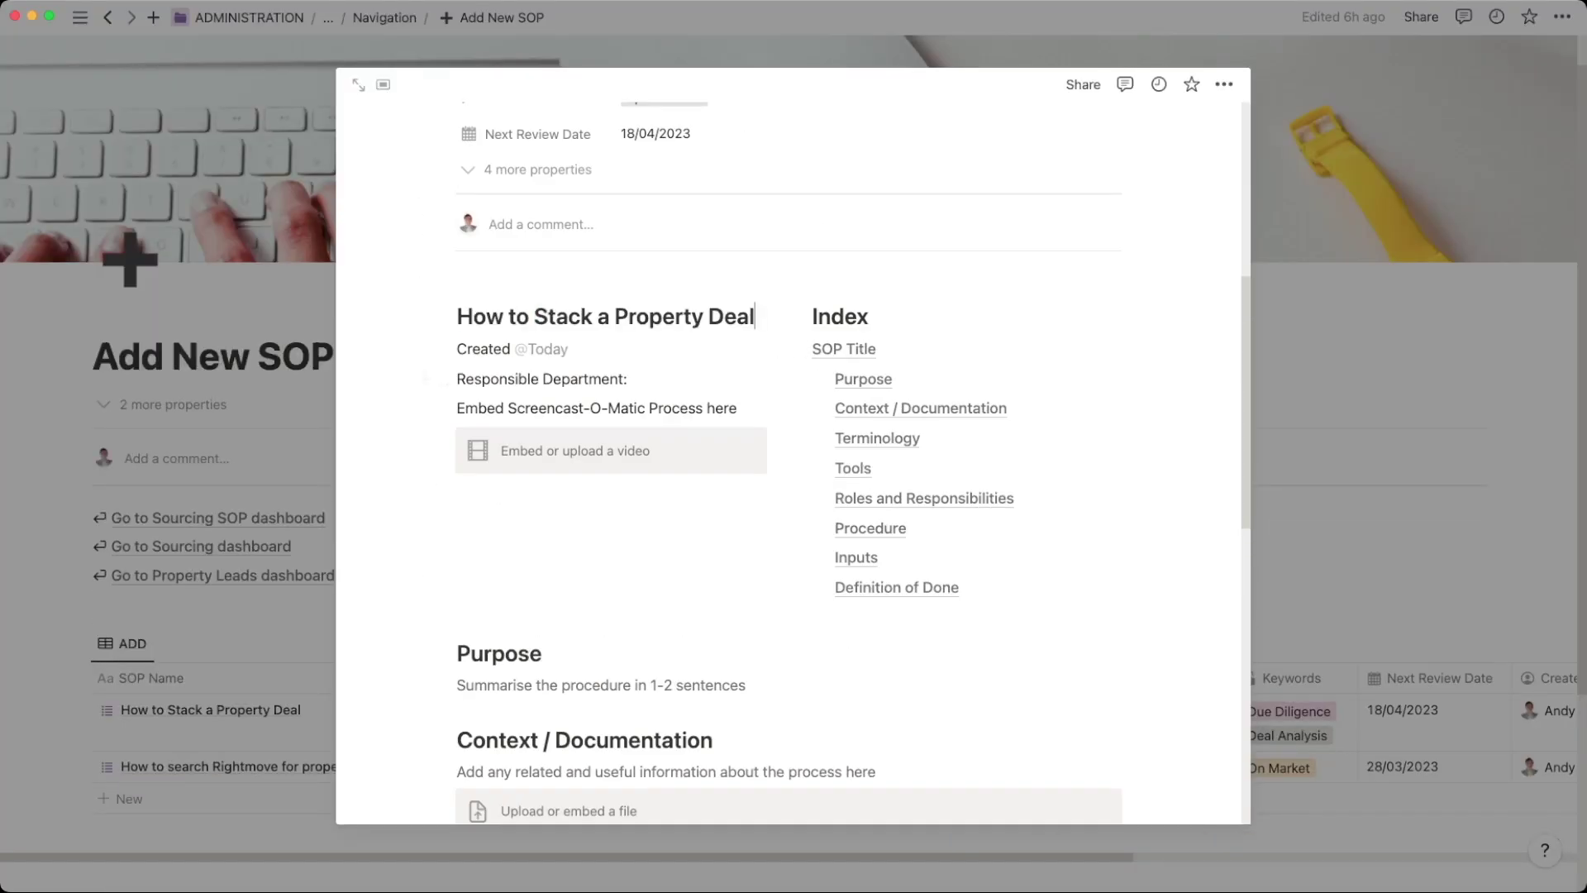
{"action": "scroll", "coordinate": [793, 446], "scroll_direction": "down", "scroll_amount": 4}
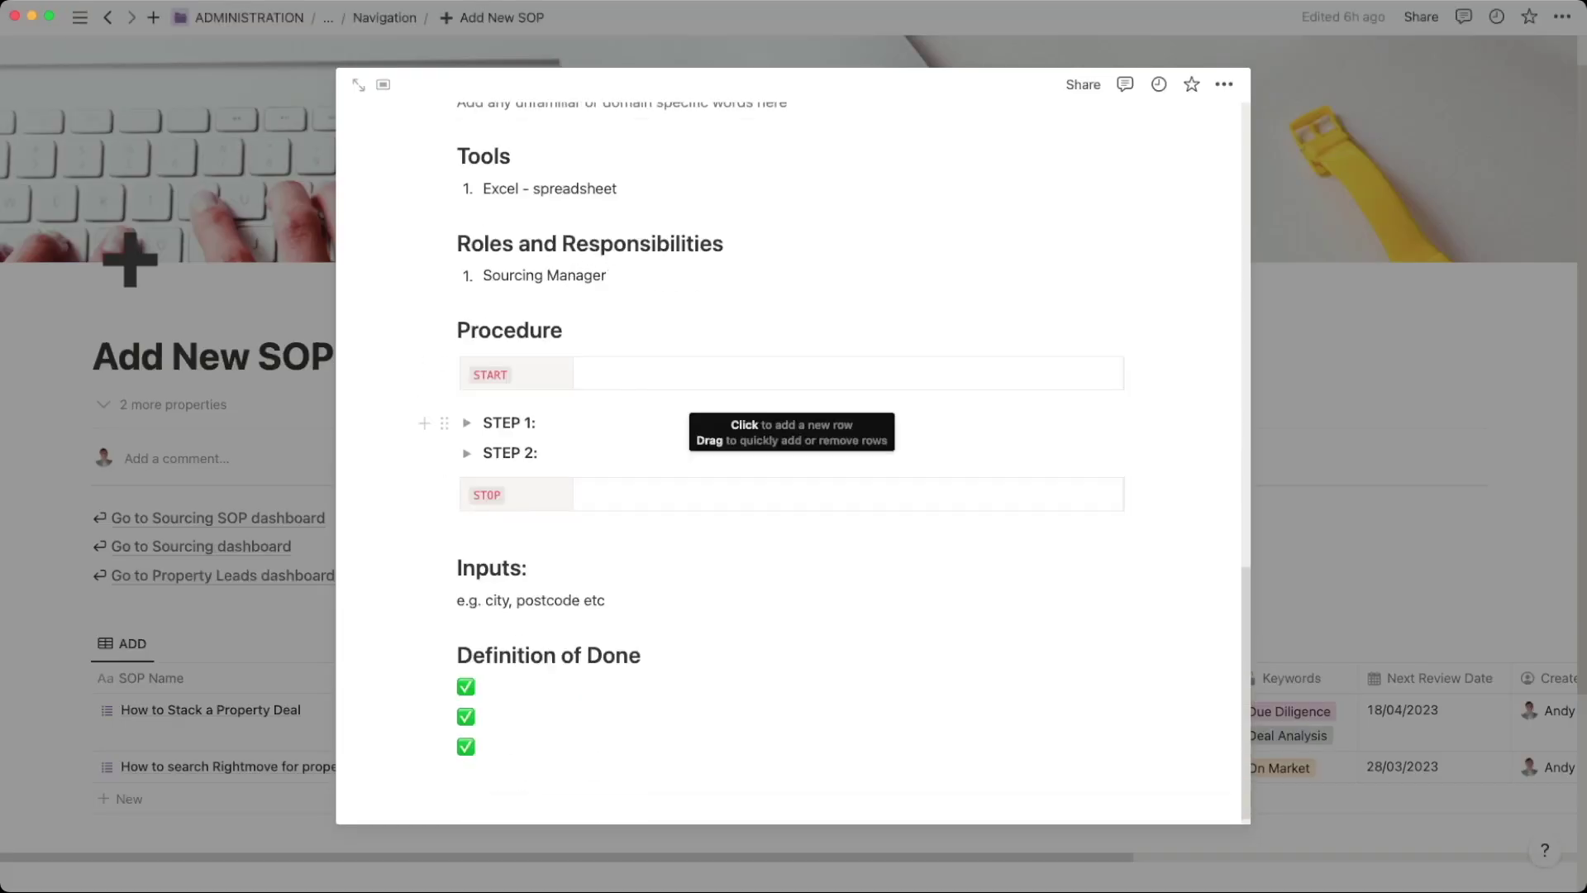
{"action": "left_click", "coordinate": [848, 373]}
{"action": "type", "text": "Blank spreadsheet wi"}
{"action": "type", "text": "al analyser"}
{"action": "left_click", "coordinate": [848, 493]}
{"action": "type", "text": "Cal"}
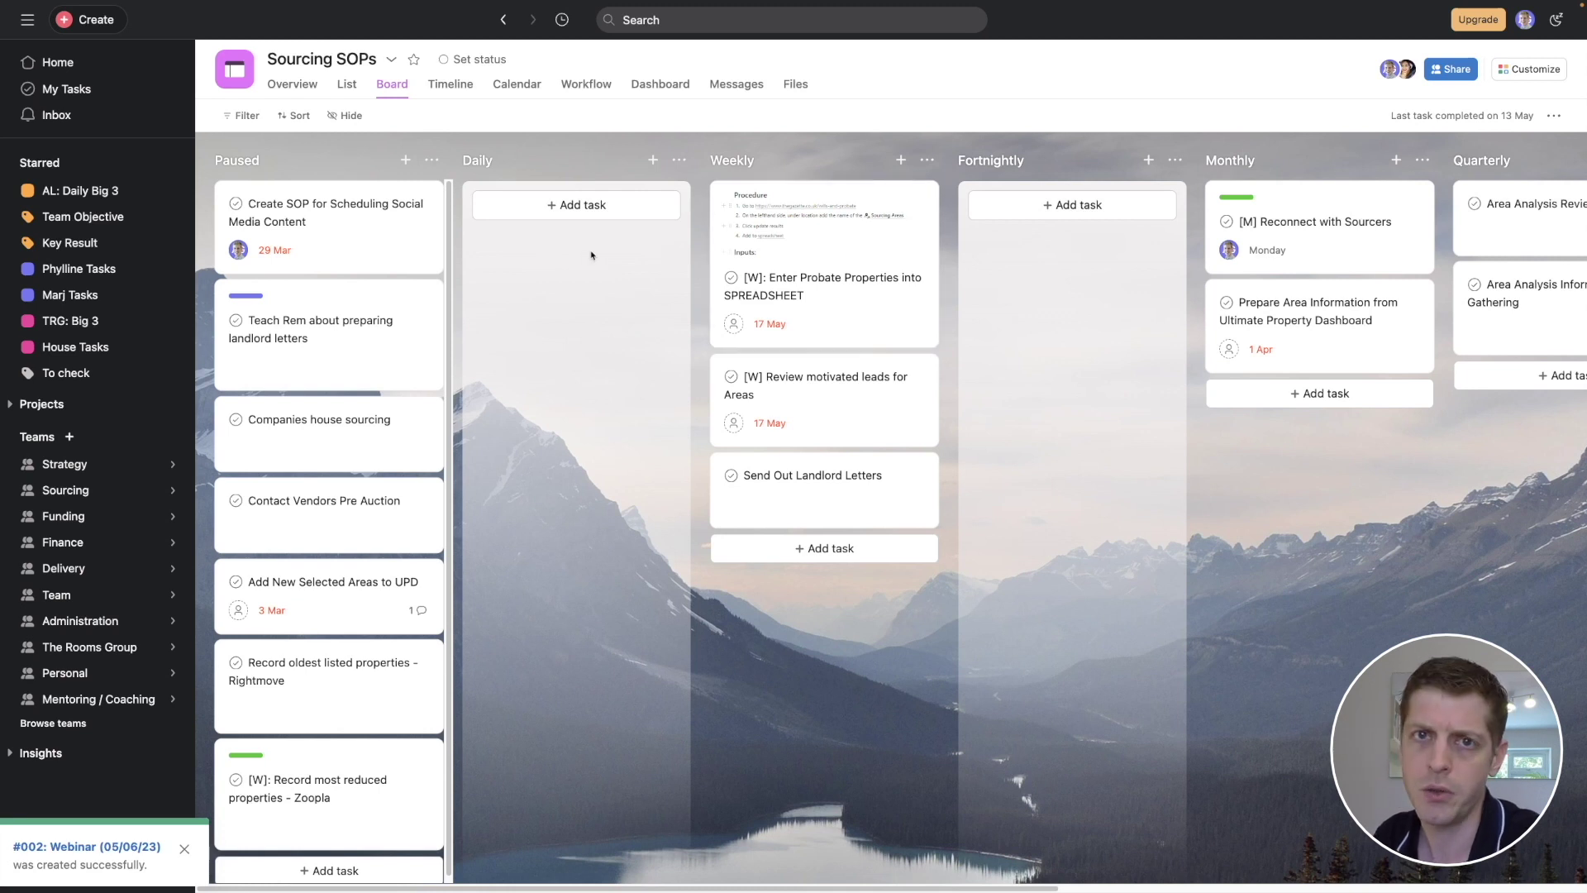
On the Sourcing SOPs board in Asana, set the due date of the weekly task "Send Out Landlord Letters" to 2 June 2023
{"action": "scroll", "coordinate": [489, 166], "scroll_direction": "right", "scroll_amount": 5}
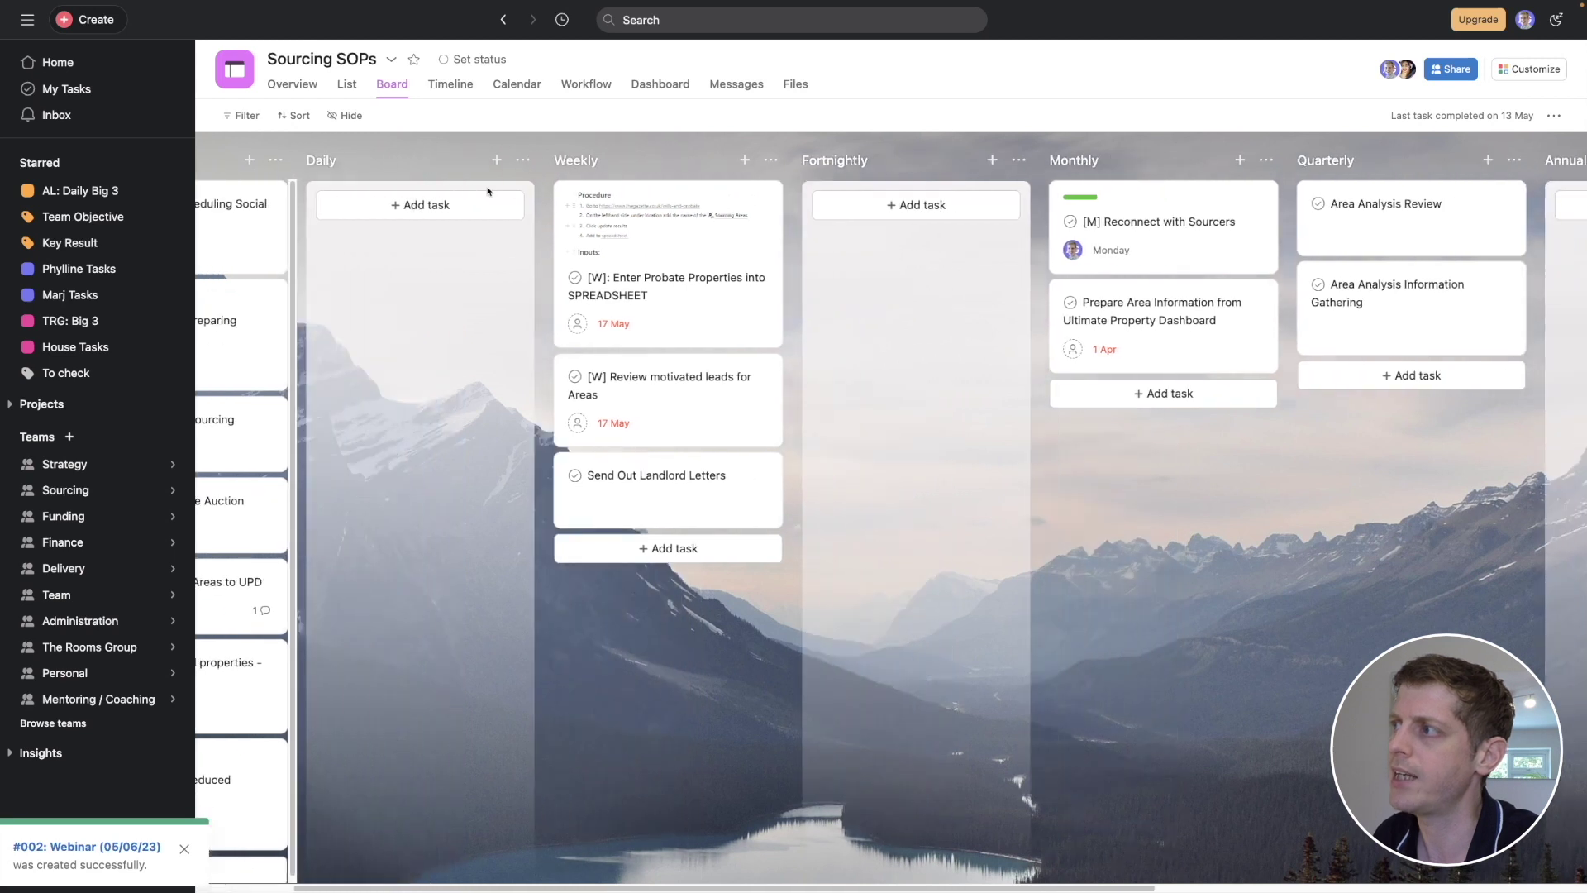
{"action": "scroll", "coordinate": [487, 192], "scroll_direction": "left", "scroll_amount": 5}
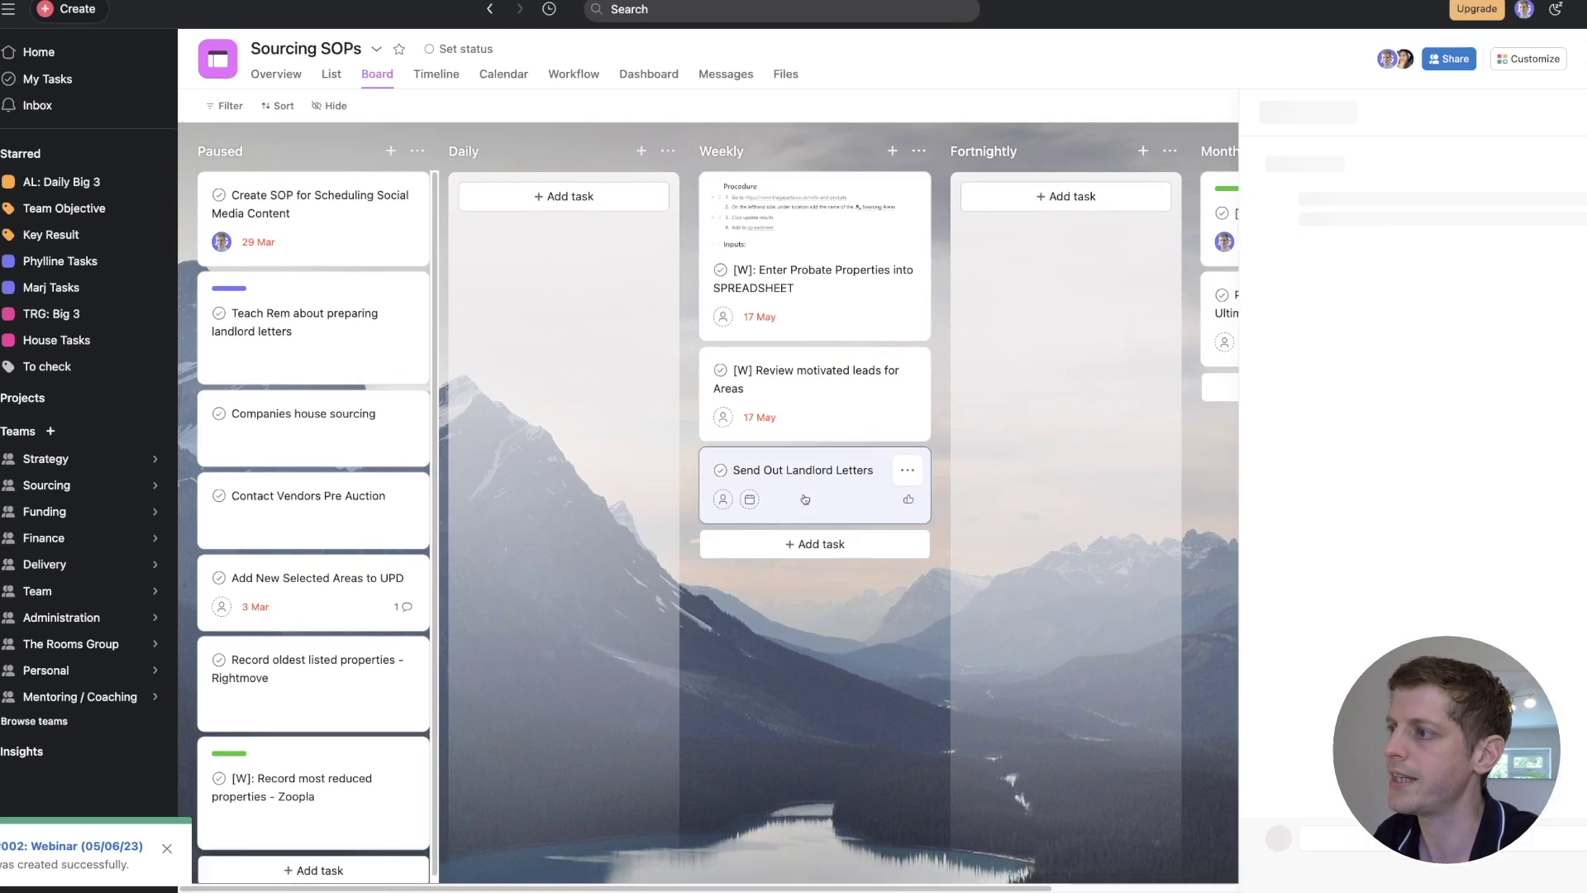
{"action": "left_click", "coordinate": [808, 506]}
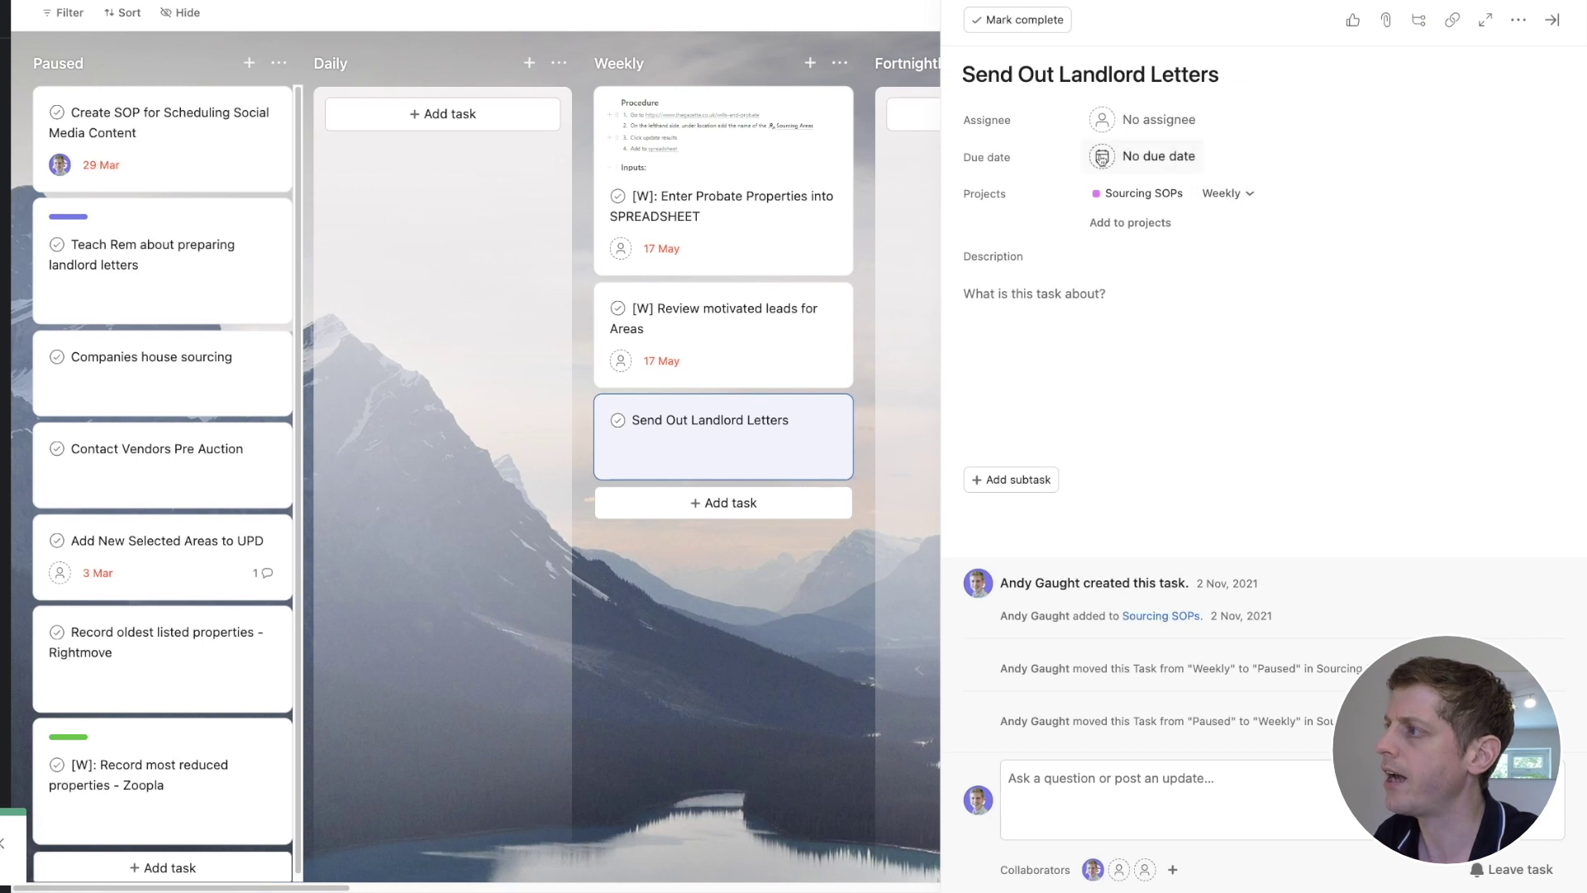
{"action": "left_click", "coordinate": [1102, 158]}
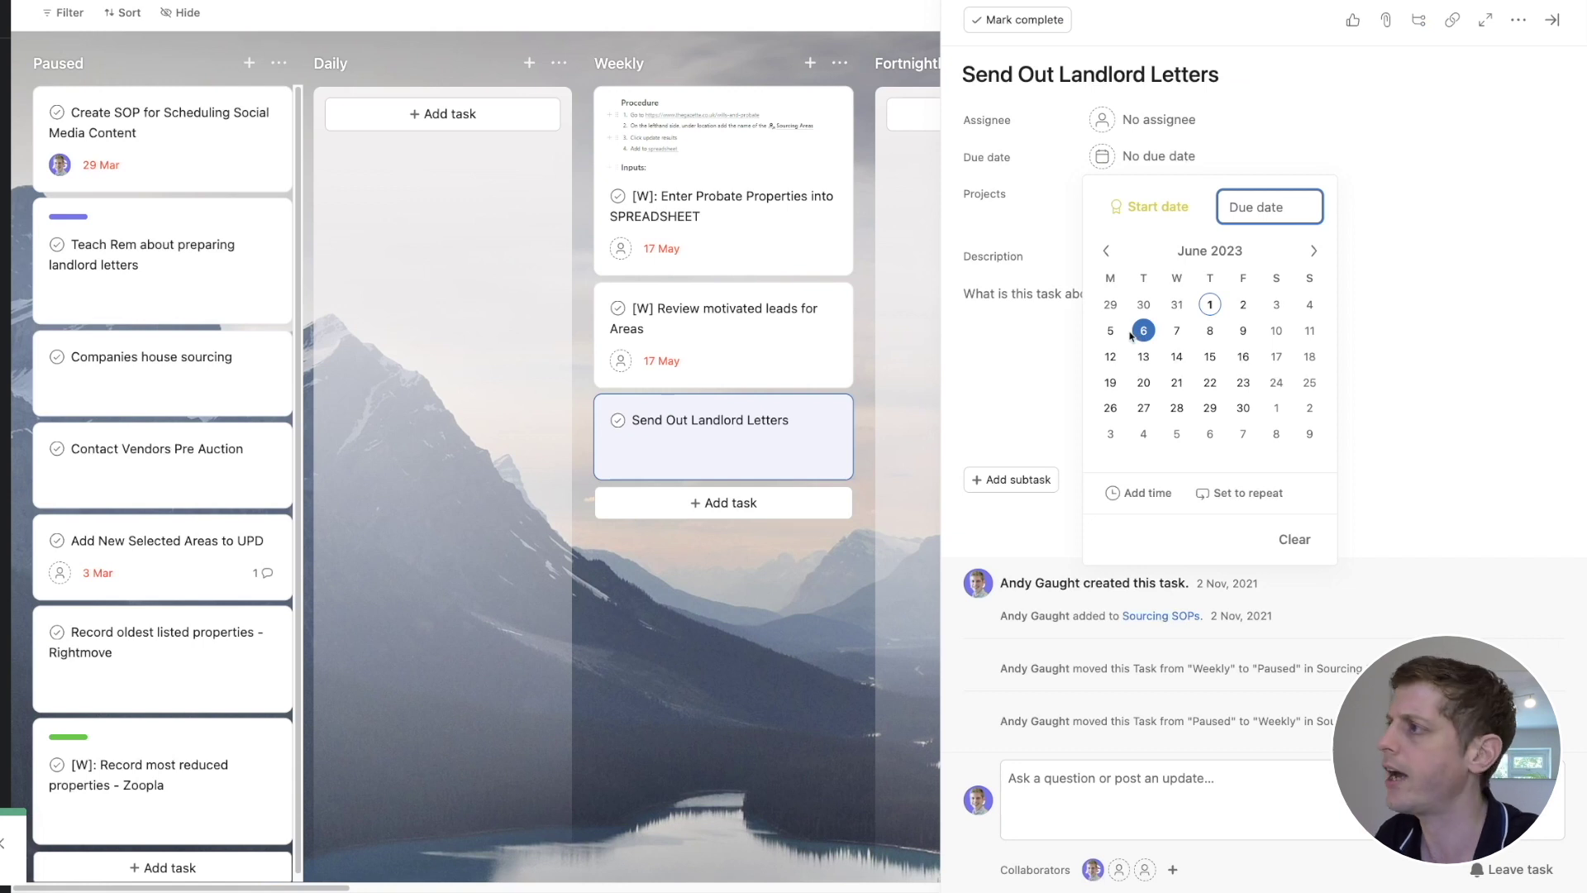
{"action": "left_click", "coordinate": [1244, 306]}
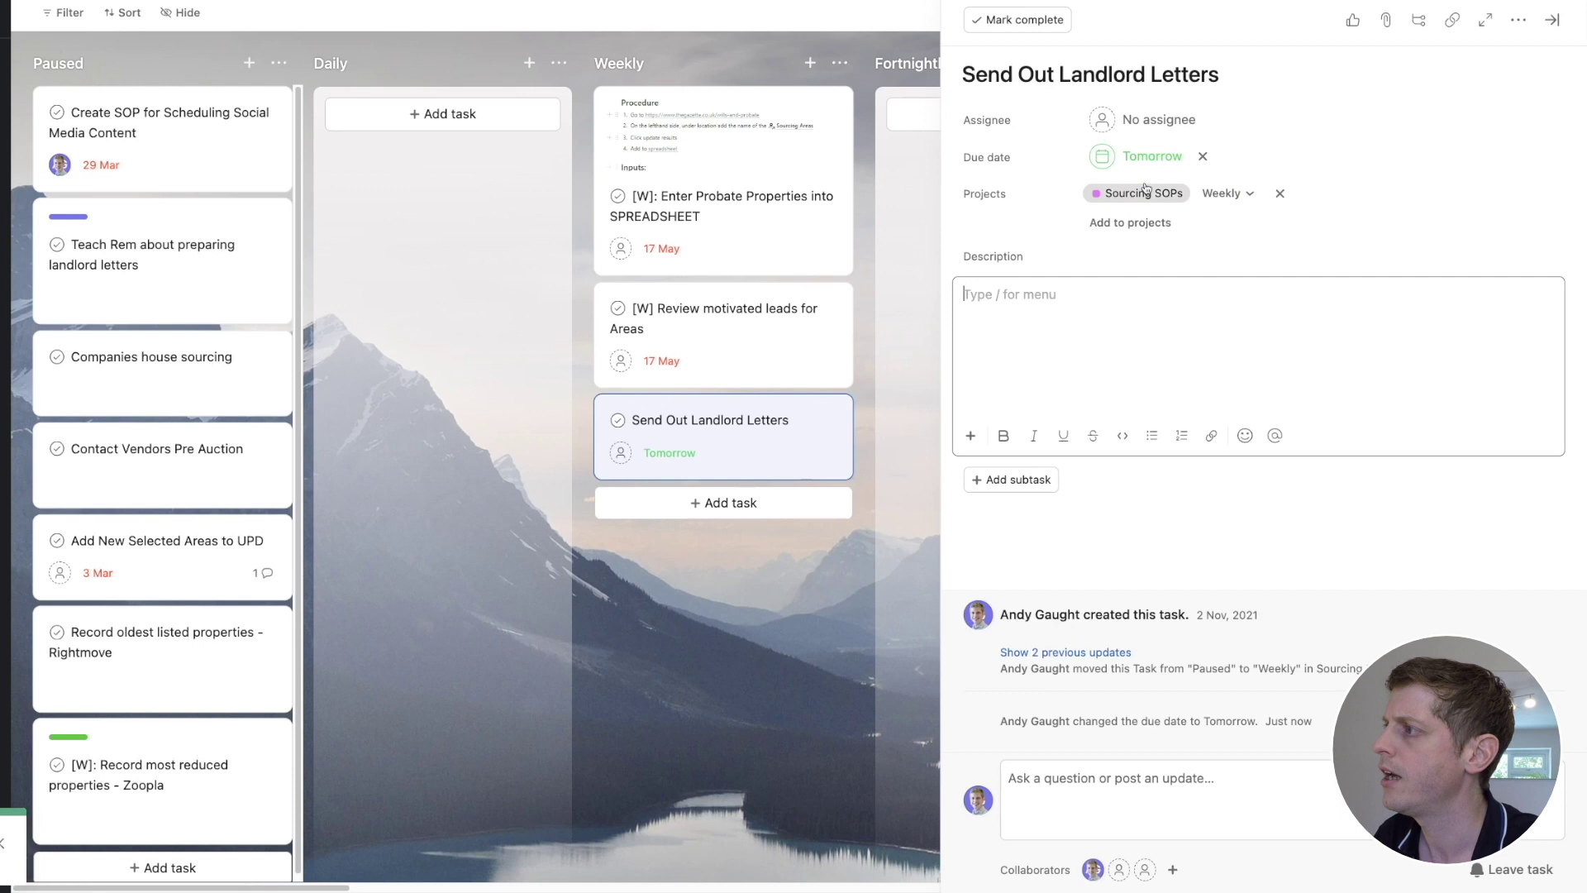
Set "Send Out Landlord Letters" to repeat weekly on Fridays and close the task details
{"action": "left_click", "coordinate": [1158, 162]}
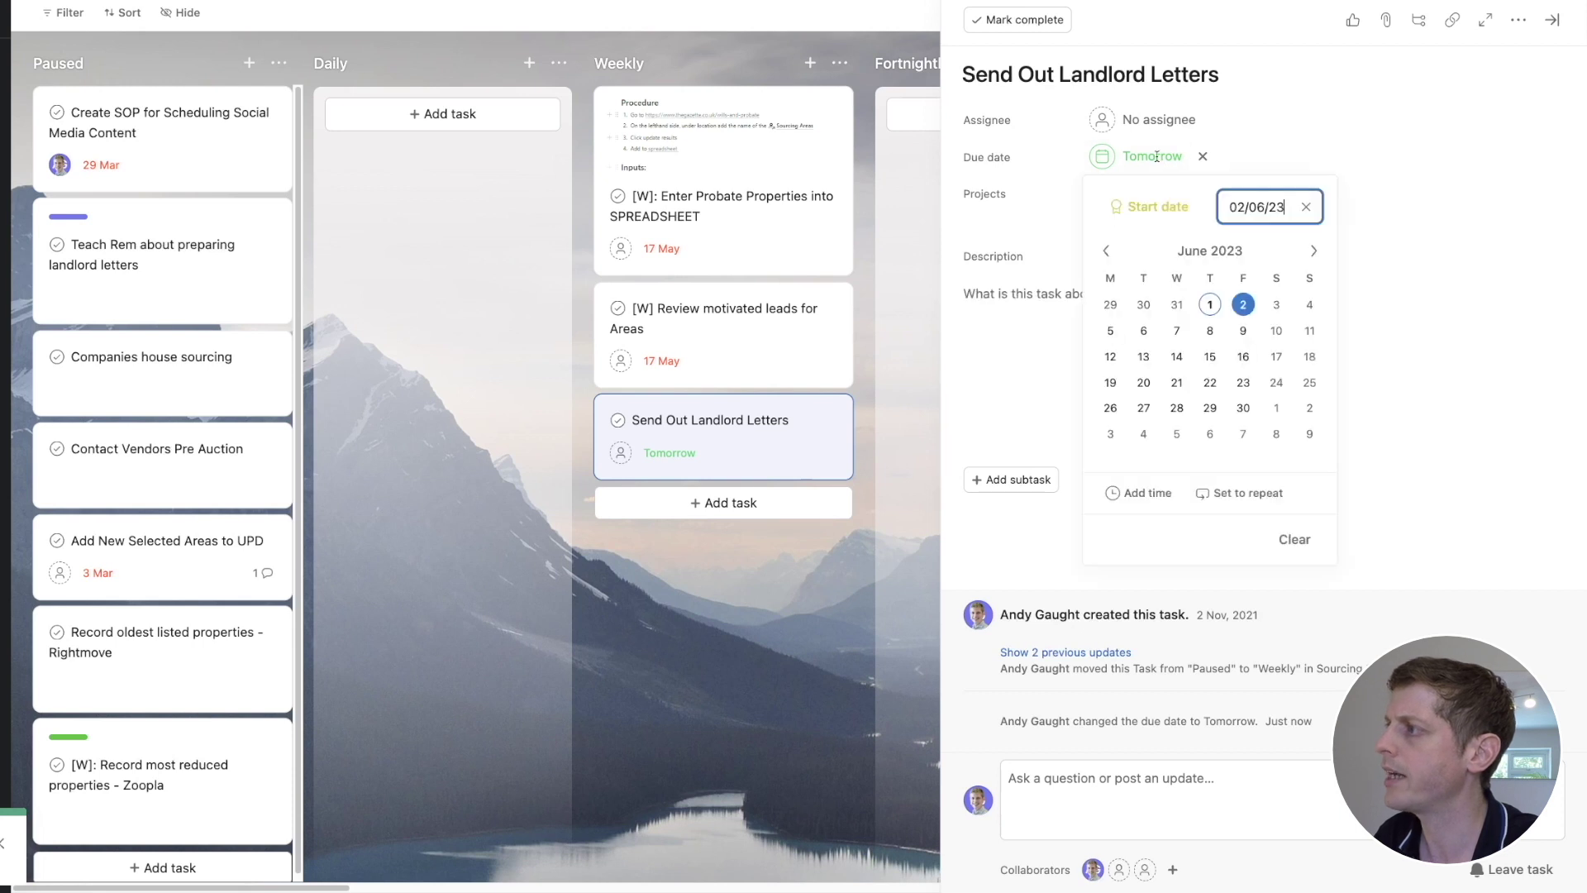
{"action": "left_click", "coordinate": [1220, 493]}
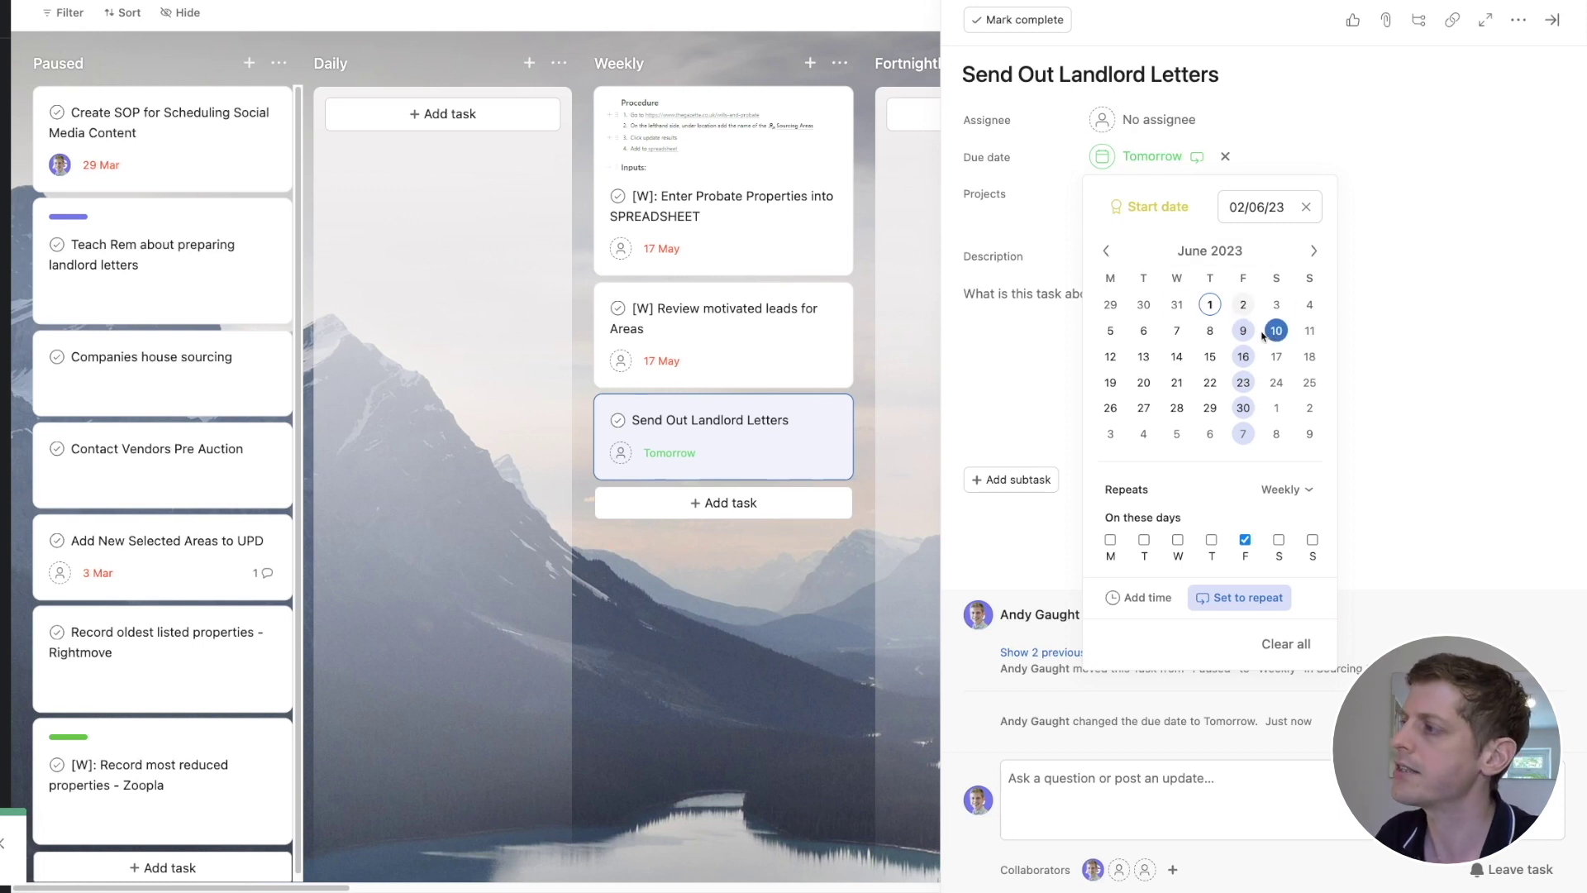
{"action": "left_click", "coordinate": [1031, 391]}
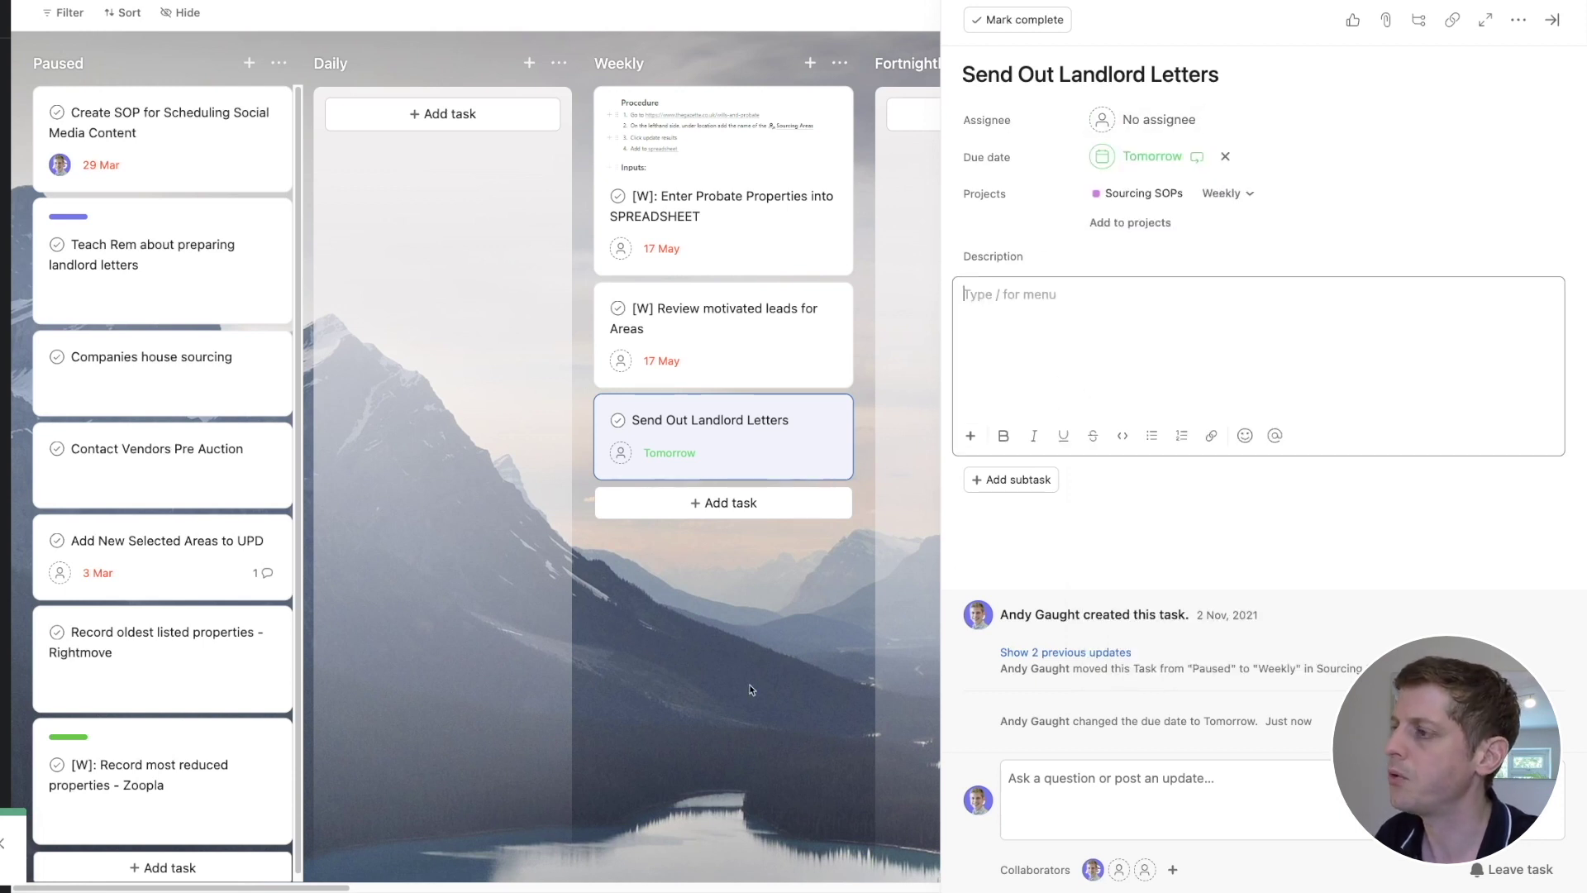
{"action": "left_click", "coordinate": [741, 687]}
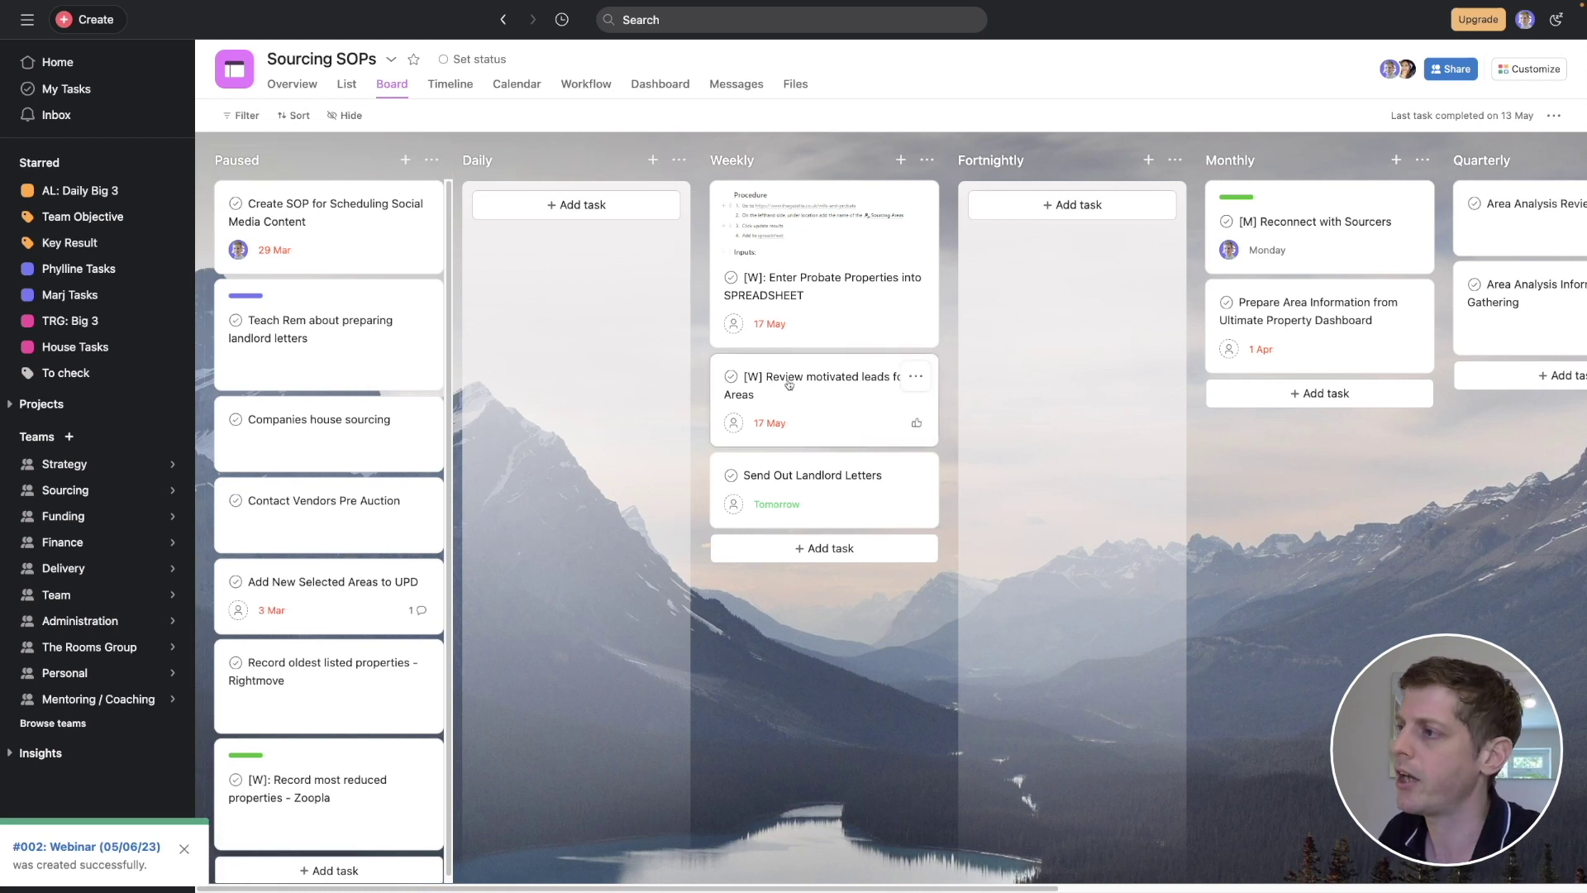
View the details of the weekly tasks "[W] Review motivated leads for Areas" and "[W]: Enter Probate Properties into SPREADSHEET"
{"action": "left_click", "coordinate": [831, 411]}
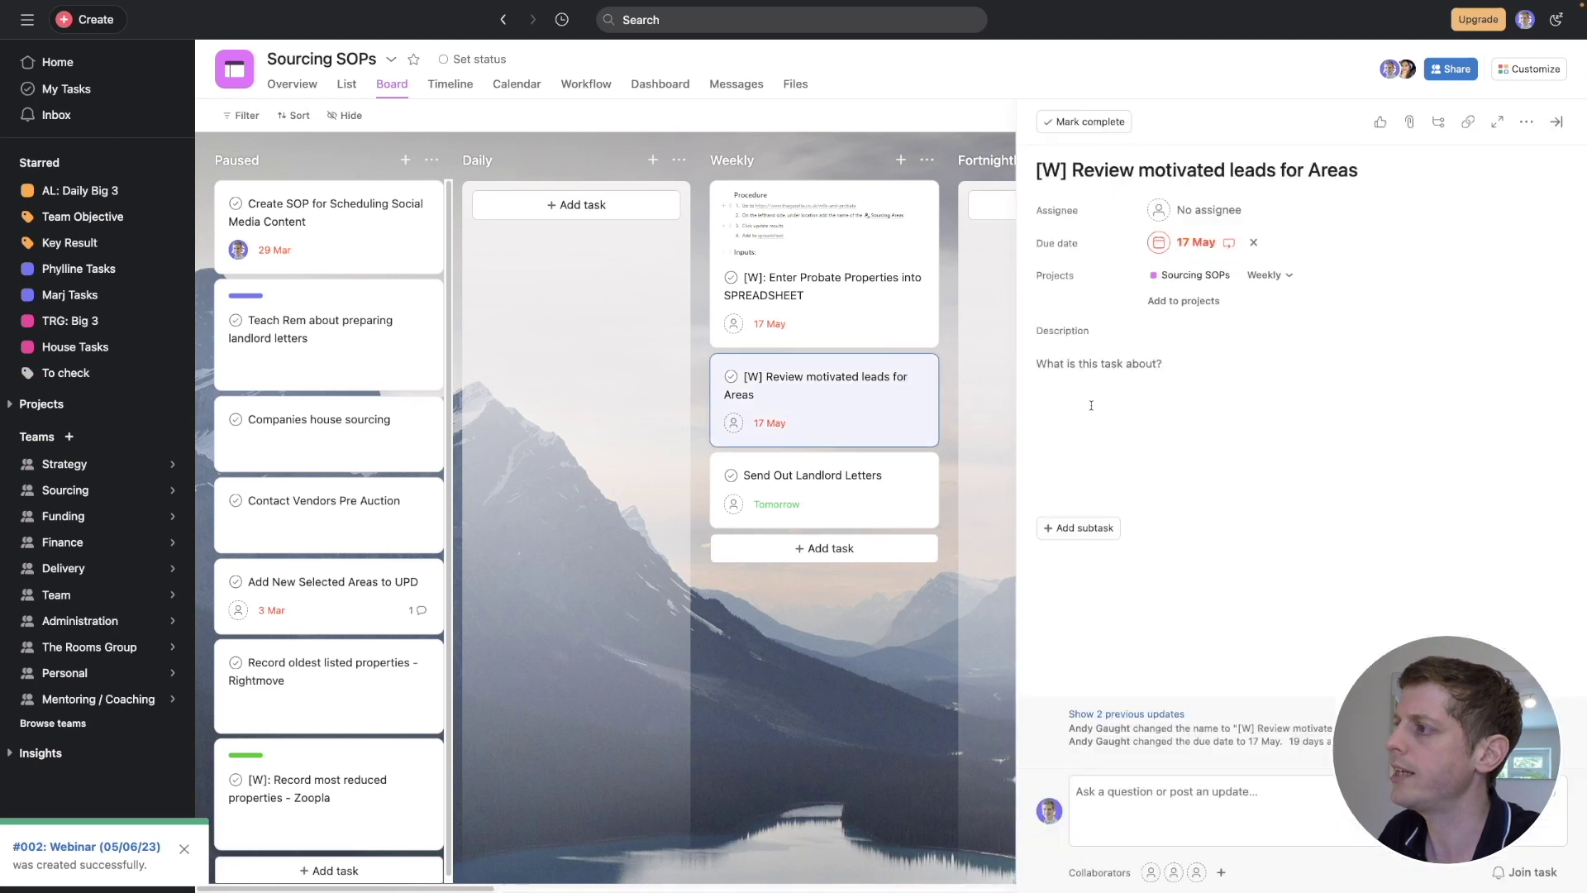
{"action": "left_click", "coordinate": [823, 319]}
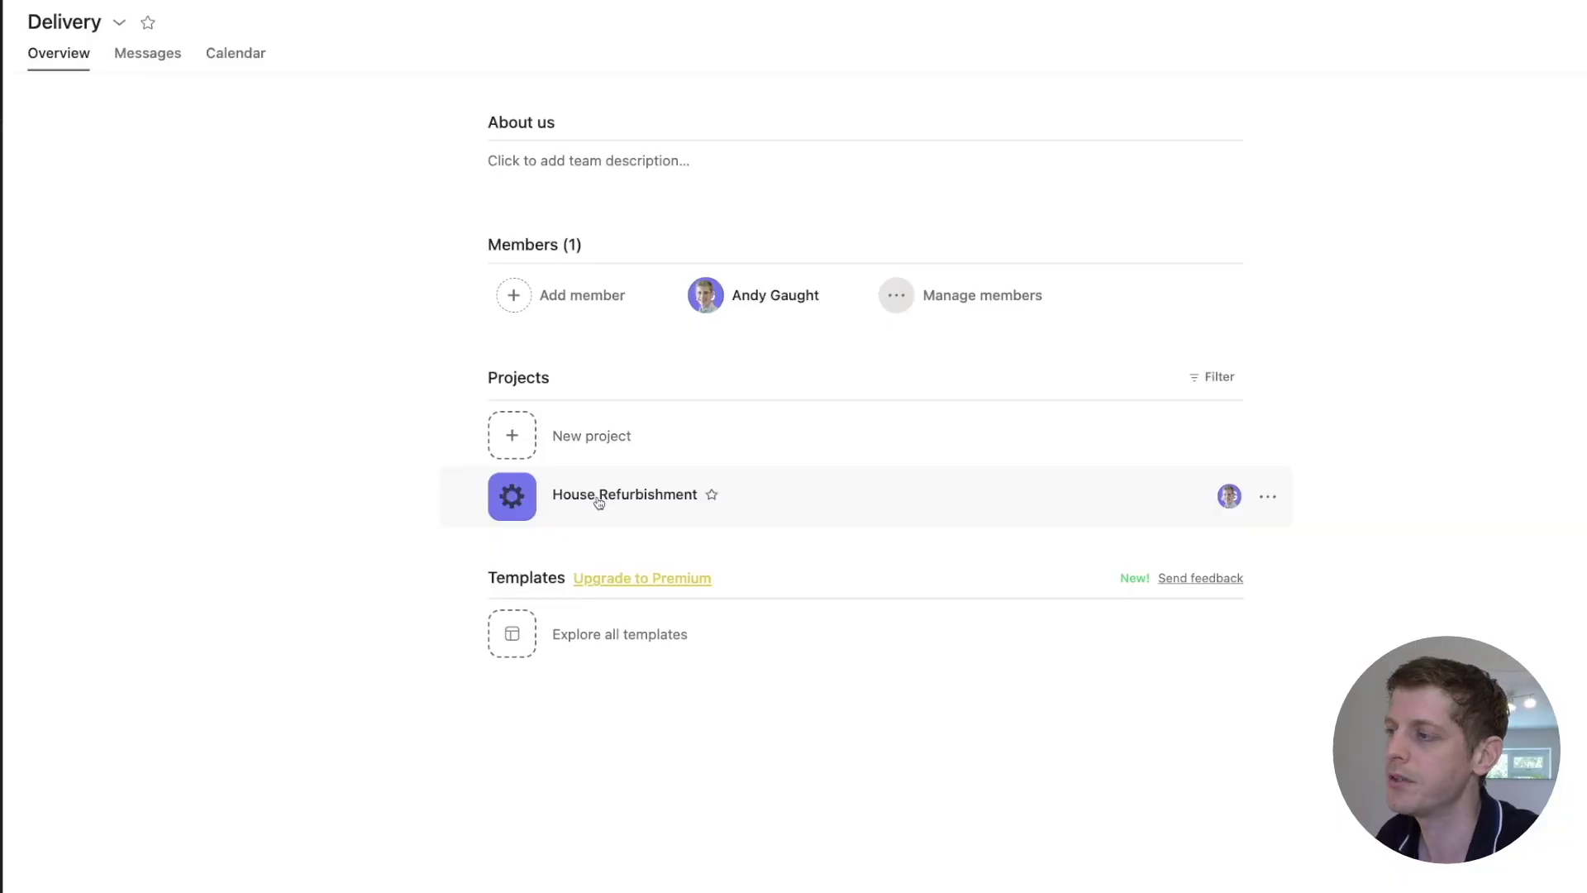
Open the Delivery team's House Refurbishment project, view its tasks as a board and return to the list view
{"action": "left_click", "coordinate": [596, 500]}
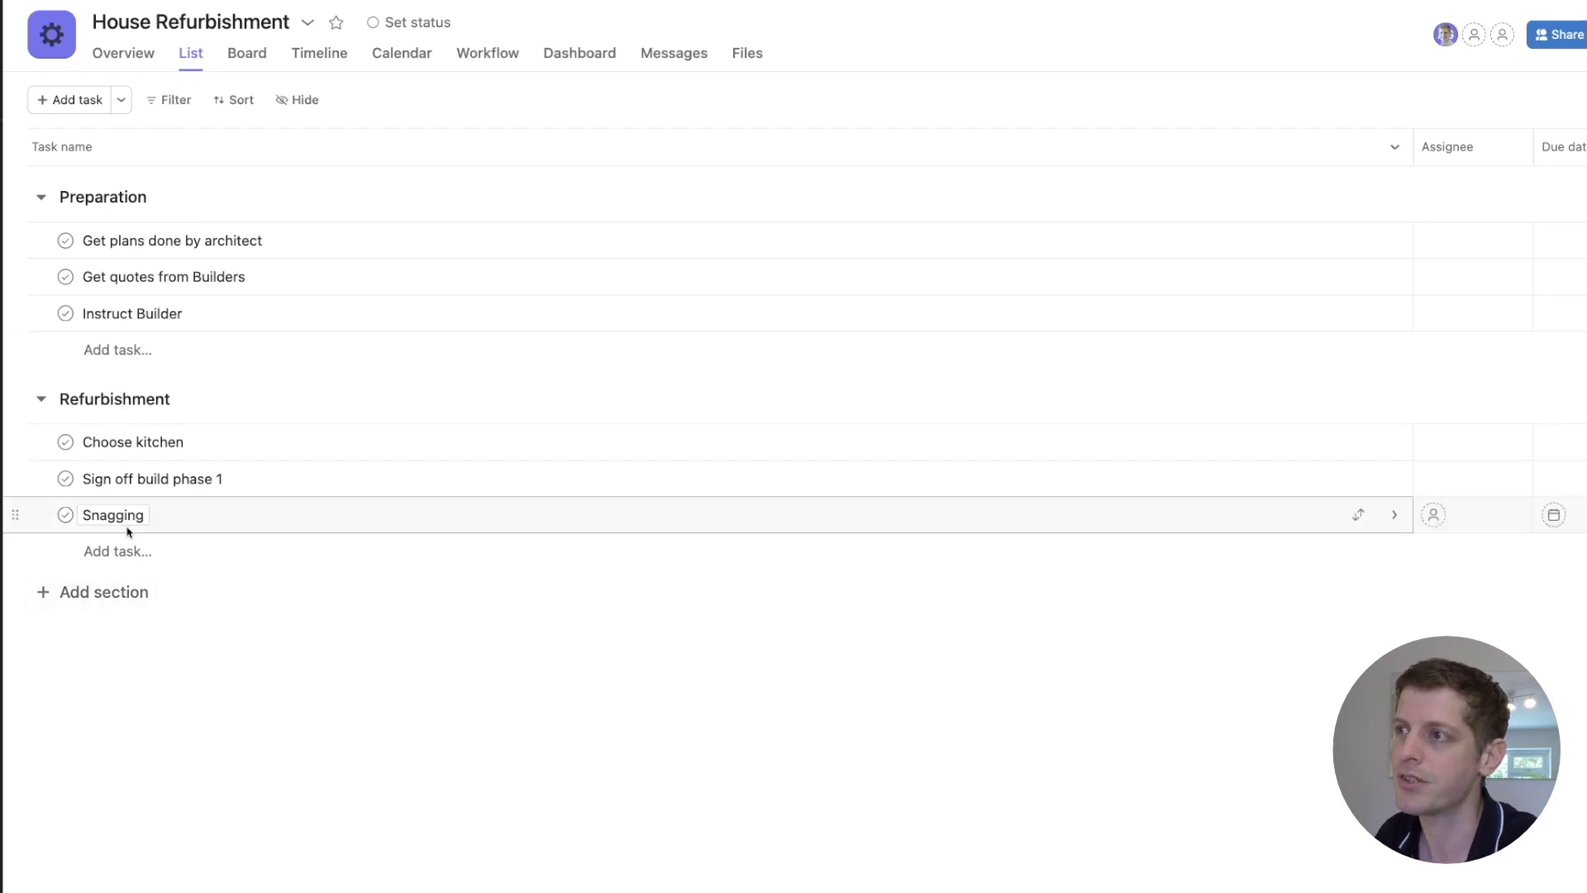
{"action": "left_click", "coordinate": [247, 56]}
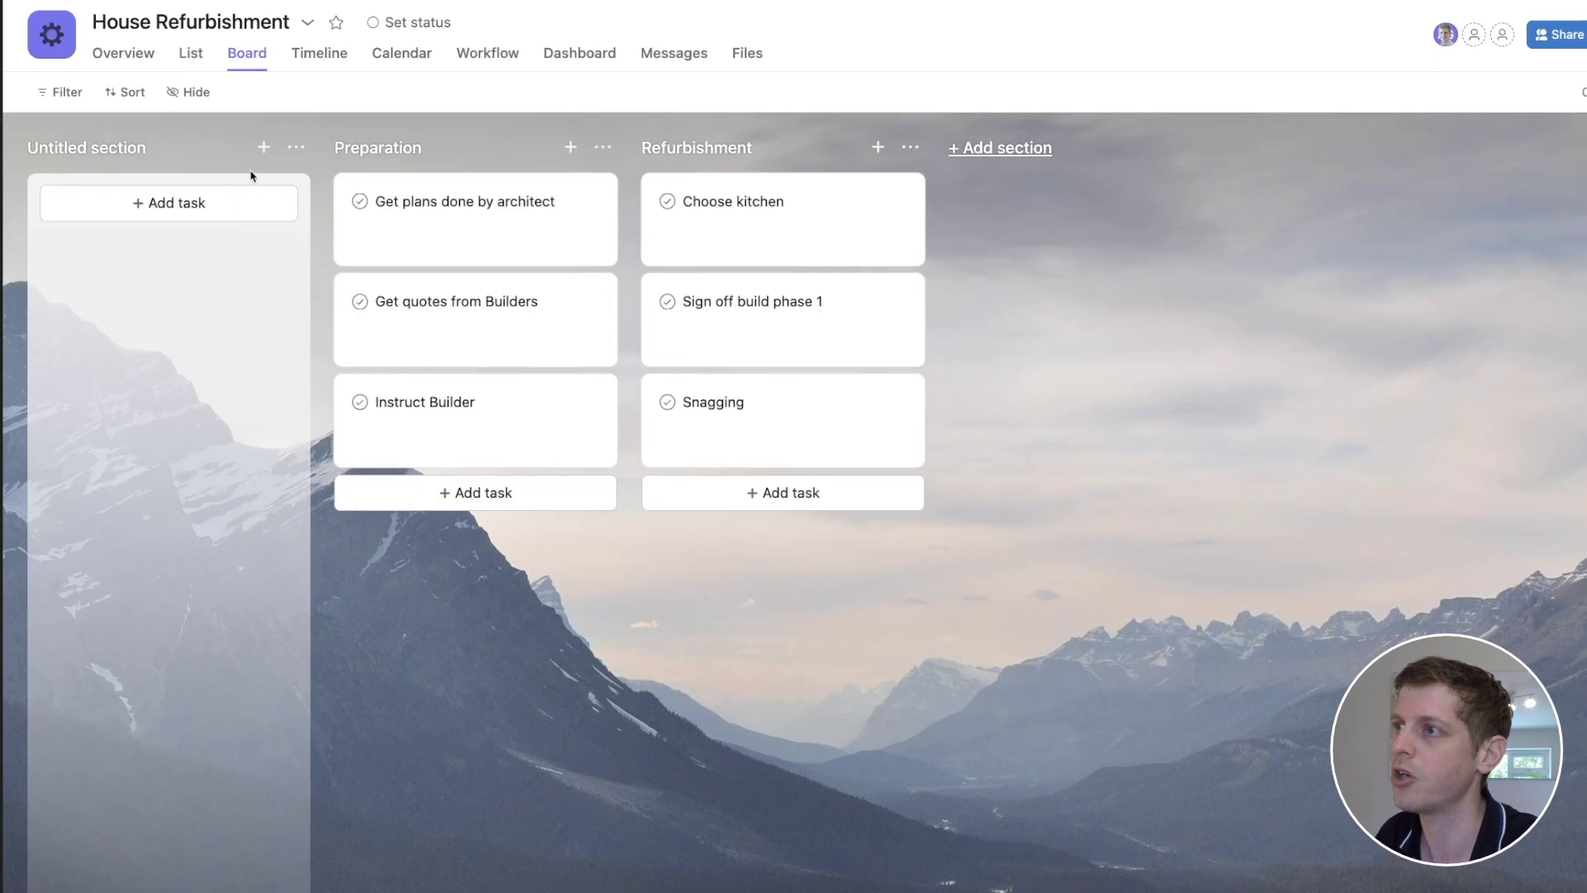
{"action": "left_click", "coordinate": [191, 53]}
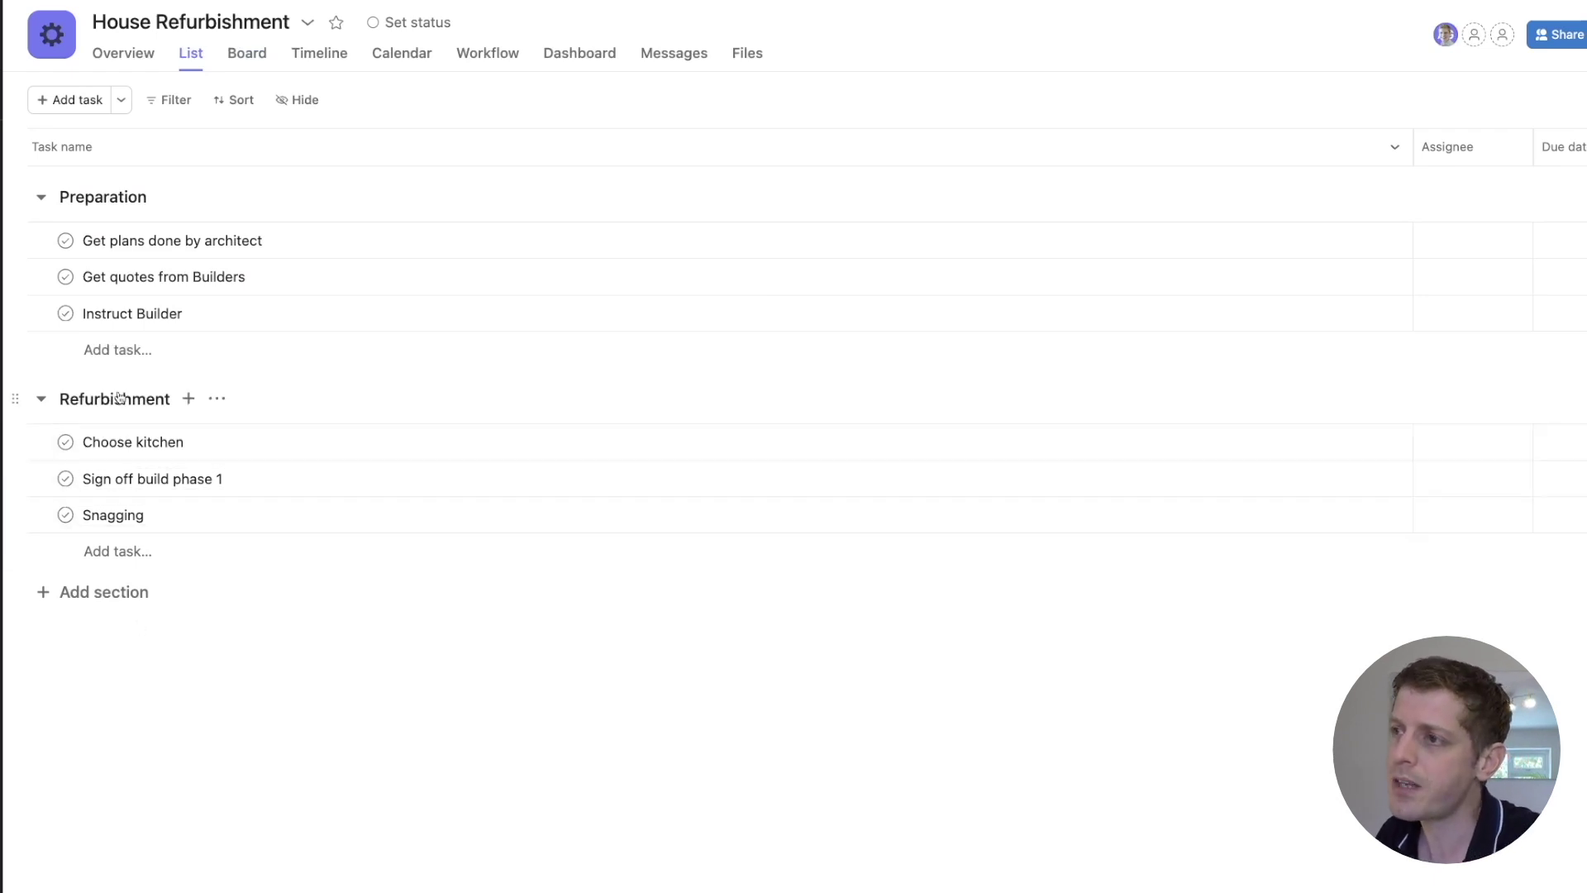
Add the tasks "Choose paint" and "Buy furniture" to the end of the Refurbishment section
{"action": "left_click", "coordinate": [103, 553]}
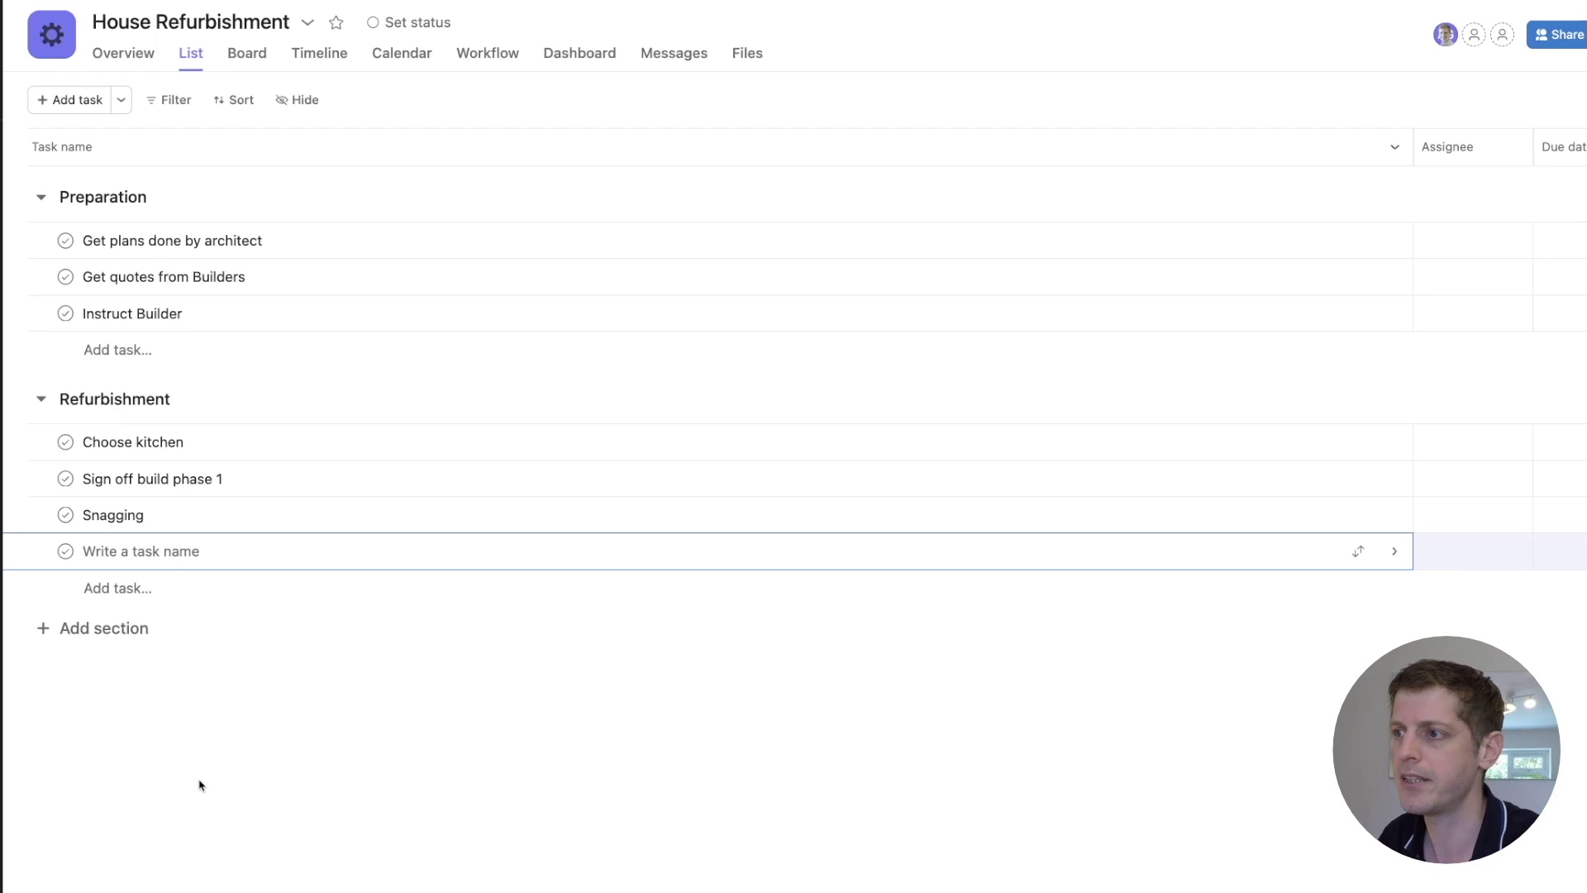
{"action": "type", "text": "Choose pai"}
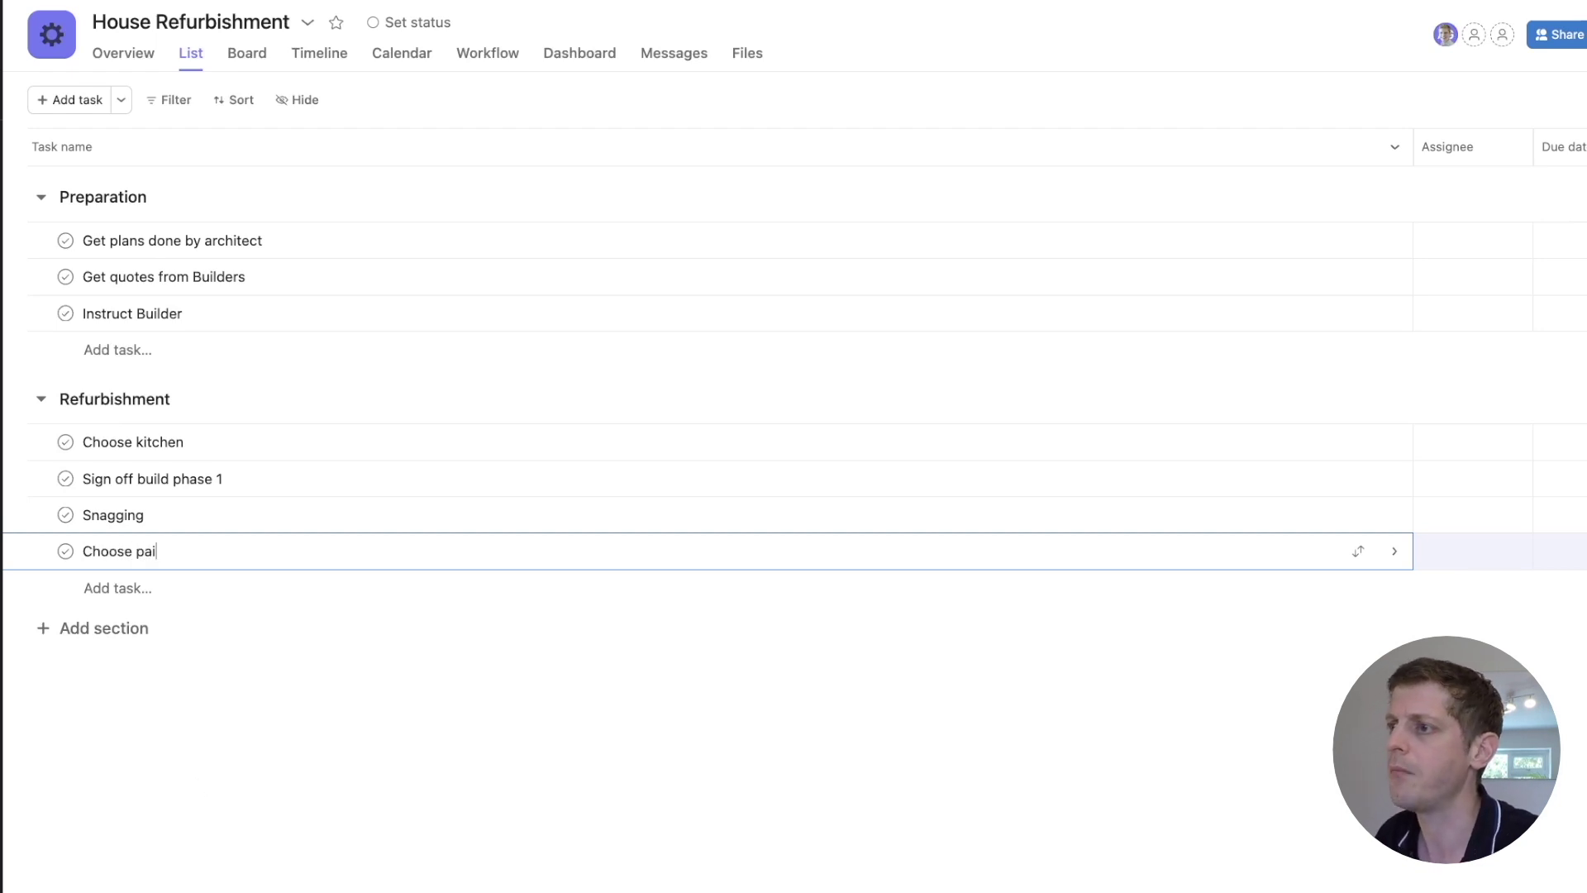
{"action": "type", "text": "nt"}
{"action": "key", "text": "Return"}
{"action": "type", "text": "Buy furniture"}
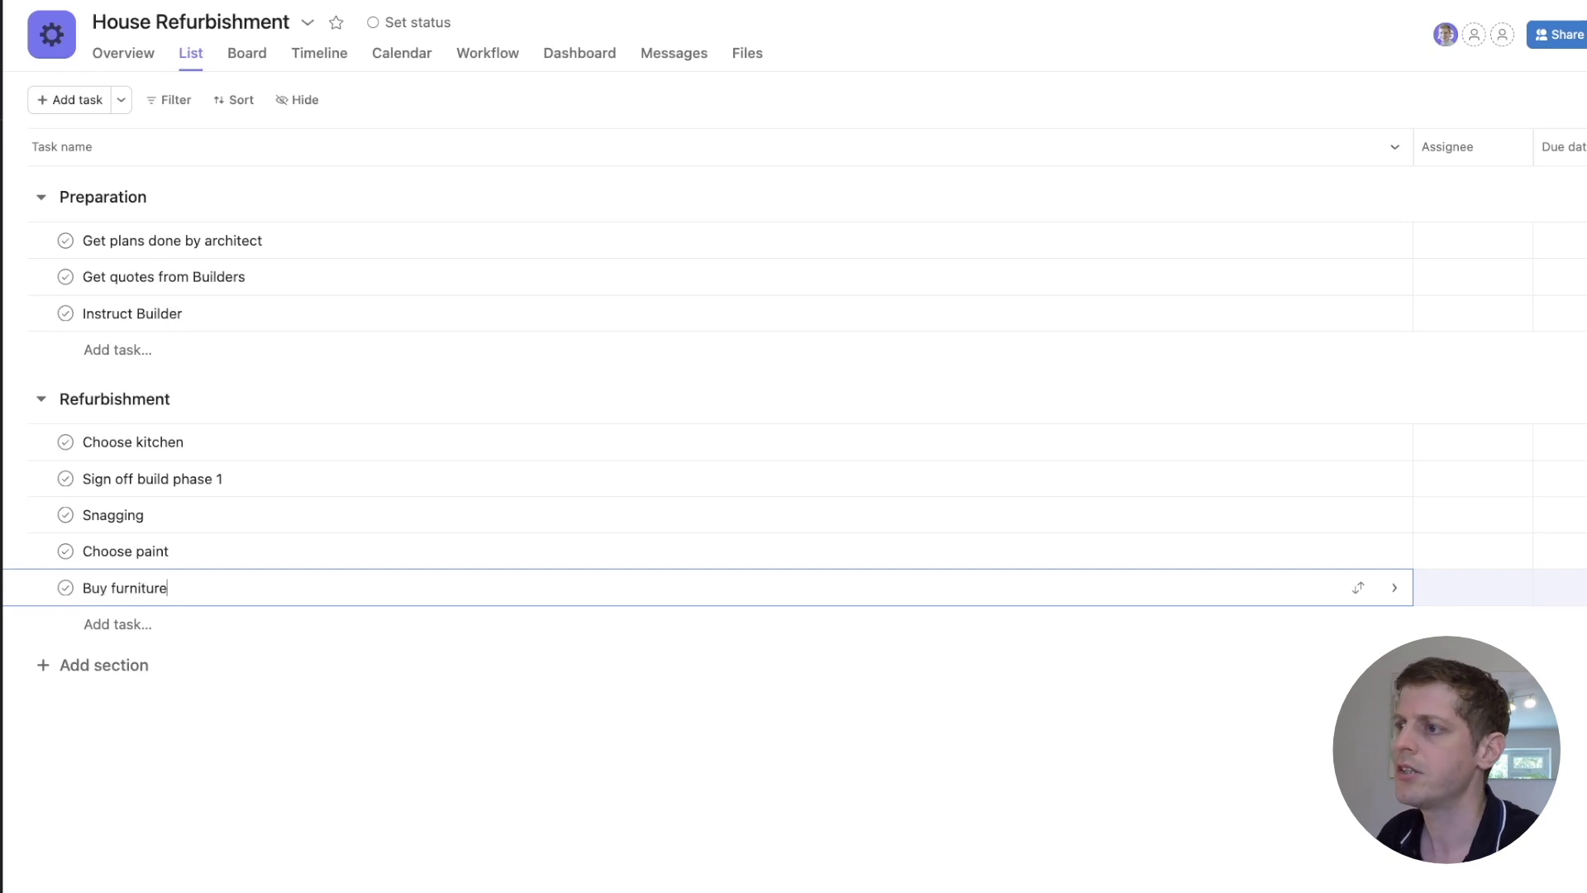
{"action": "key", "text": "Escape"}
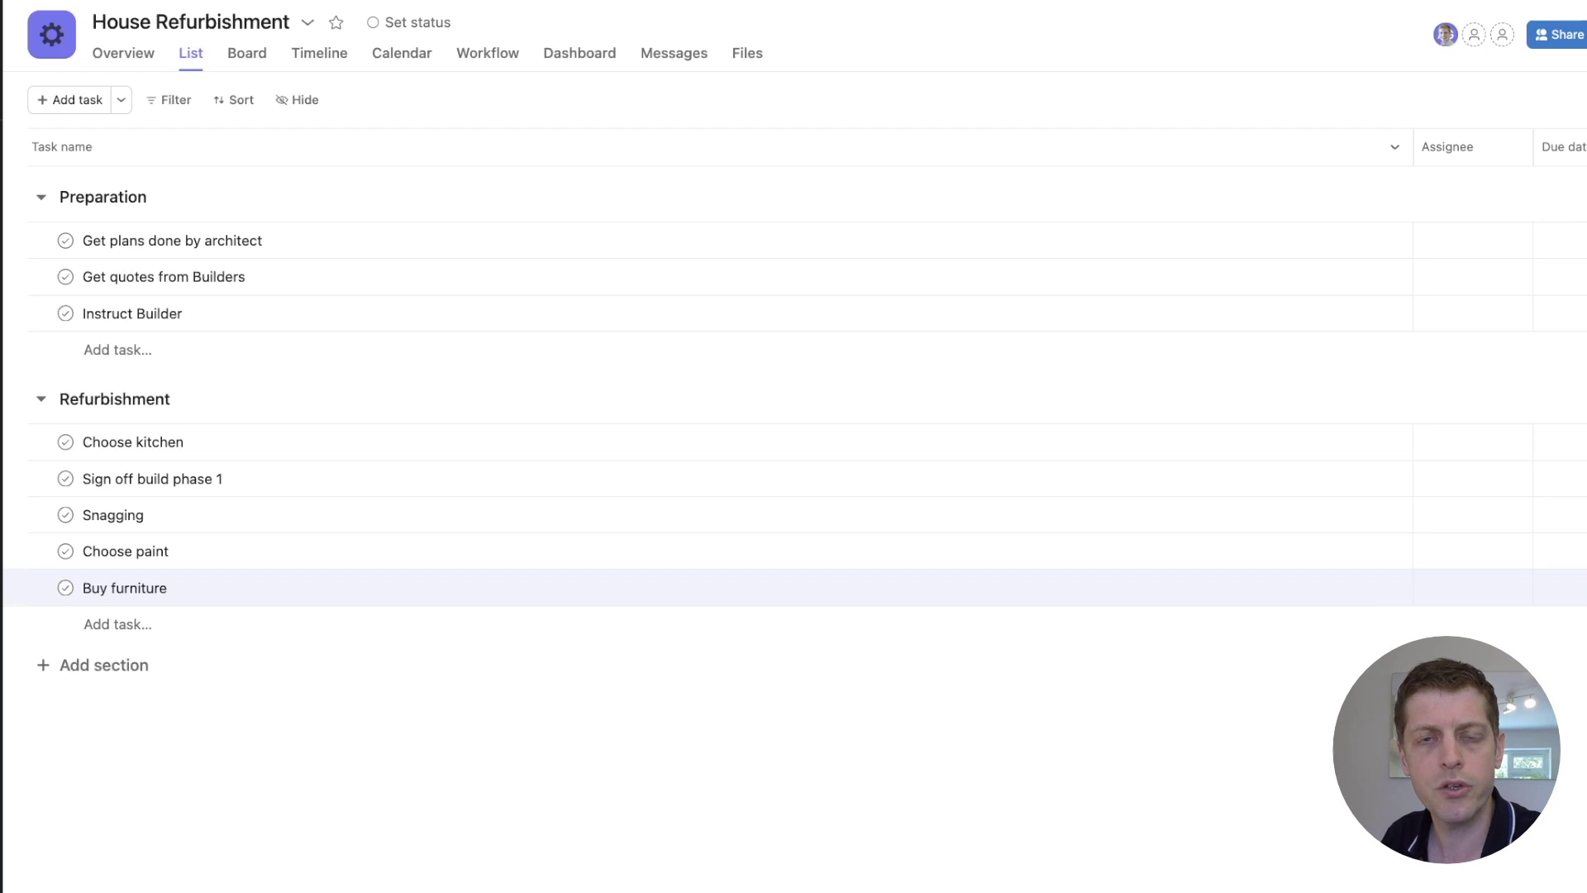